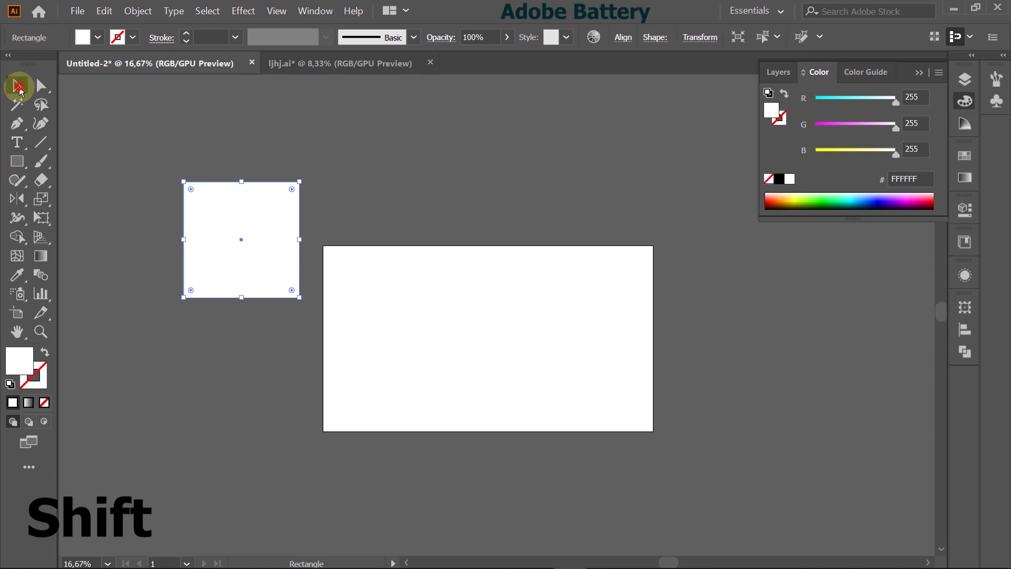
- Draw a triangle with the Pen tool from the white square's upper-left corner, spanning about 219 px of its left edge
scroll(238, 215, "up", 2)
scroll(244, 215, "left", 3)
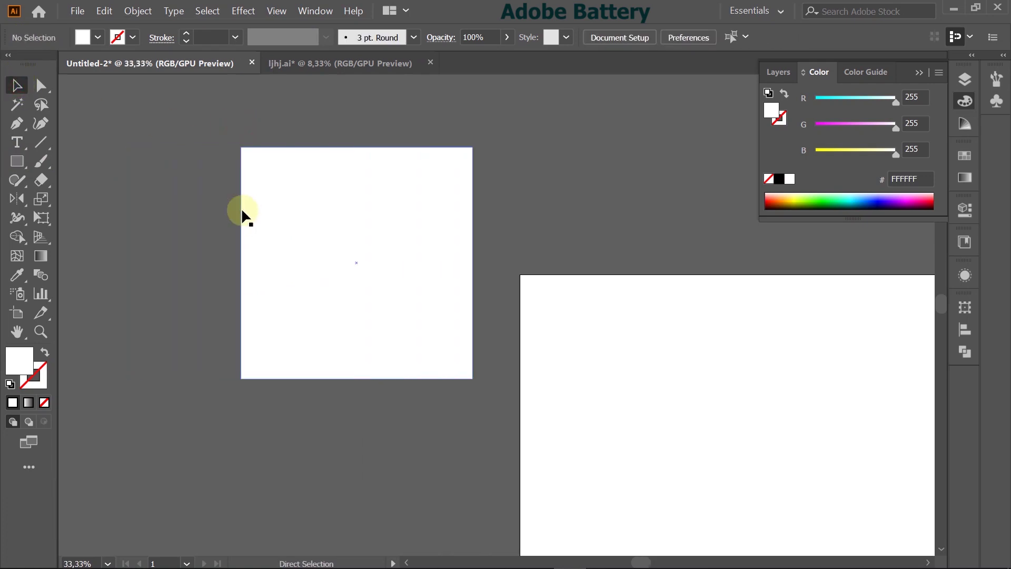
scroll(243, 215, "up", 1)
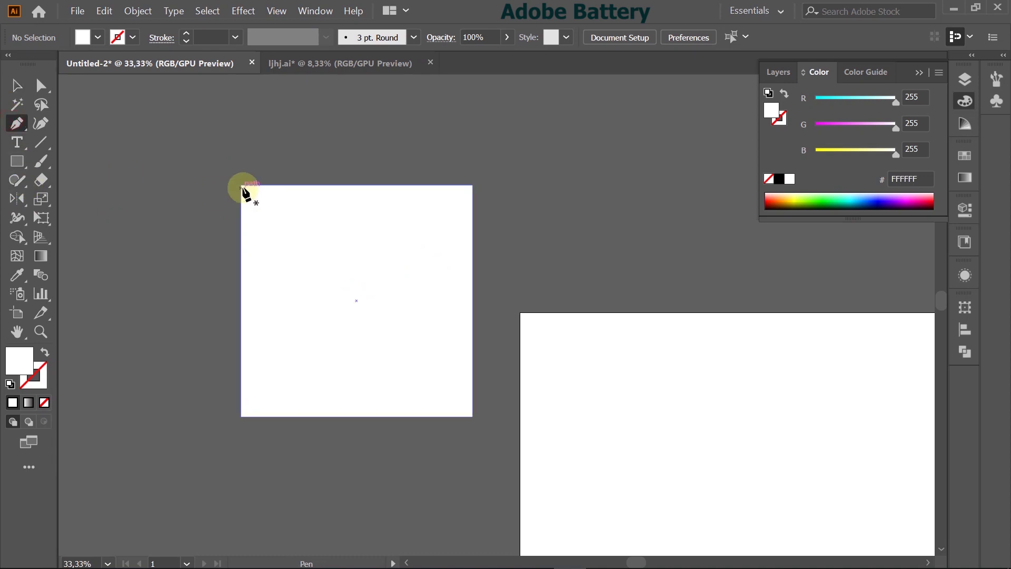
scroll(244, 188, "up", 5)
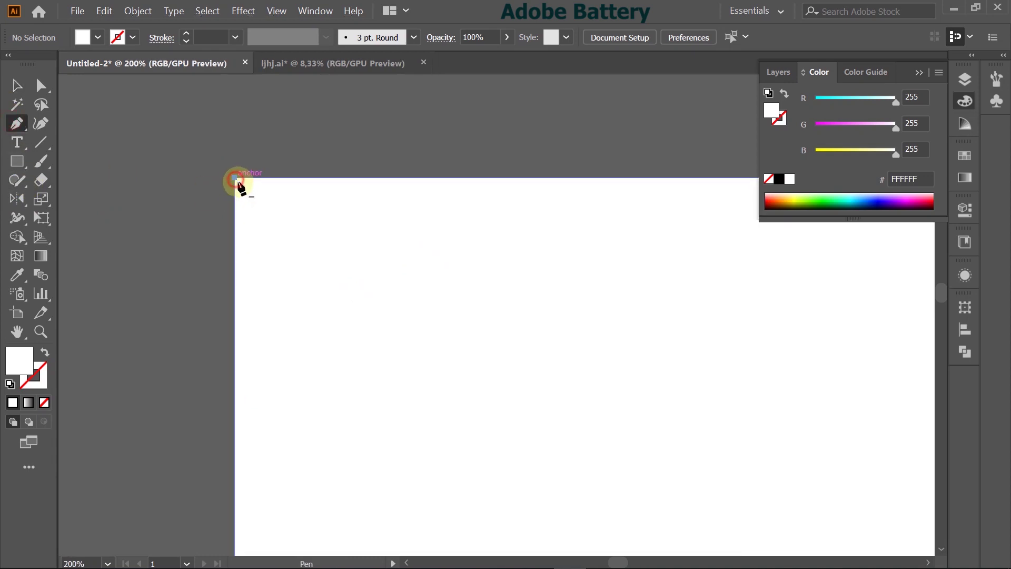
left_click(235, 179)
left_click(409, 375)
scroll(291, 431, "down", 3)
scroll(263, 431, "down", 1)
left_click(235, 428)
scroll(252, 232, "down", 1)
scroll(247, 221, "up", 3)
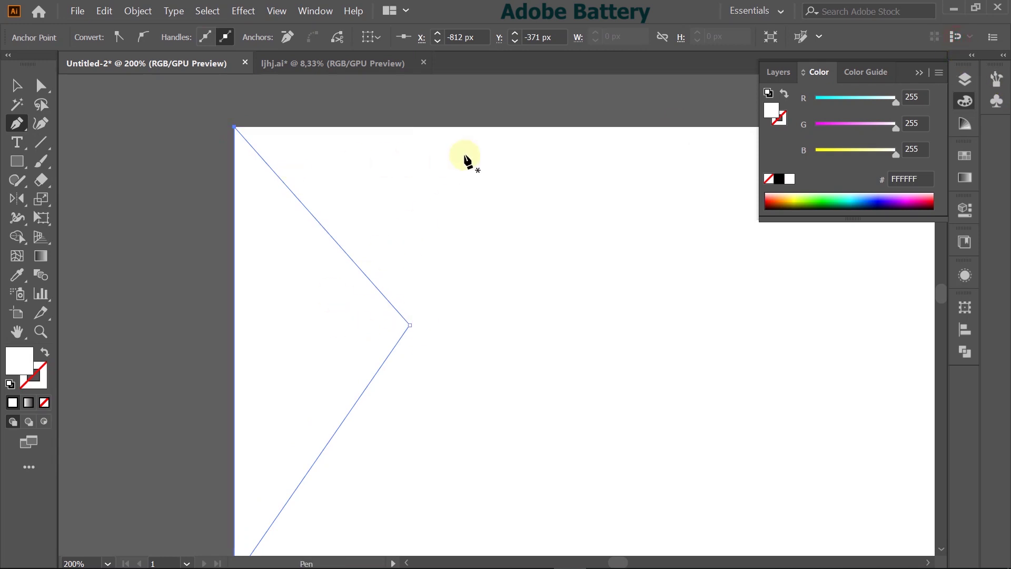
scroll(466, 158, "down", 4)
scroll(398, 409, "up", 2)
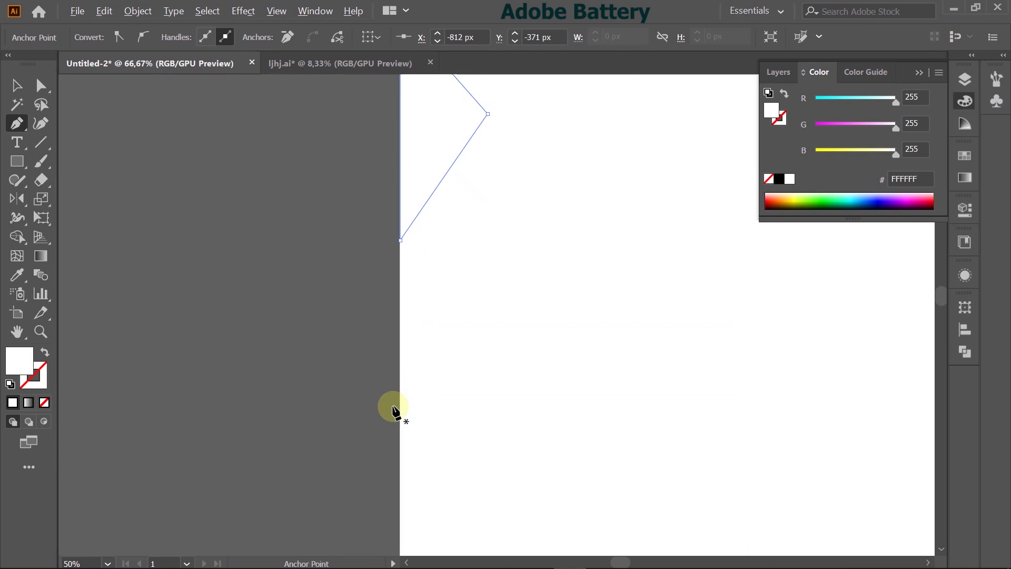
scroll(507, 126, "up", 1)
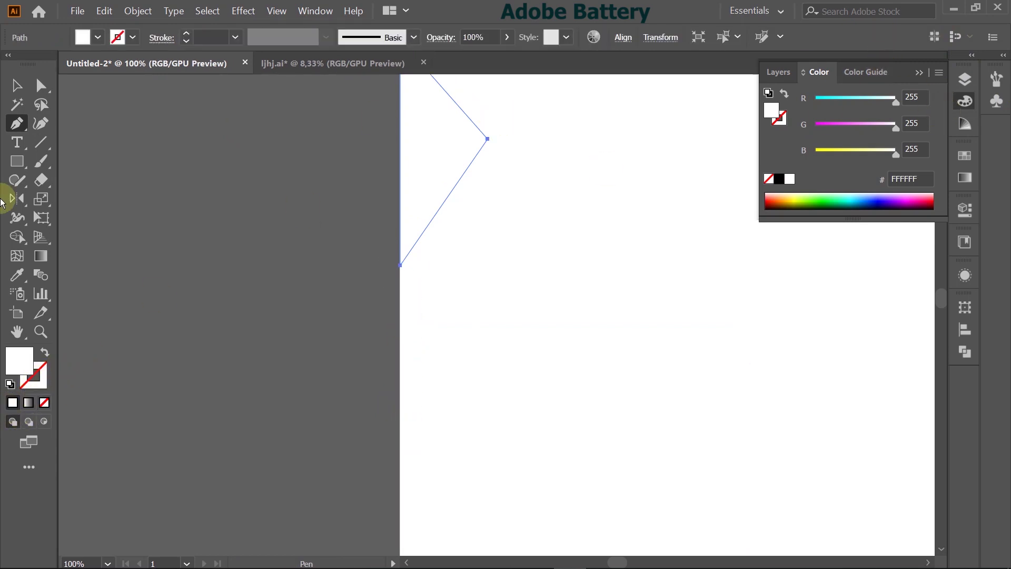
- Give the triangle a white-to-black gradient fill and no stroke
left_click(45, 353)
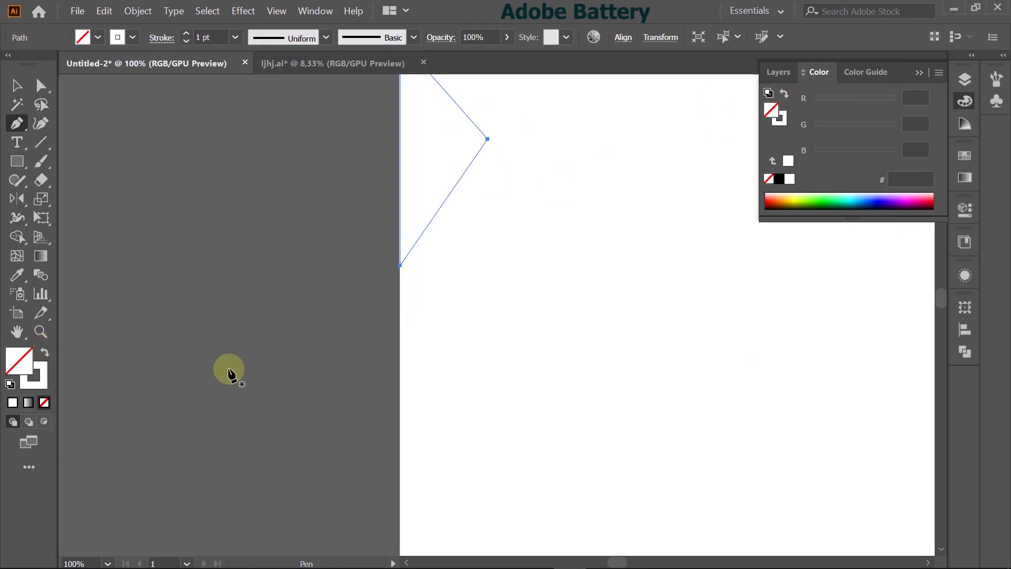
left_click(29, 402)
key("v")
key("x")
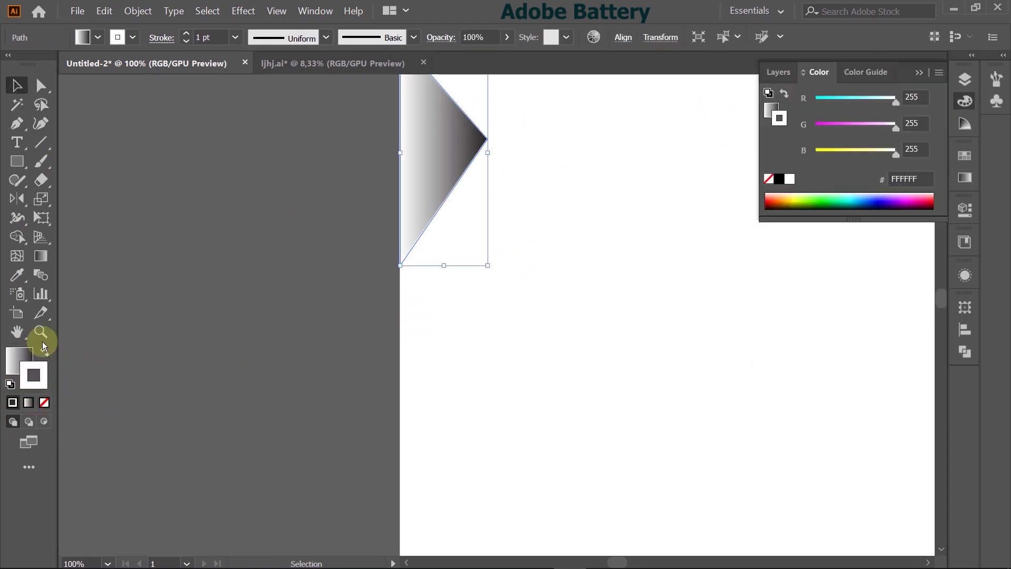
left_click(44, 402)
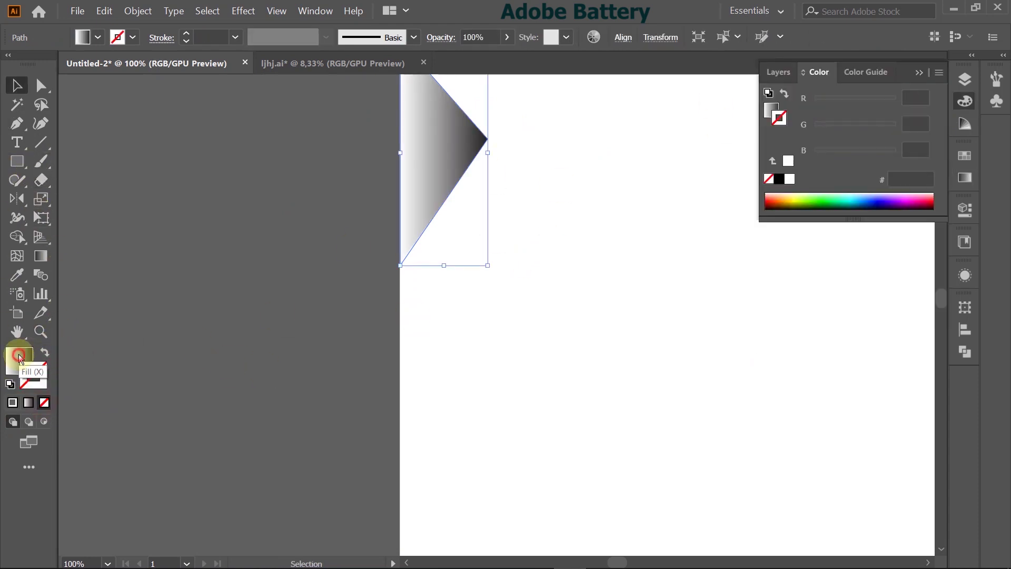
left_click(235, 144)
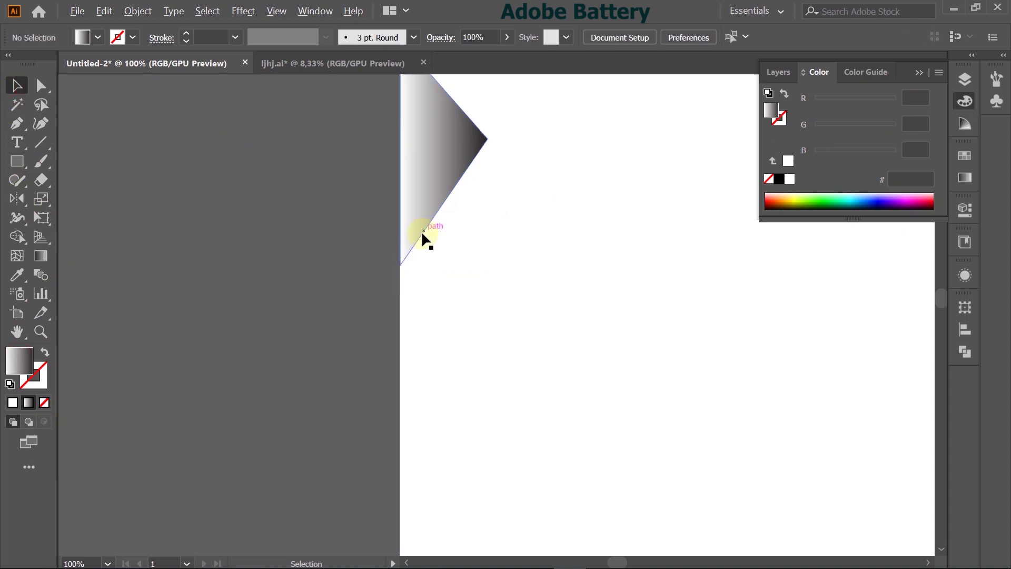
- Fill the triangle with solid black from the swatches
scroll(424, 233, "up", 5)
scroll(277, 362, "up", 3)
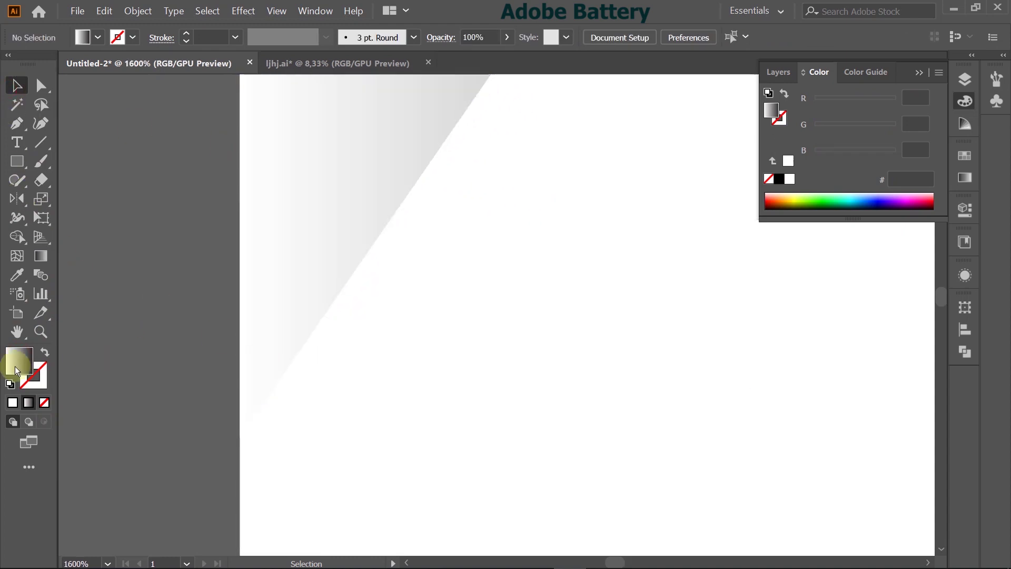
left_click(967, 157)
left_click(801, 202)
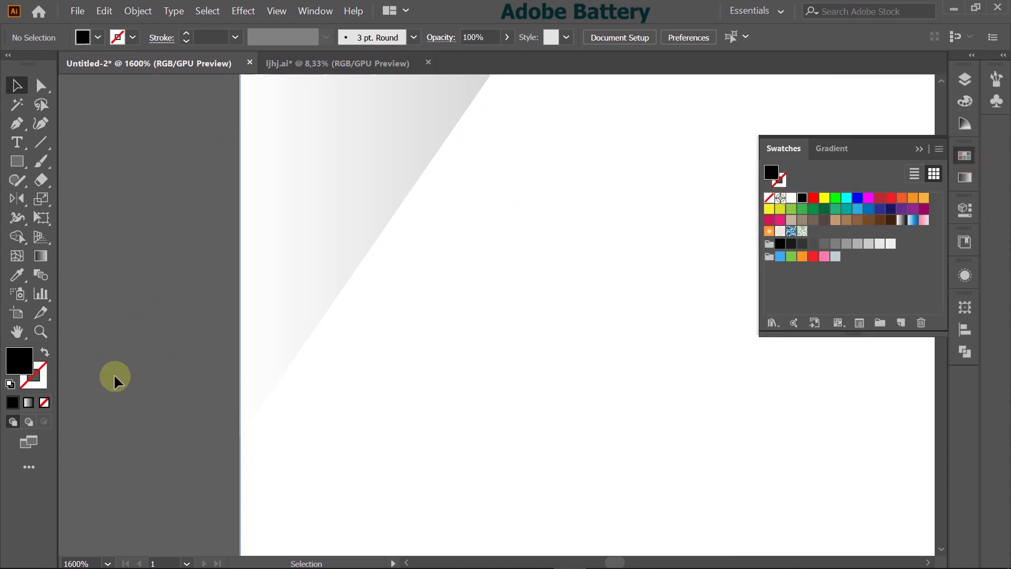
left_click(396, 225)
key("comma")
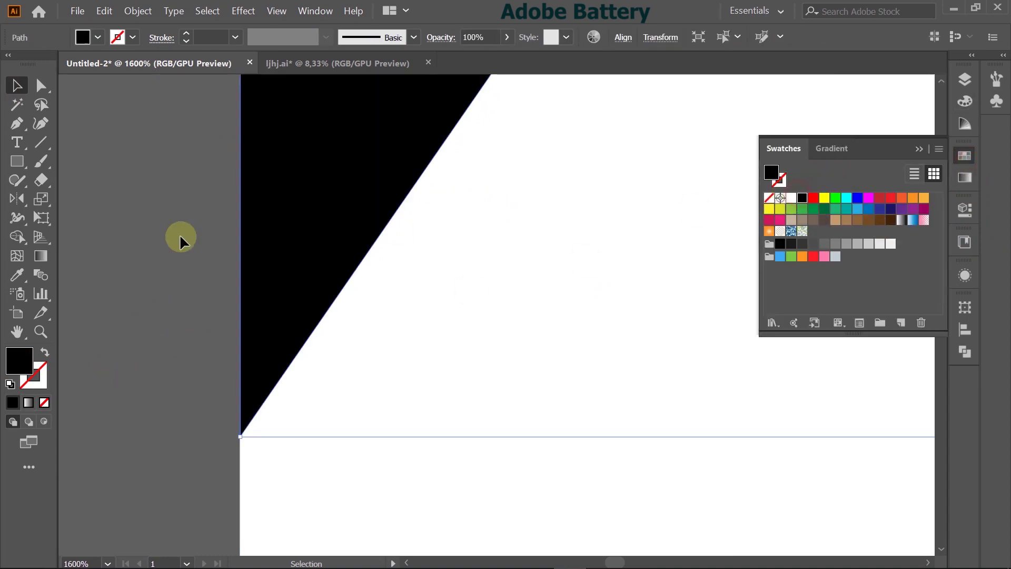
left_click(134, 243)
scroll(136, 242, "down", 3)
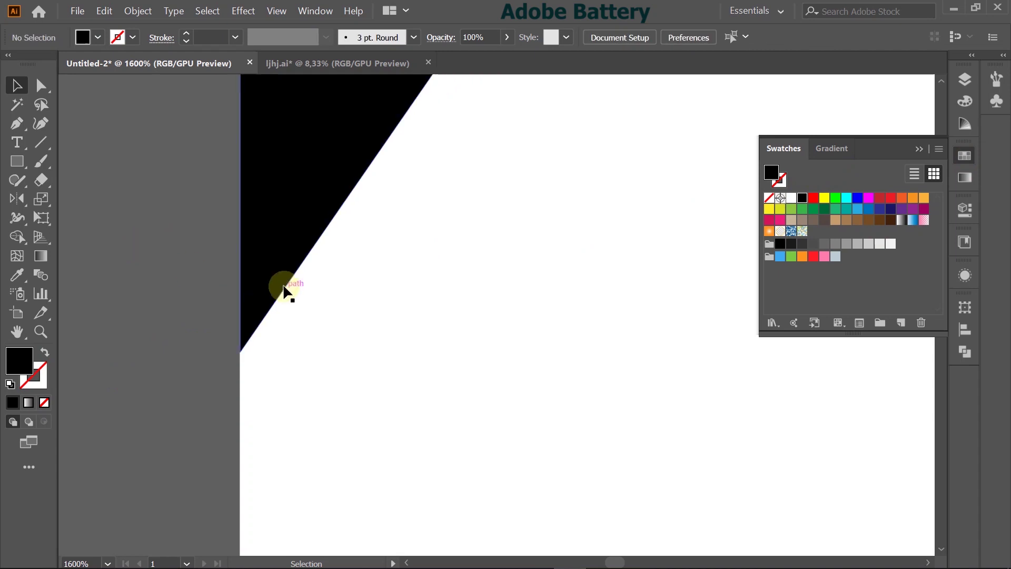
left_click(289, 256)
scroll(289, 257, "down", 5)
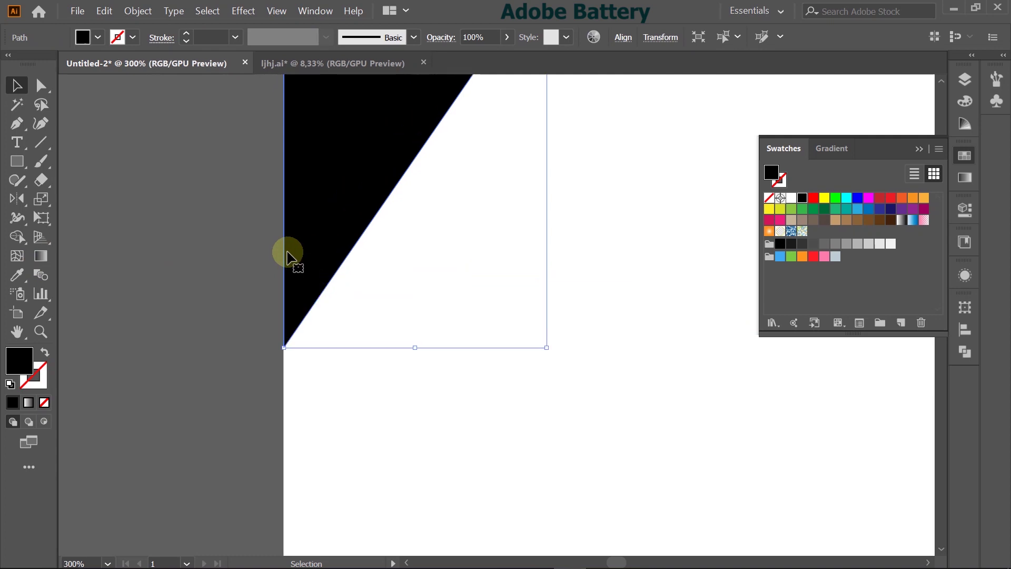
left_click(17, 274)
scroll(124, 272, "down", 2)
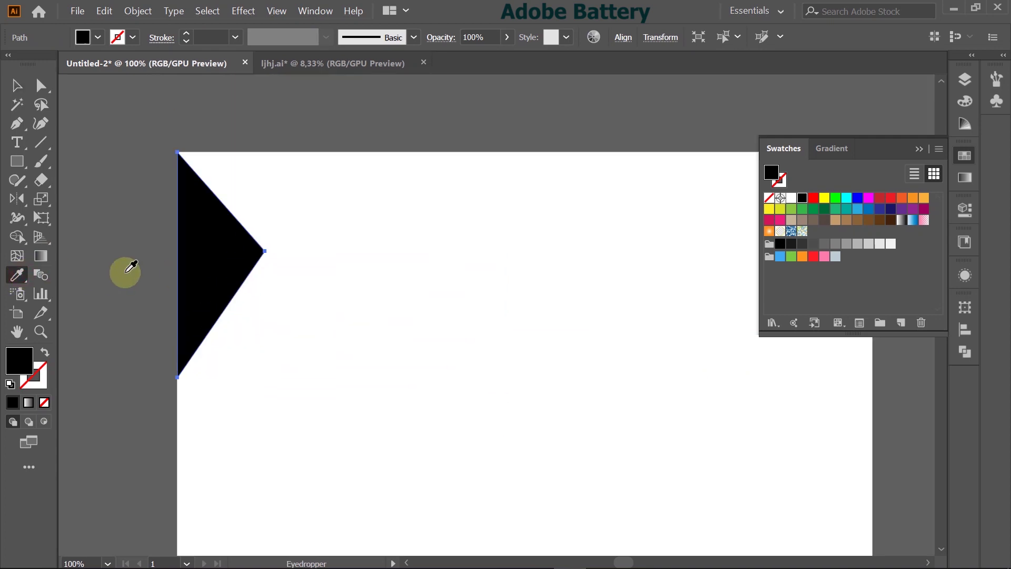
scroll(117, 272, "up", 3)
- Draw a black triangle with the Pen tool directly below the first one, spanning about 69 px of the square's left edge
left_click(14, 161)
scroll(492, 384, "down", 10)
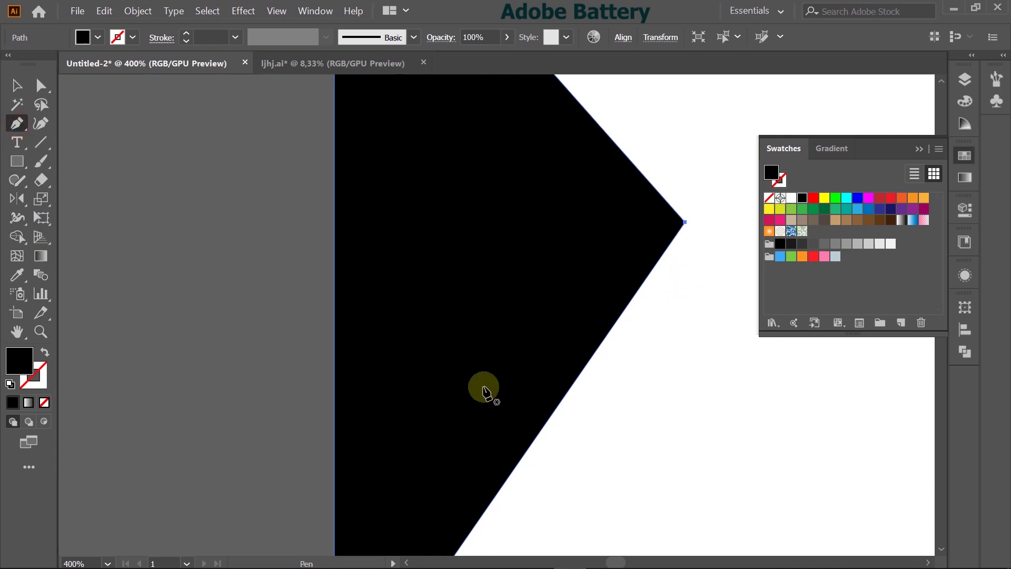
left_click(336, 367)
scroll(345, 337, "up", 2)
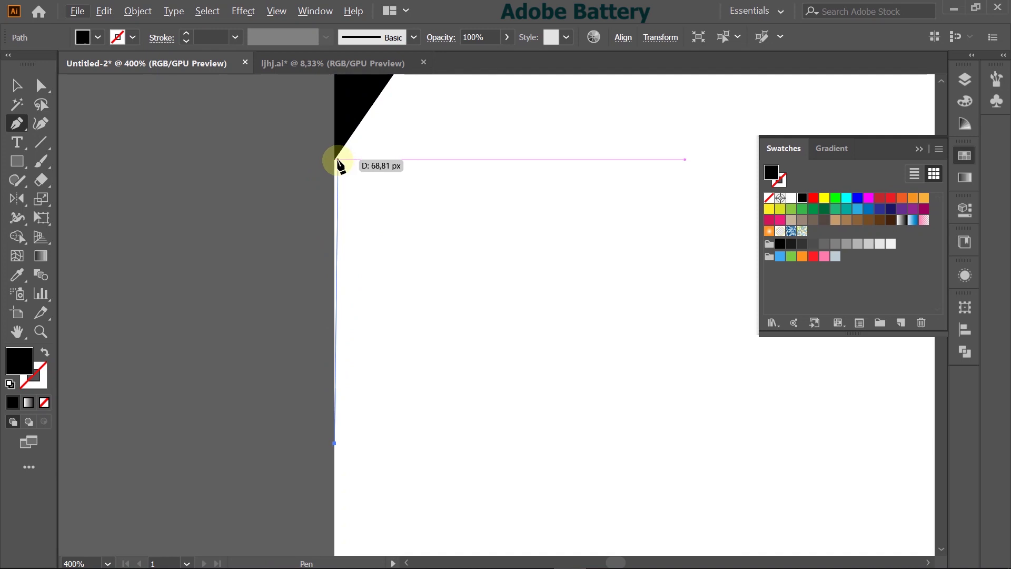
left_click(336, 160)
scroll(364, 169, "down", 2)
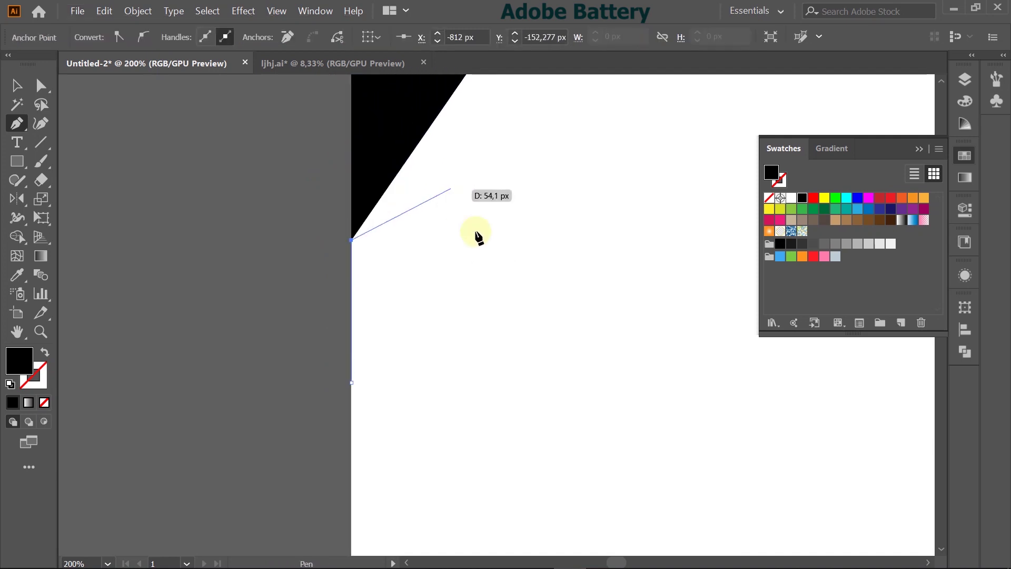
left_click(613, 223)
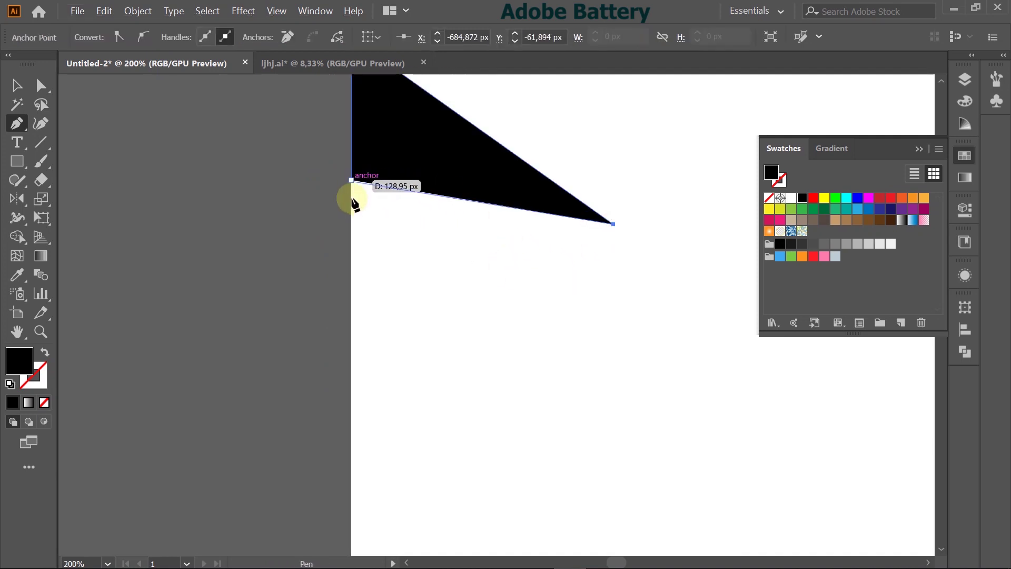
left_click(352, 182)
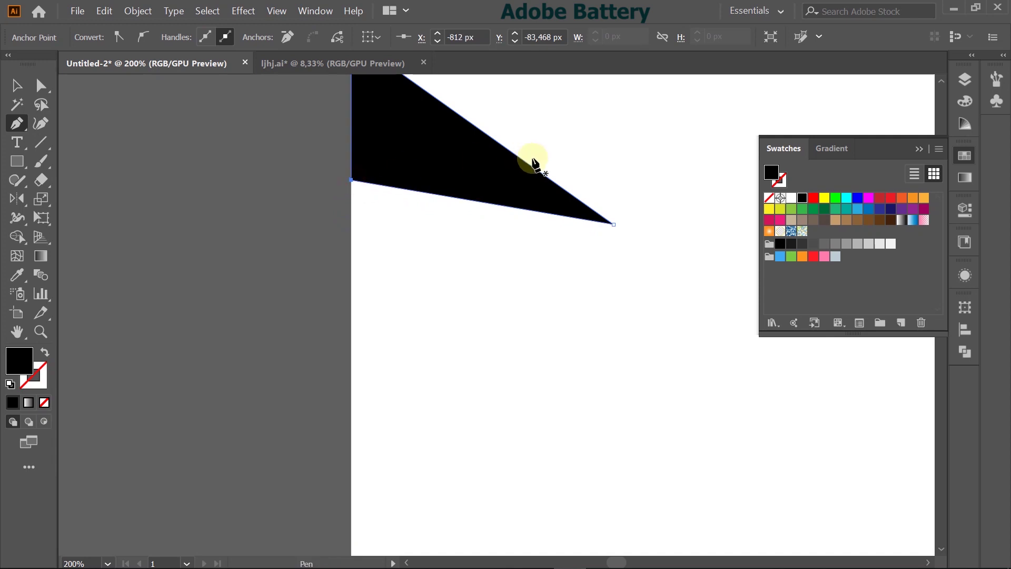
- Draw a black triangle on the first triangle's lower slanted edge, with its third corner out to the right
scroll(575, 192, "up", 5)
left_click(526, 177)
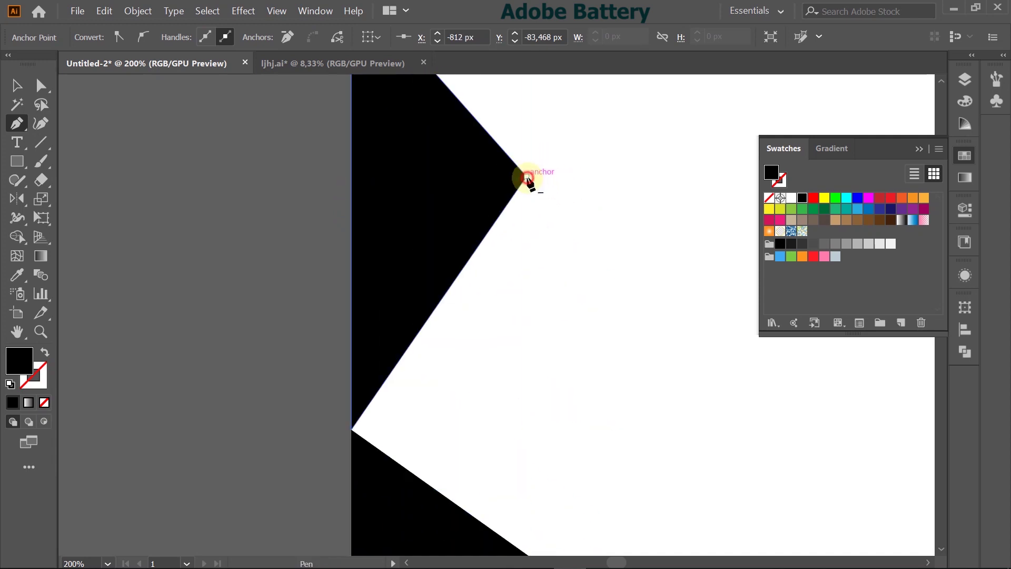
left_click(678, 343)
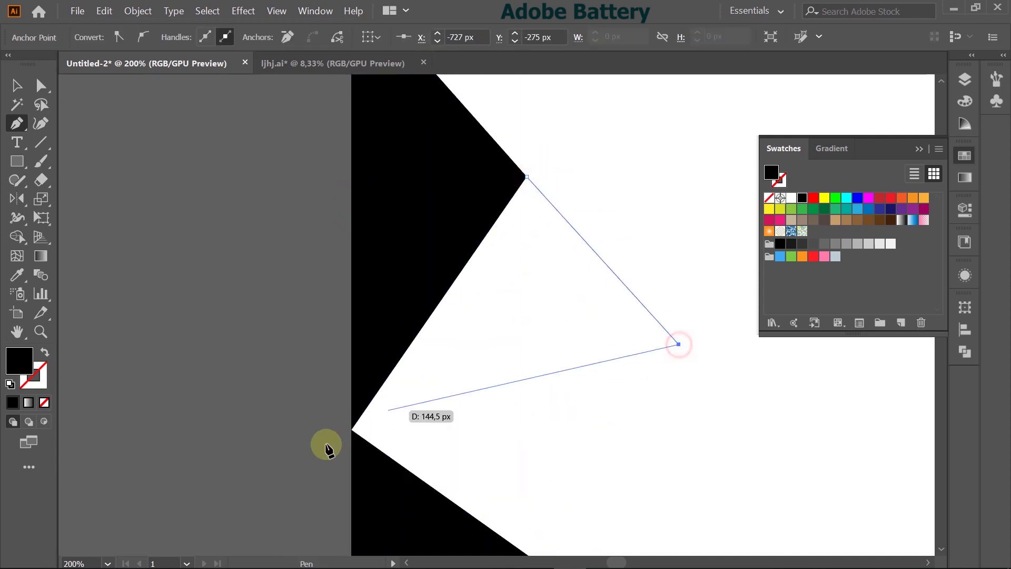
left_click(351, 431)
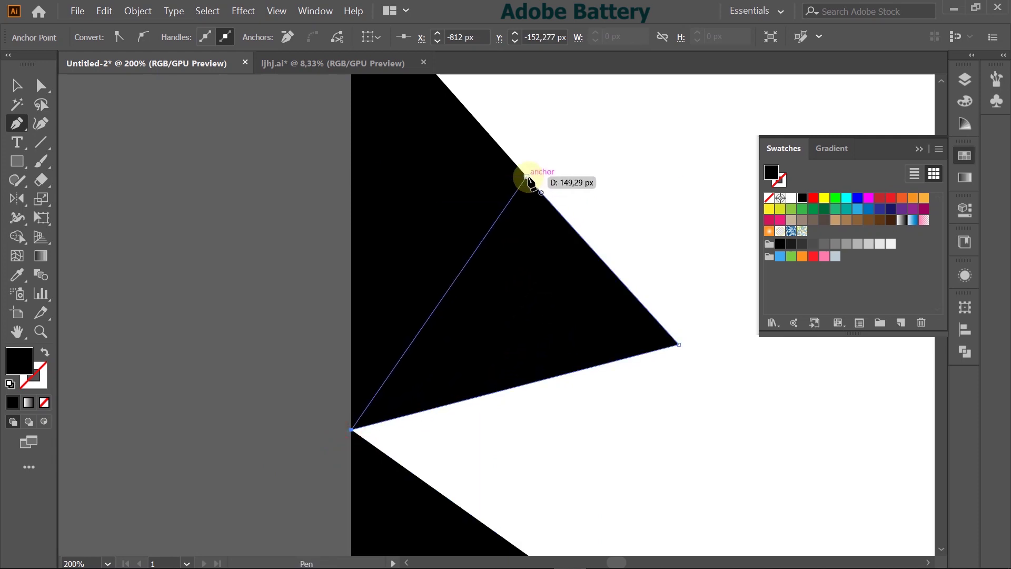
- Draw a black triangle joining the square's upper-left corner, a point about 126 px along its top edge and the first triangle's tip
scroll(590, 206, "up", 5)
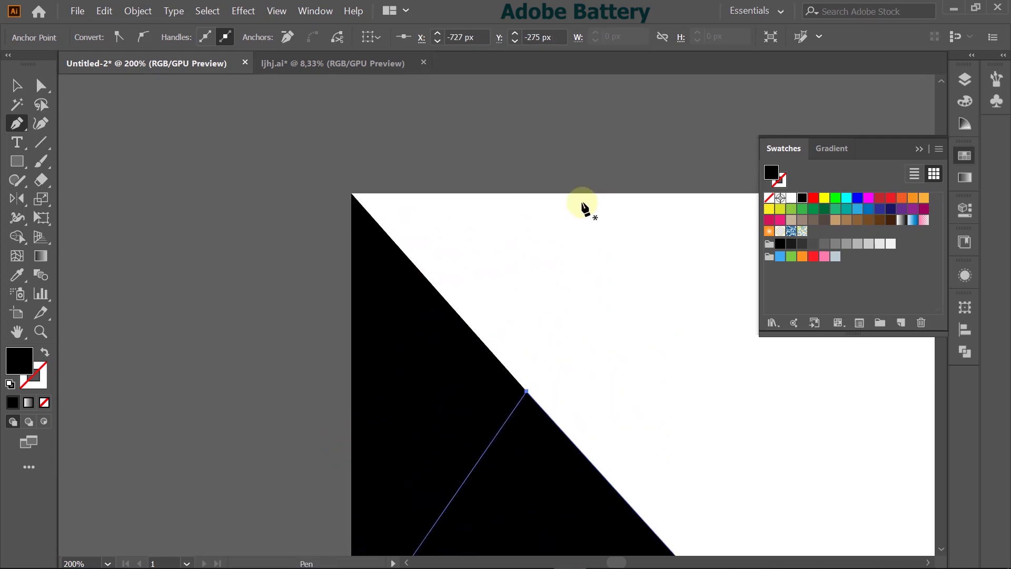
left_click(352, 194)
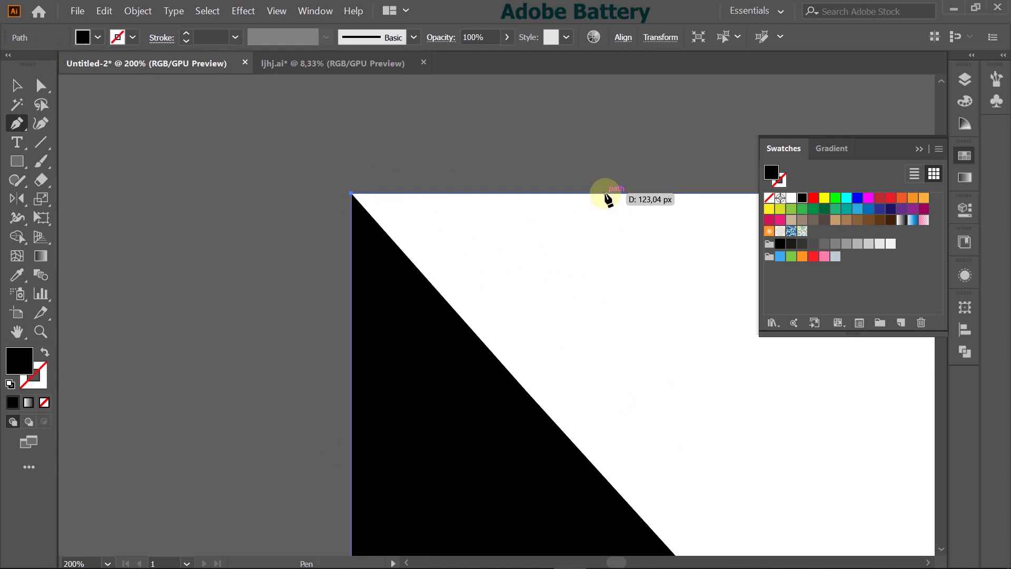
left_click_drag(605, 193, 598, 305)
left_click(576, 420)
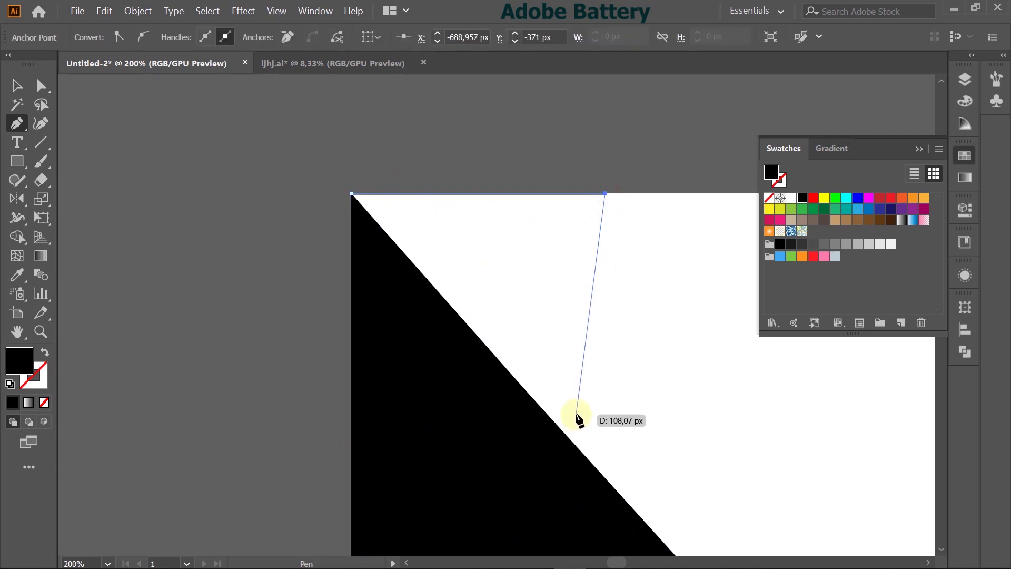
left_click_drag(611, 193, 611, 220)
left_click_drag(594, 334, 527, 391)
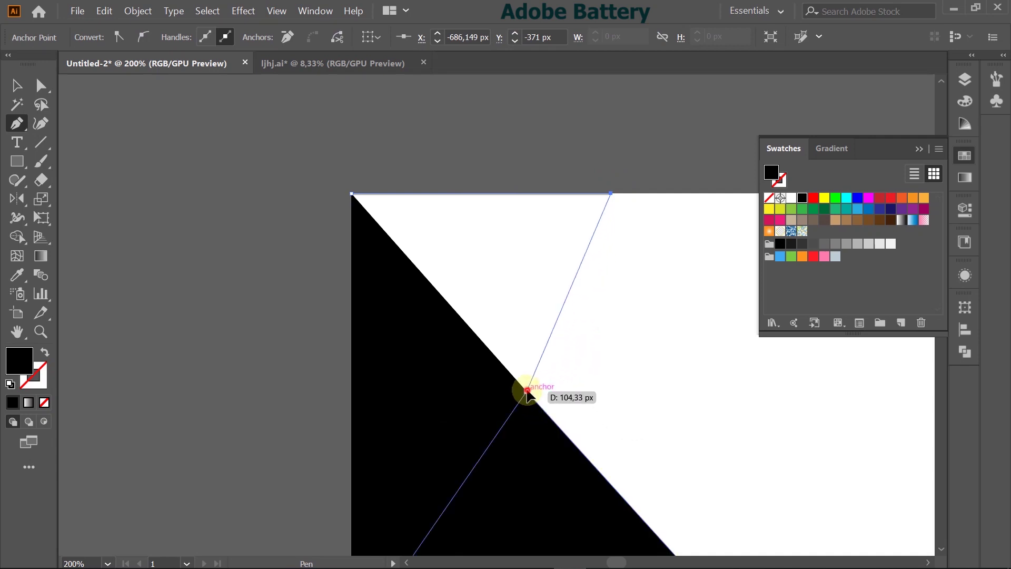
left_click(528, 391)
left_click(350, 194)
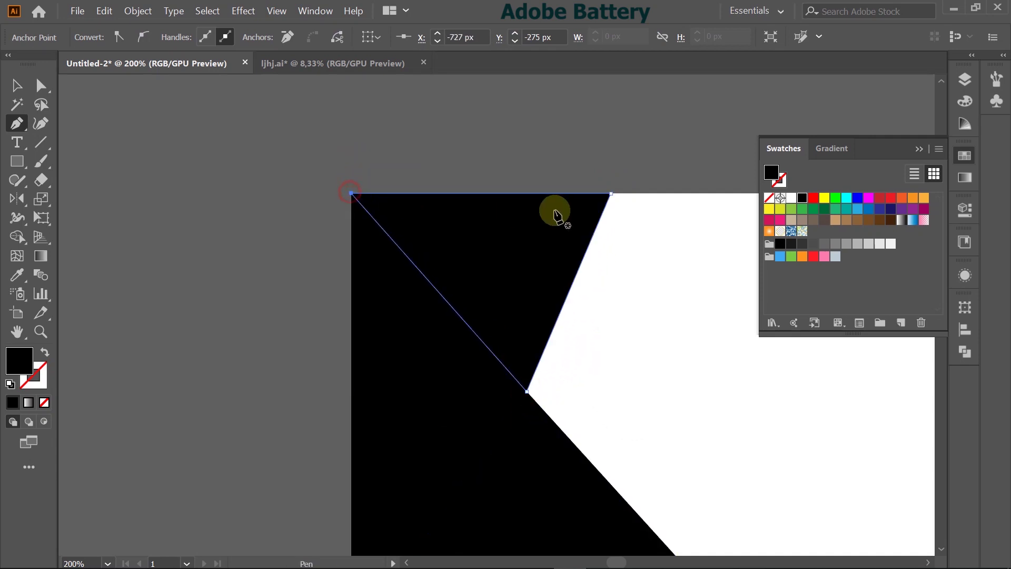
- Fill the notch between the two lower triangles with a black triangle joining their outer tips and their shared corner on the left edge
scroll(560, 219, "down", 6)
scroll(636, 217, "down", 1)
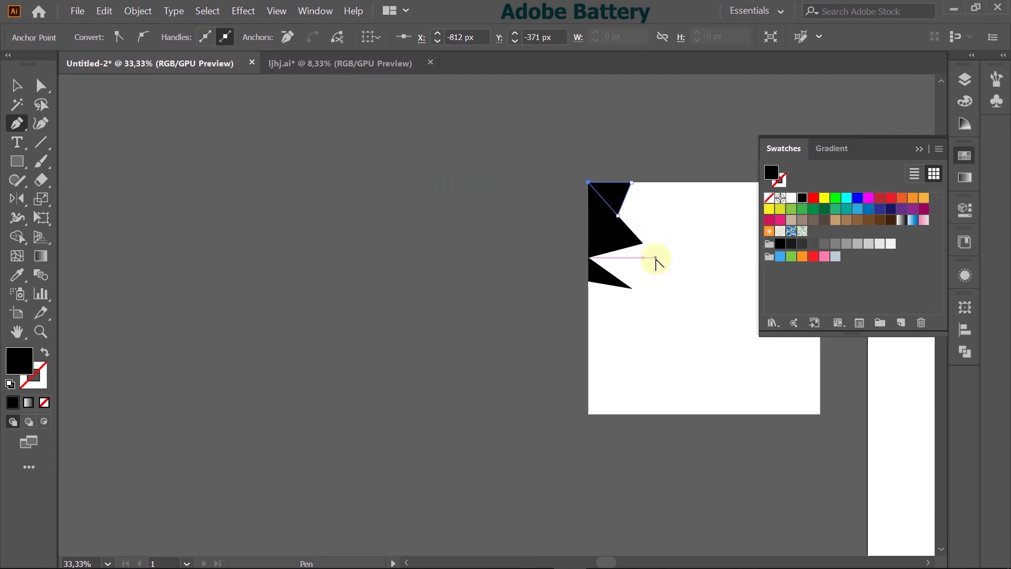
scroll(655, 260, "up", 2)
scroll(625, 232, "up", 1)
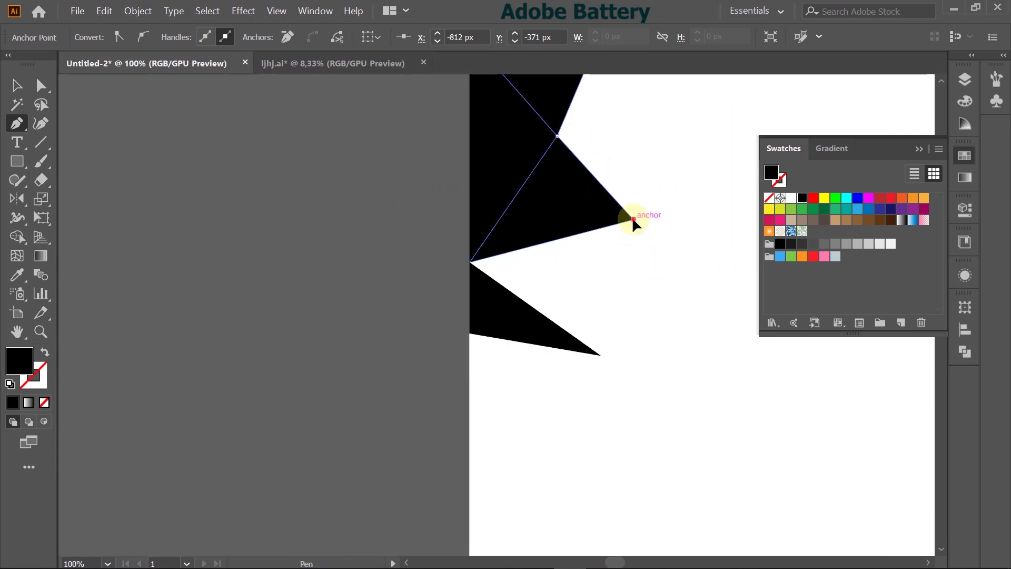
left_click(633, 218)
left_click(601, 356)
left_click(469, 261)
left_click(635, 220)
- Draw a black triangle under the lowest one, spanning about 118 px of the square's left edge and sharing its outer tip
left_click(469, 335)
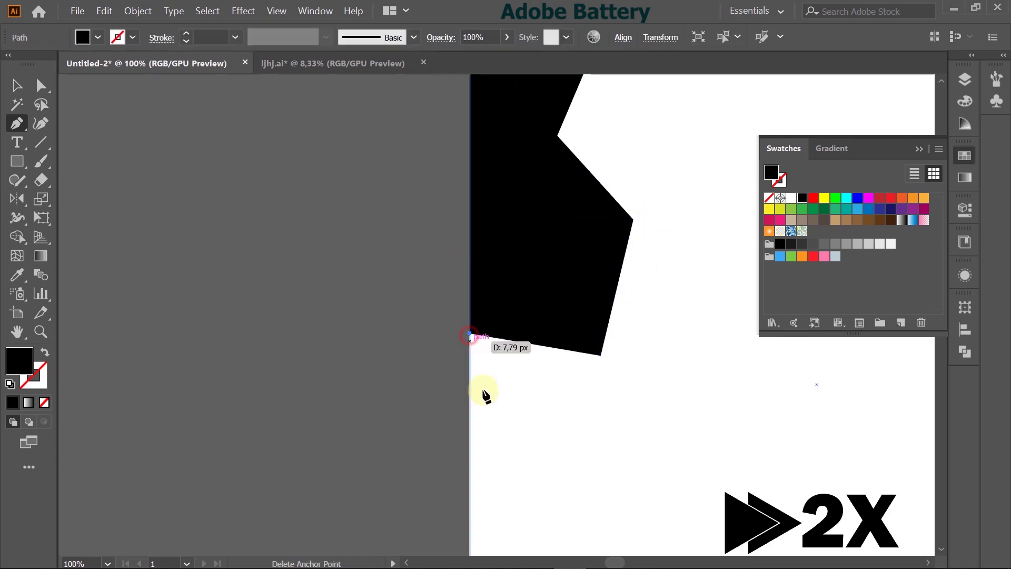
left_click(469, 455)
left_click(601, 355)
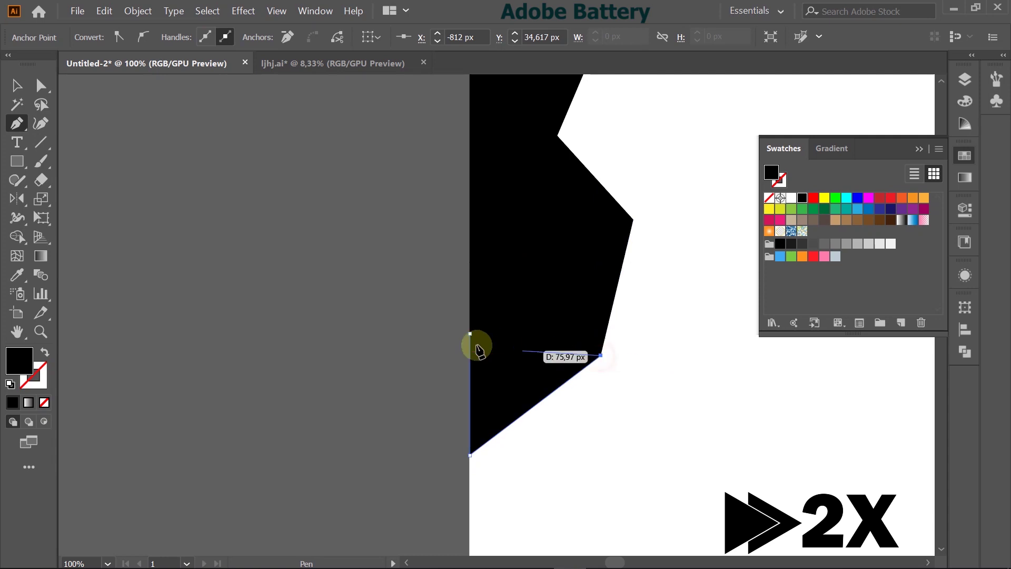
left_click(469, 334)
- Draw a black triangle on the right side of the filled notch, with its third corner pointing to the lower right
left_click(635, 220)
left_click(718, 338)
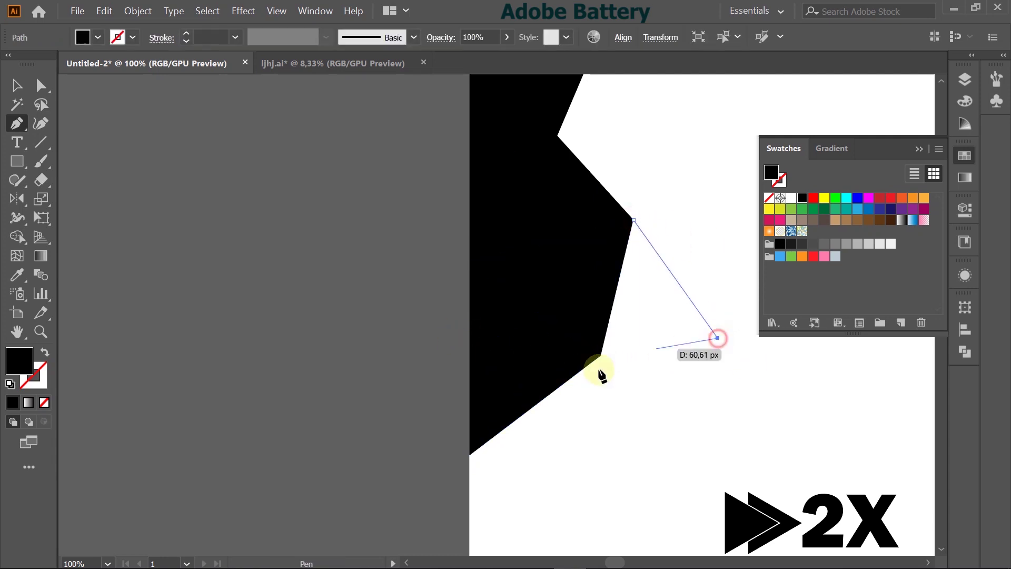
left_click(600, 355)
left_click(635, 220)
- Draw a black triangle spanning about 84 px of the square's top edge, and fill the gap beneath it down to the next outer corner
scroll(637, 200, "up", 4)
left_click(599, 213)
left_click(686, 214)
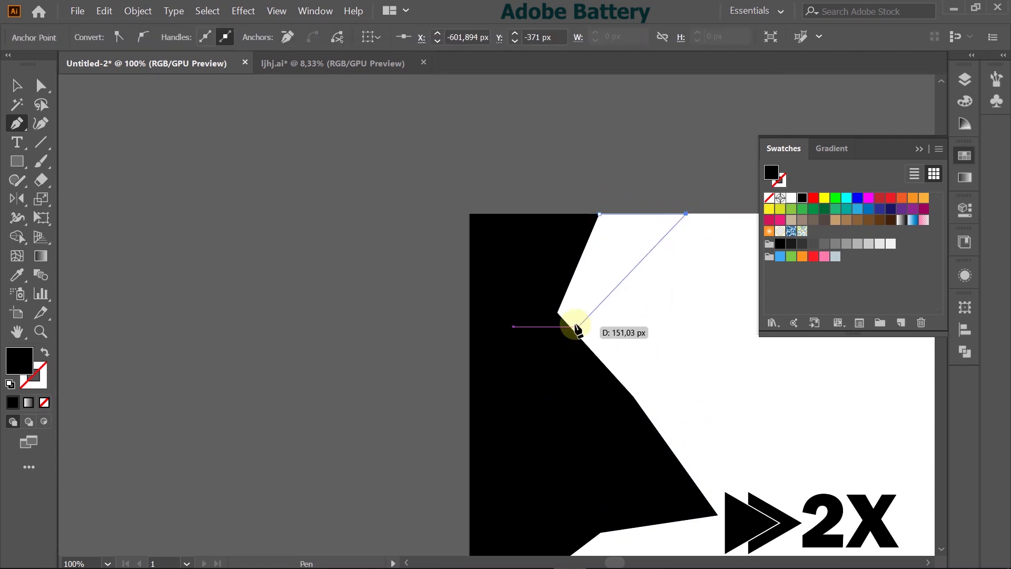
left_click(557, 313)
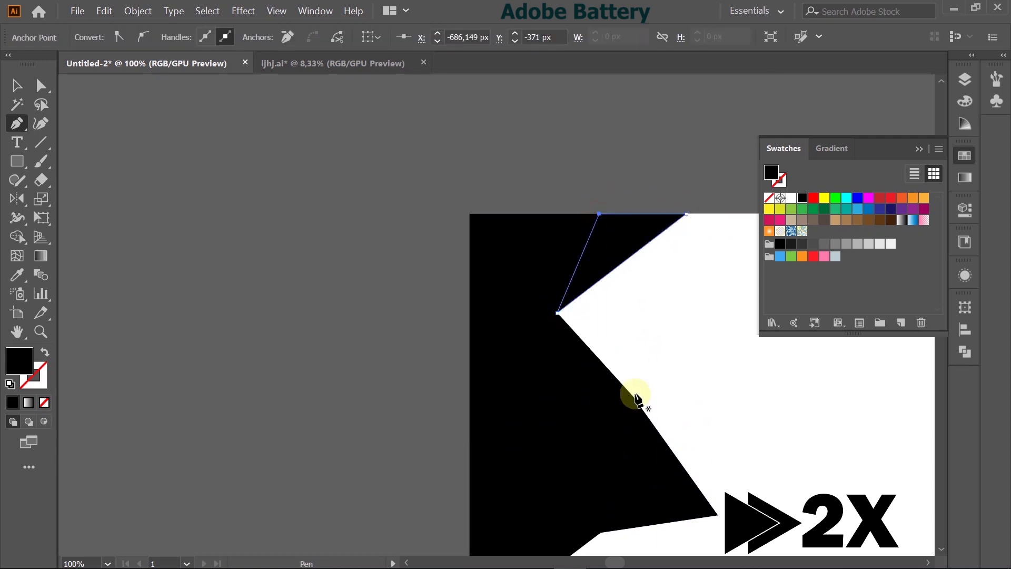
left_click(634, 396)
left_click(686, 214)
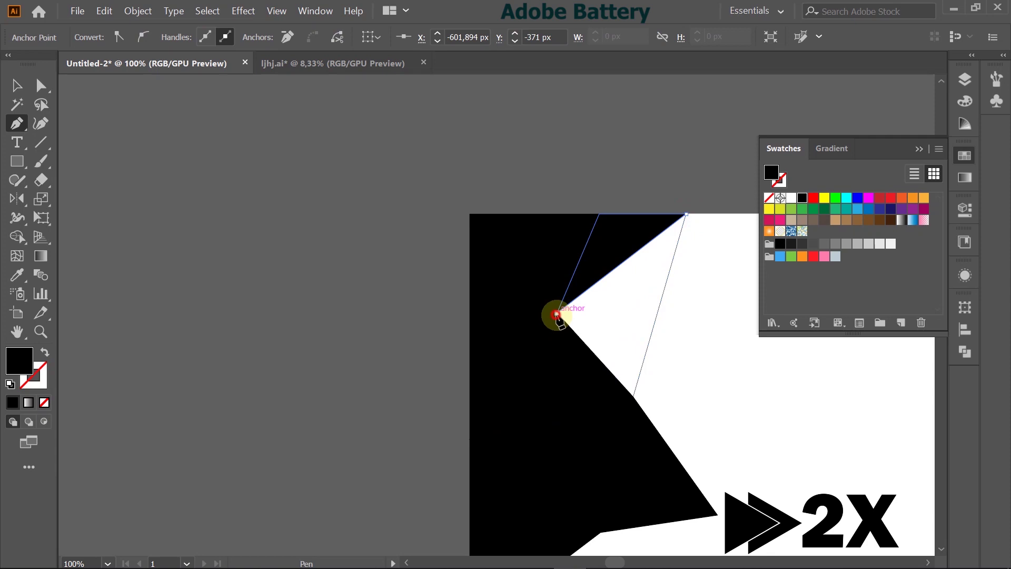
left_click(558, 312)
left_click(633, 396)
- Draw two black triangles under the mosaic meeting at a new lower point, one reaching the square's left edge, the other the mosaic's rightmost tip
scroll(700, 379, "down", 5)
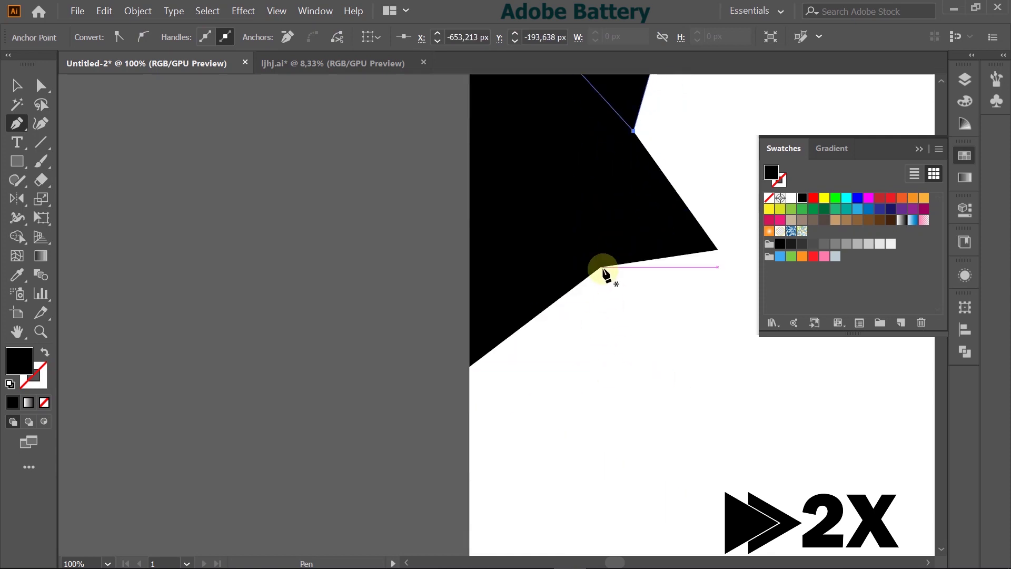
left_click(600, 268)
left_click(577, 432)
left_click(470, 366)
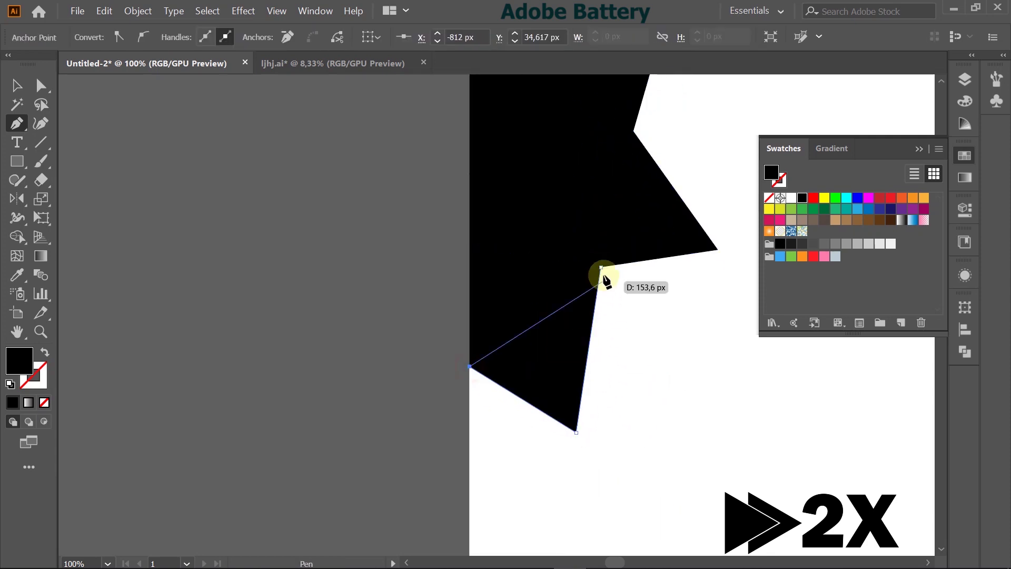
left_click(718, 250)
left_click(577, 432)
left_click(600, 267)
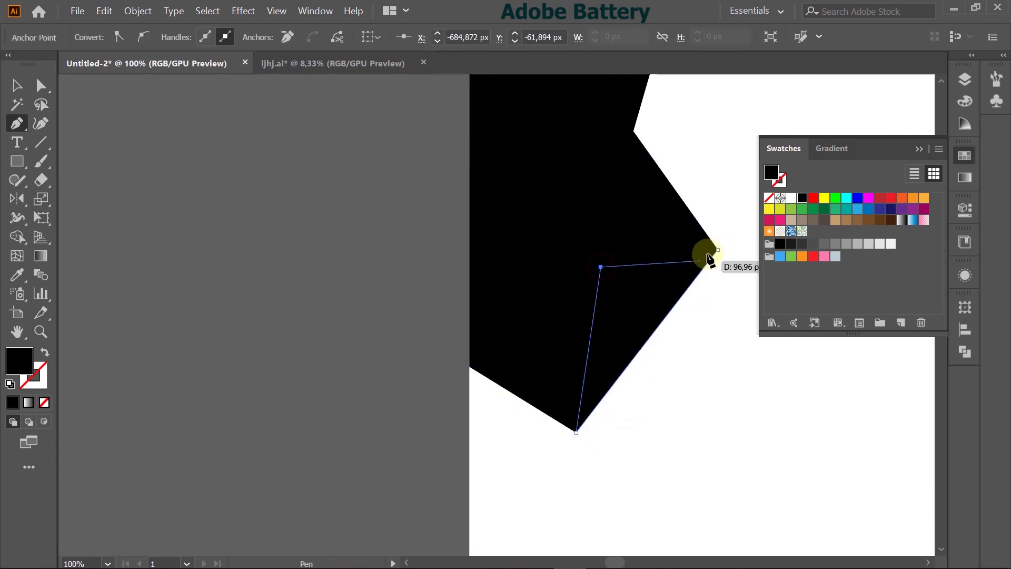
- Inspect the triangle mesh inside the square in Outline view, and return to the filled preview
scroll(736, 227, "up", 3)
scroll(732, 228, "right", 5)
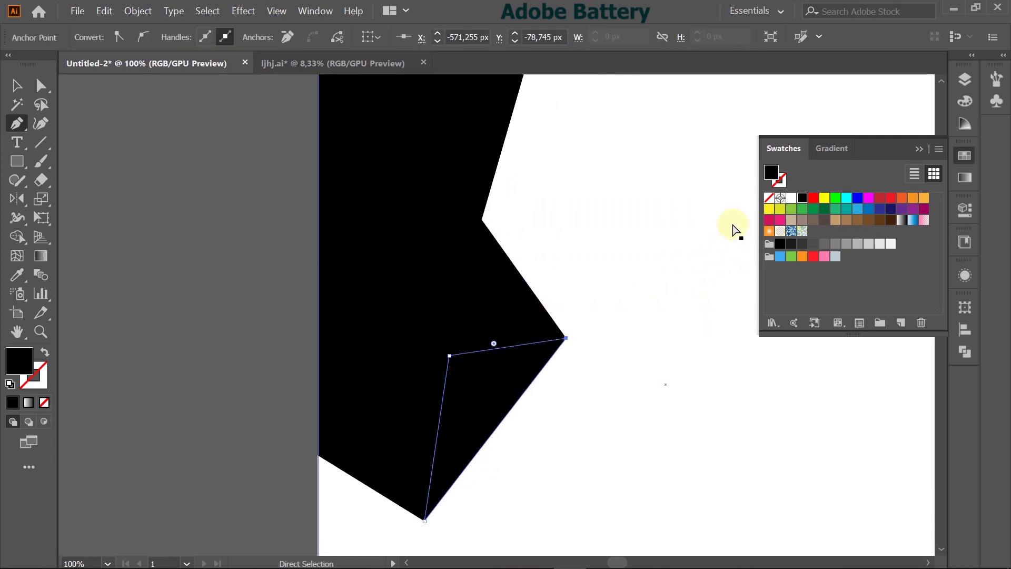
key("ctrl+y")
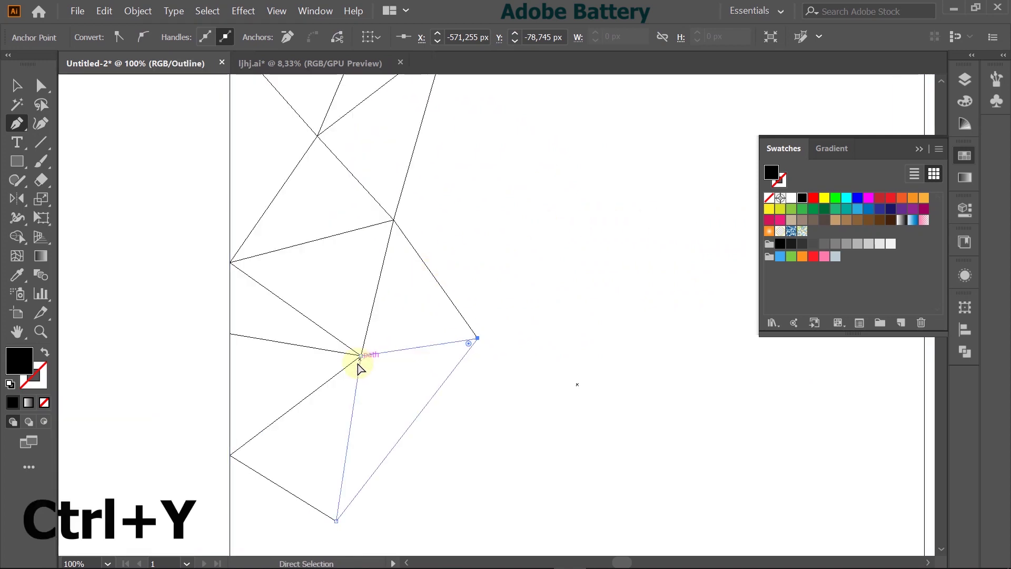
scroll(352, 352, "up", 11)
scroll(487, 299, "down", 15)
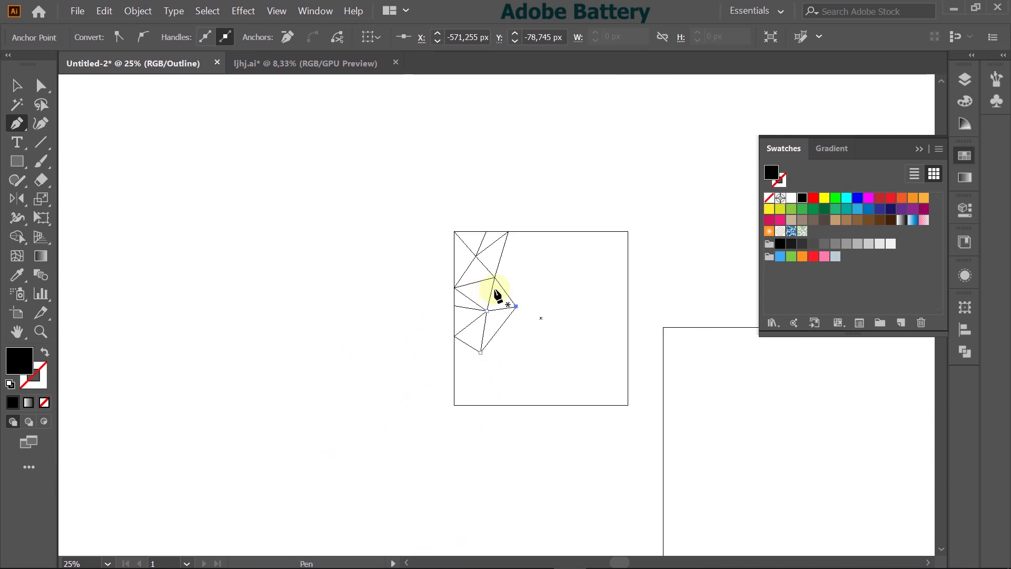
scroll(491, 300, "up", 5)
scroll(483, 432, "up", 2)
scroll(536, 436, "down", 2)
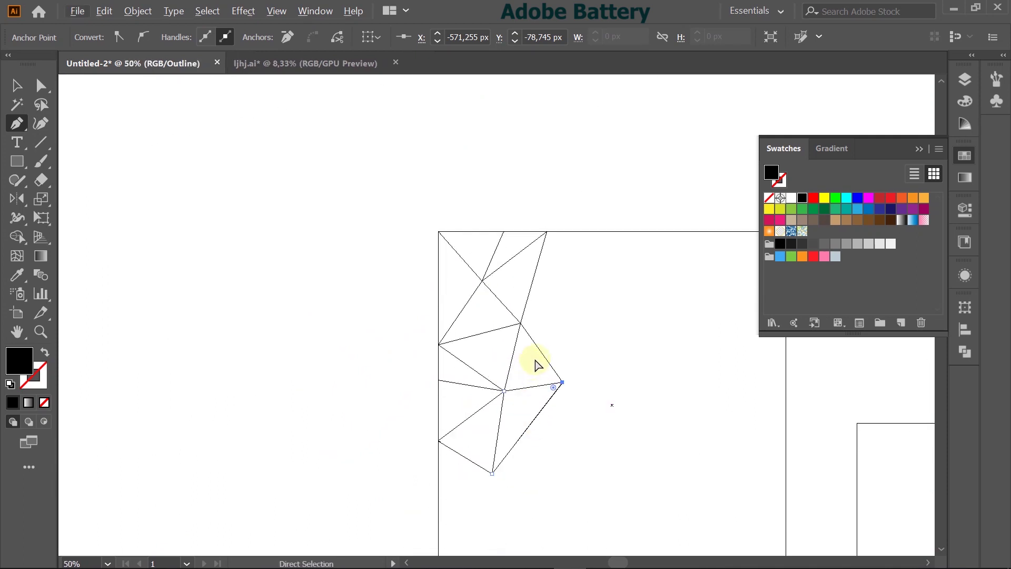
key("ctrl+y")
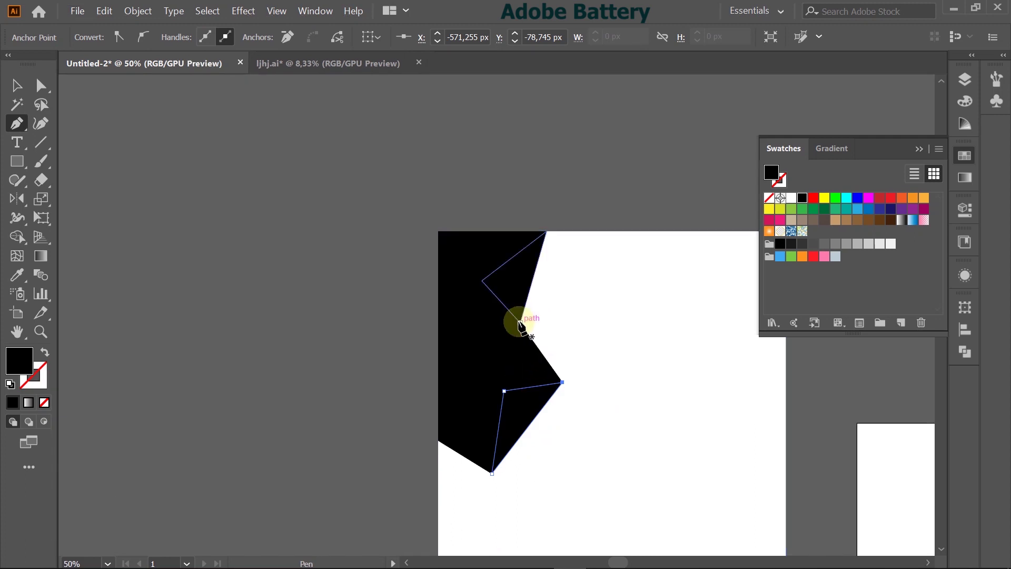
- Draw two black triangles sharing a new outer point on the mosaic's right side, one reaching its rightmost tip, the other its top-edge corner
left_click(520, 322)
left_click(587, 310)
left_click(562, 382)
left_click(521, 322)
left_click(550, 232)
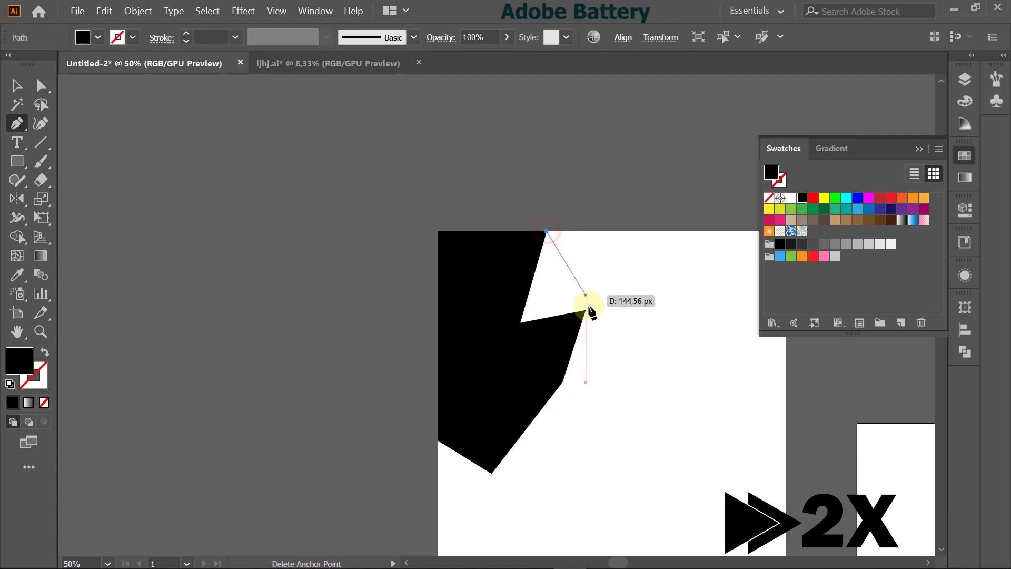
left_click(586, 311)
left_click(521, 322)
left_click(550, 232)
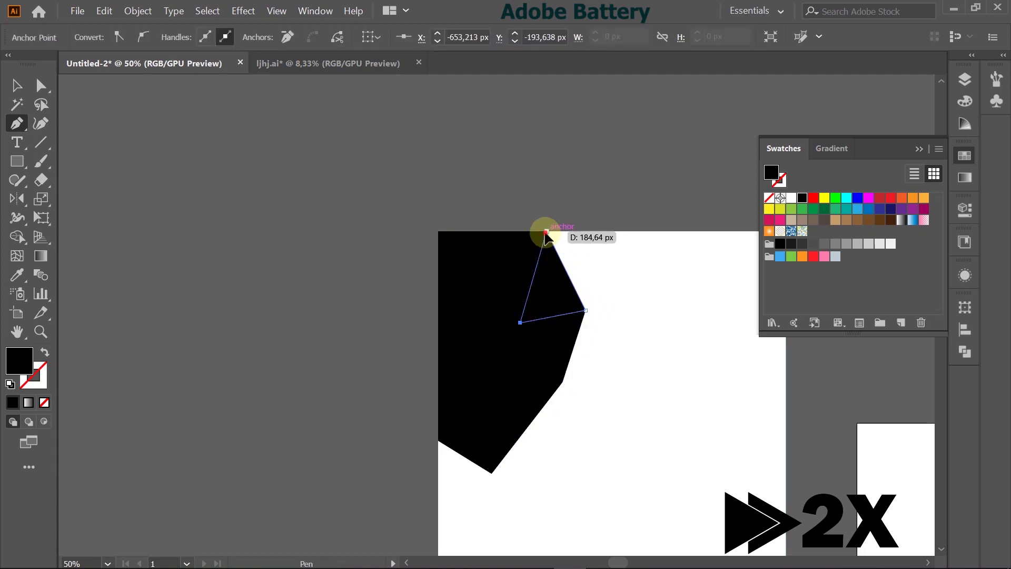
- Draw a black triangle on the right side of the lower of these two triangles, with its third corner pointing to the lower right
left_click(562, 382)
left_click(643, 405)
left_click(586, 311)
left_click(562, 381)
- Draw a black triangle on the mosaic's lower right side, joining its lowest tip, the inner notch corner and a new point at the lower right
scroll(529, 403, "down", 3)
left_click(492, 373)
left_click(582, 388)
left_click(563, 281)
left_click(492, 372)
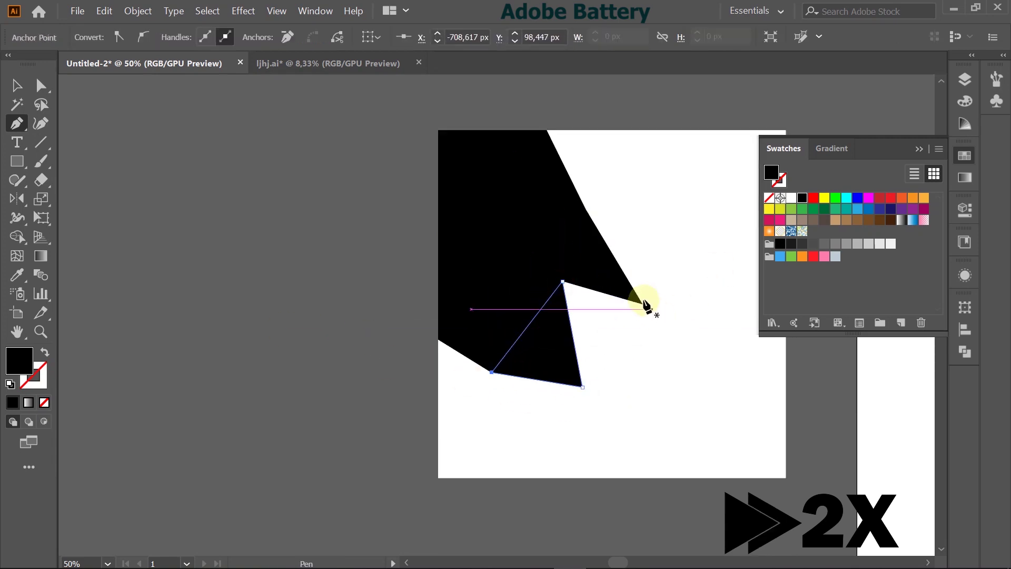
- Draw a black triangle pointing right from the mosaic's top-edge corner, and cover the area above it with one spanning about 238 px of the top edge
left_click(587, 211)
left_click(665, 180)
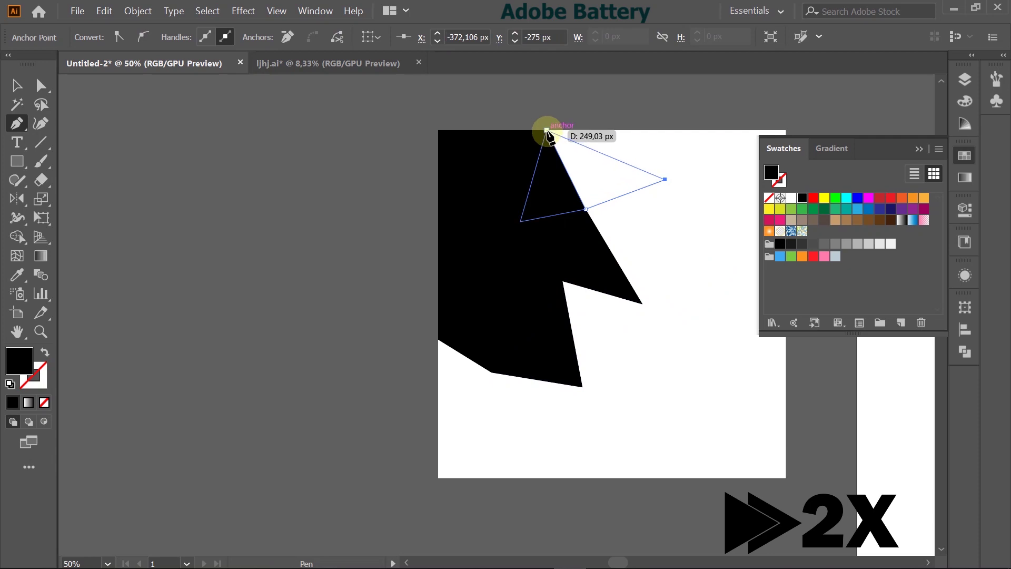
left_click(546, 130)
left_click(587, 210)
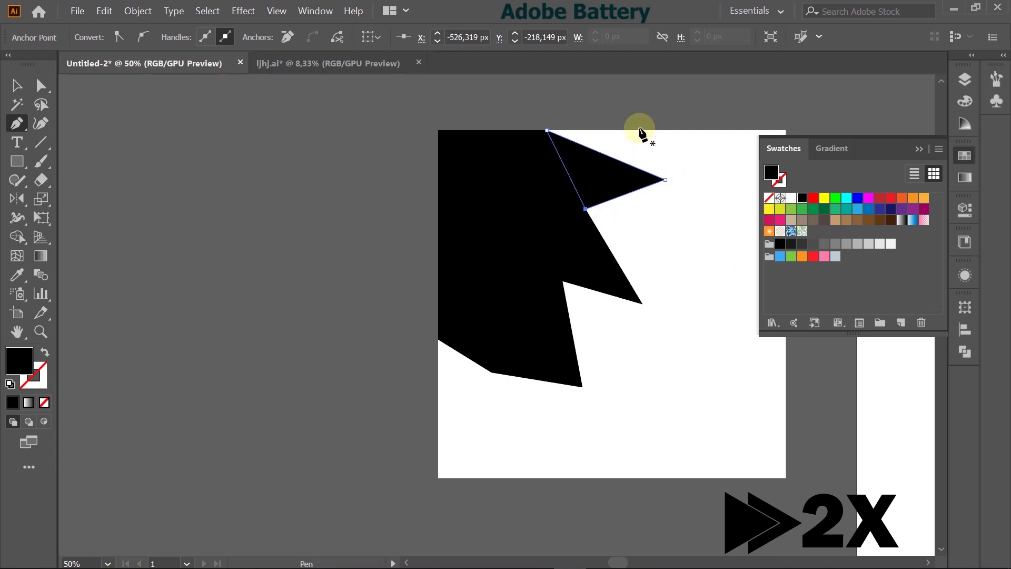
left_click(546, 130)
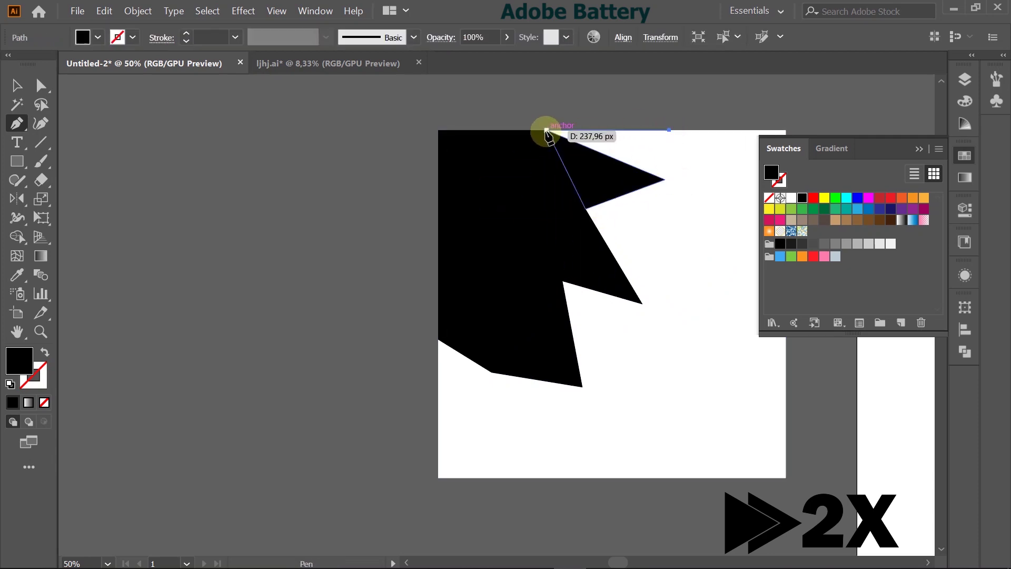
left_click(666, 180)
left_click(669, 129)
- Fill the two open notches on the mosaic's right side with one black triangle each, joining the neighbouring outer tips
left_click(643, 304)
left_click(586, 209)
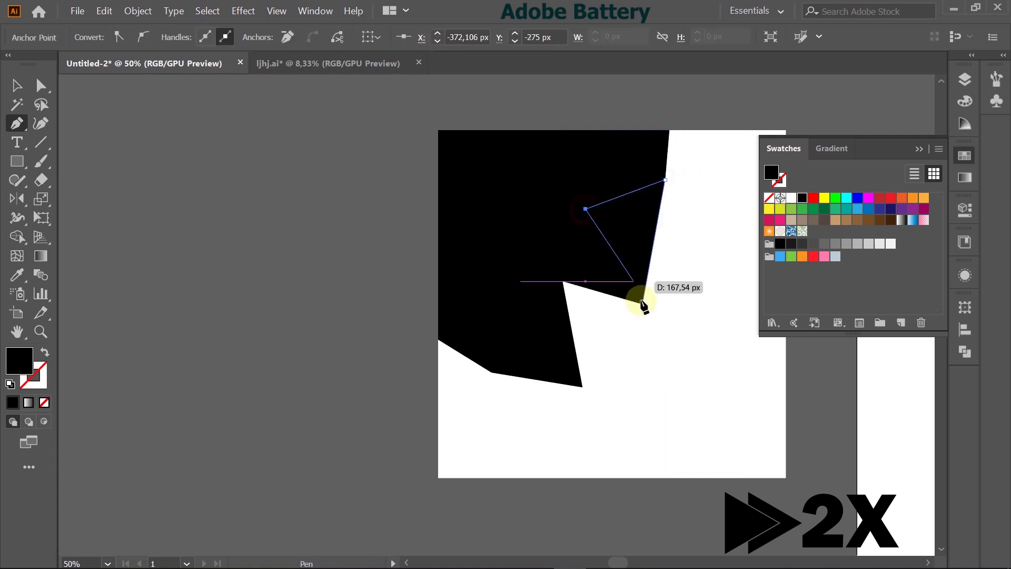
left_click(643, 304)
left_click(582, 388)
left_click(642, 304)
left_click(563, 281)
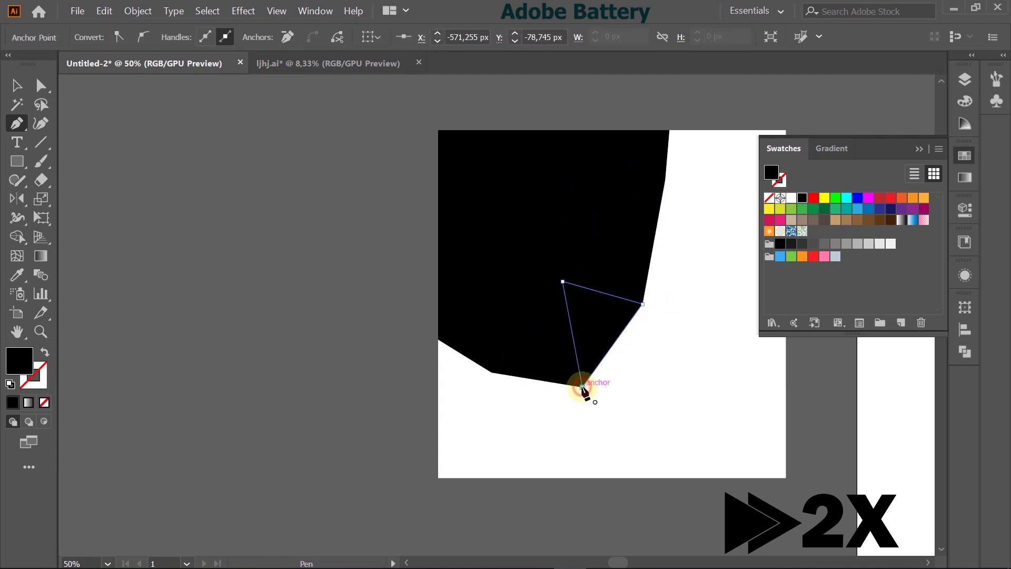
- Draw a black triangle along the lower part of the square's left edge, joining the mosaic's left-edge corner and its nearest lower tip
left_click(492, 372)
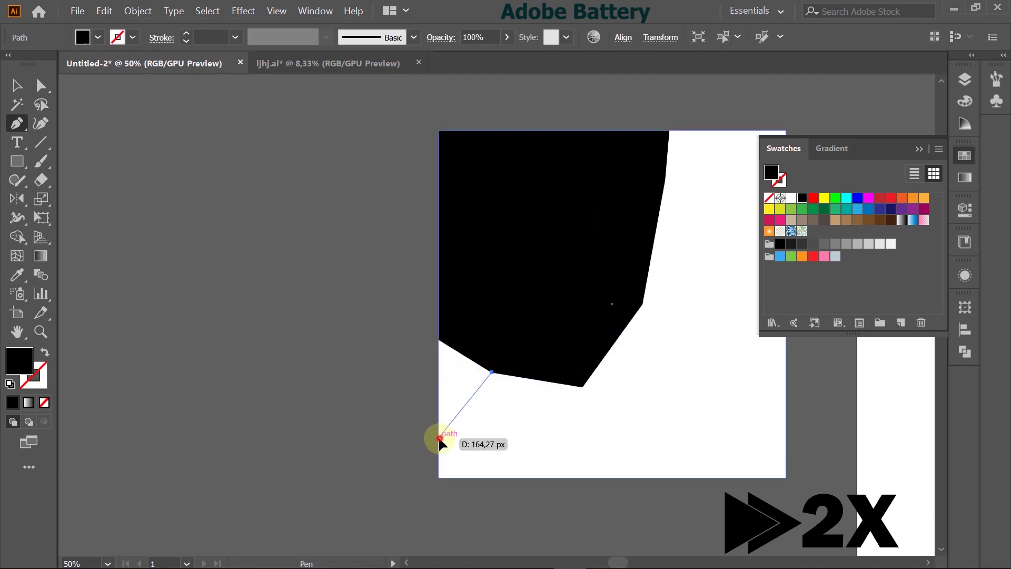
left_click(438, 438)
left_click(439, 340)
left_click(492, 372)
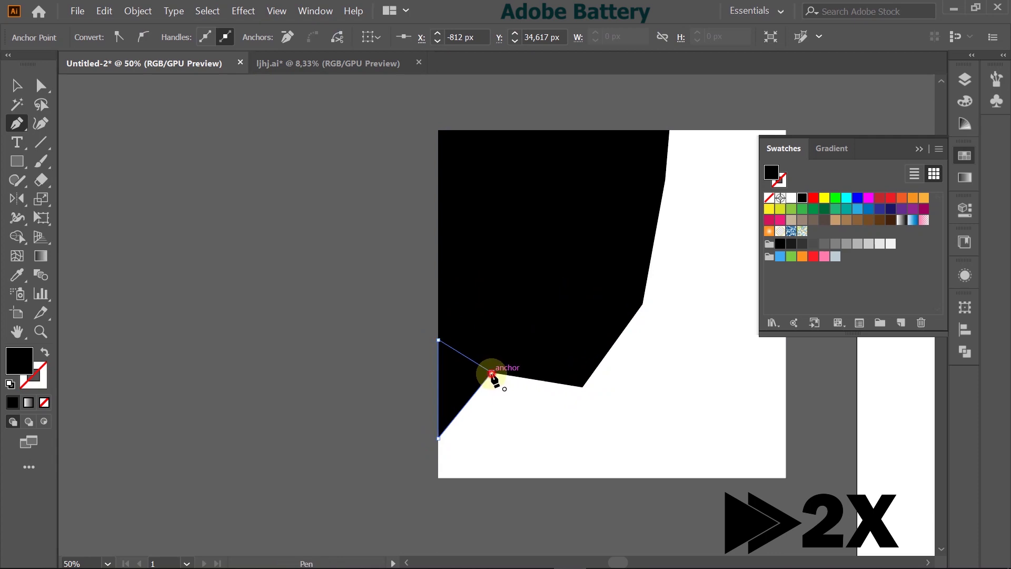
- Draw a black triangle from the mosaic's lowest tip to the square's bottom edge and a new inner point, and fill the gap on its upper left
left_click(583, 388)
left_click(595, 477)
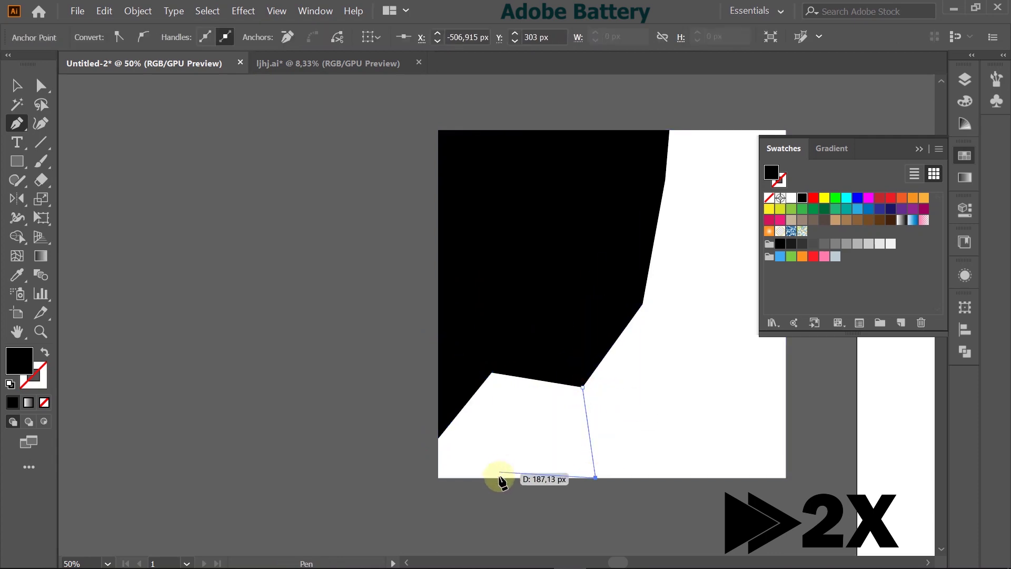
left_click(520, 432)
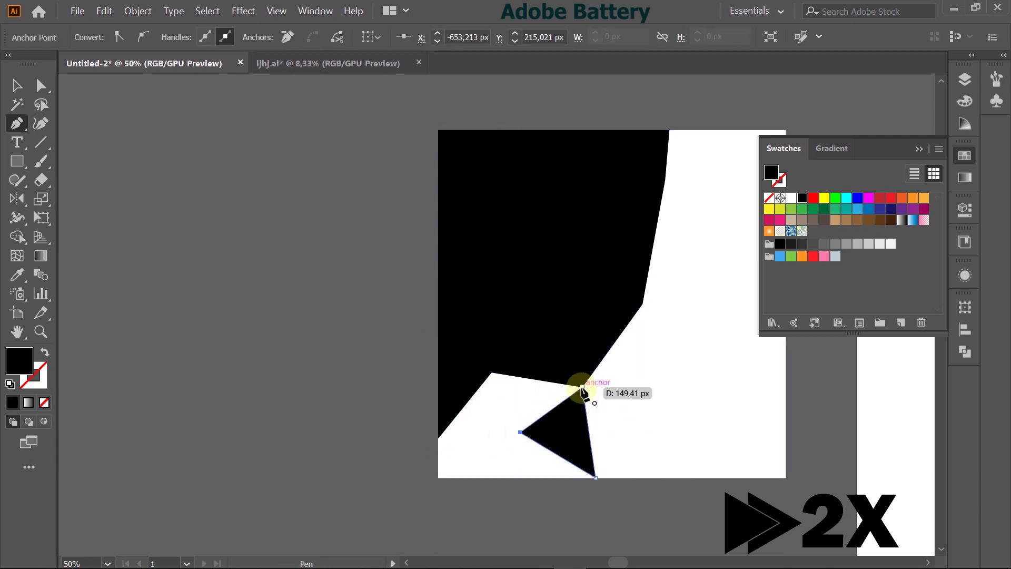
left_click(492, 372)
left_click(582, 387)
left_click(521, 432)
left_click(491, 373)
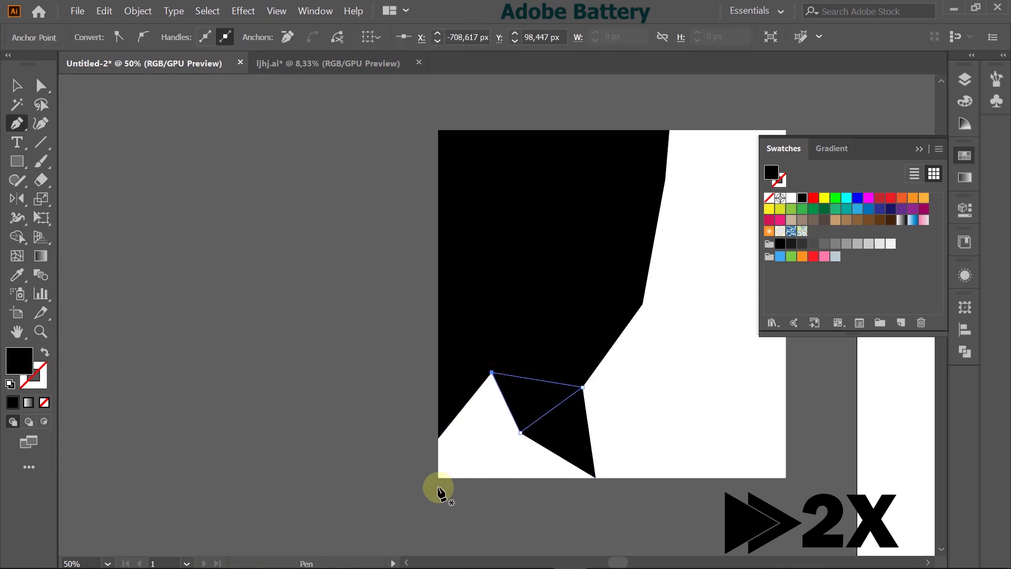
- Cover the square's lower-left corner with two black triangles meeting at the inner point, one along the bottom edge and one along the left edge
left_click(438, 477)
left_click(521, 431)
left_click(596, 477)
left_click(438, 477)
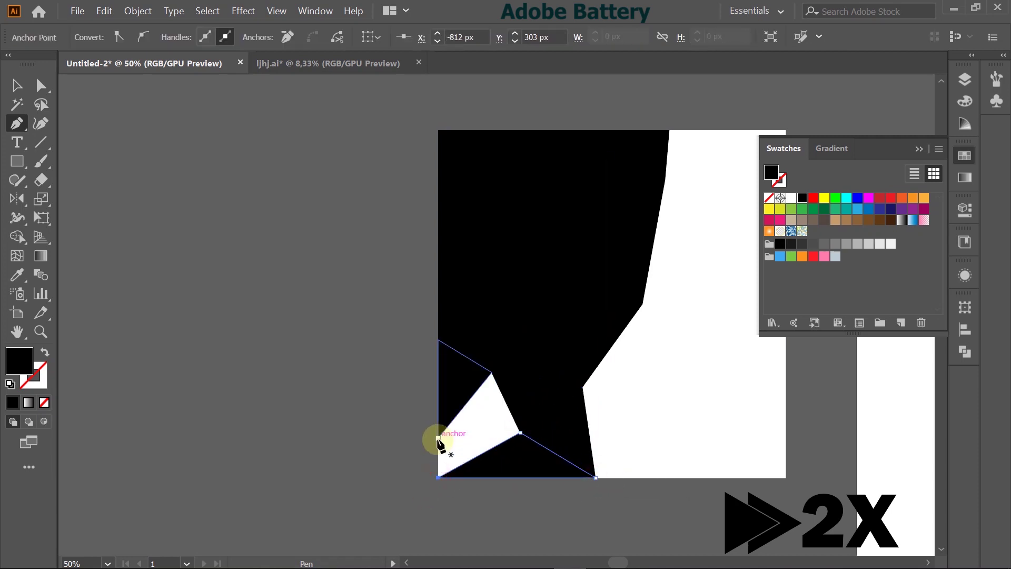
left_click(438, 438)
left_click(520, 432)
left_click(438, 478)
left_click(438, 437)
- Draw a black triangle on the mosaic's lower right side, joining the two neighbouring outer corners and a new point to their right
left_click(582, 387)
left_click(660, 392)
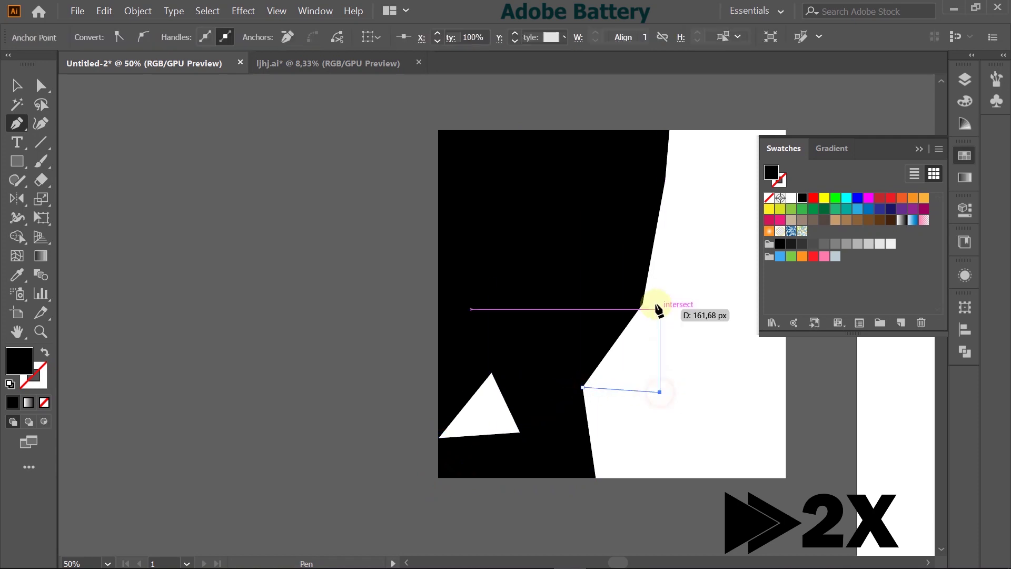
left_click(642, 304)
left_click(582, 387)
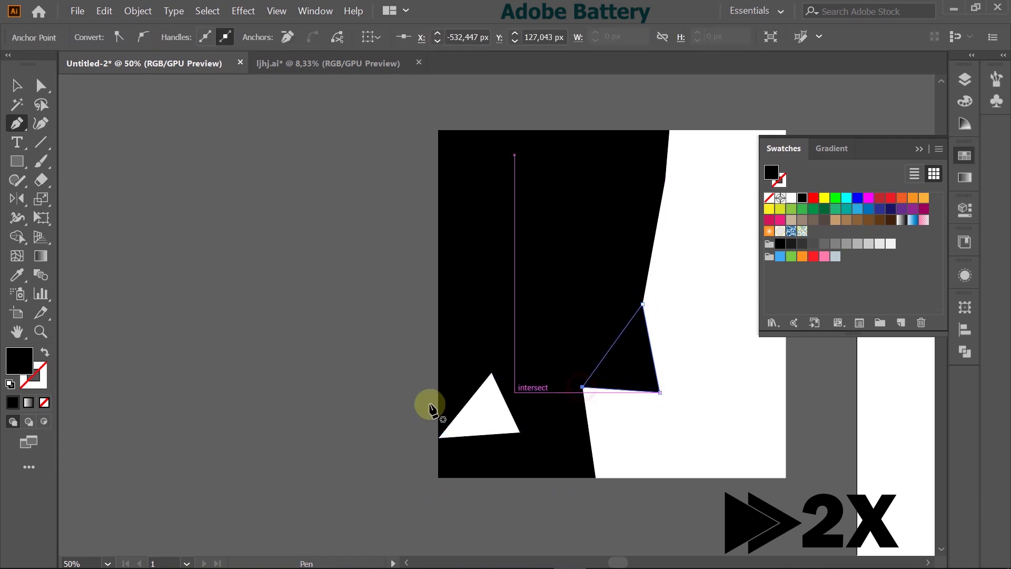
- Fill the enclosed white gap near the square's lower-left corner with a black triangle
scroll(480, 369, "down", 1)
scroll(369, 339, "up", 2)
left_click(491, 374)
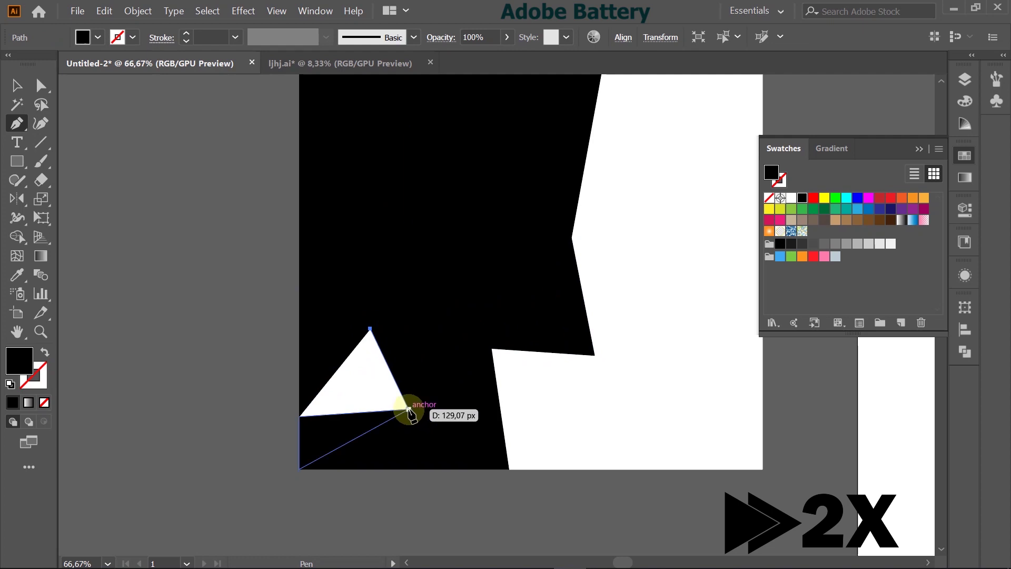
left_click(409, 409)
left_click(299, 416)
left_click(371, 330)
- Fill the notch under the lower-right triangle with a black triangle reaching the mosaic's corner on the square's bottom edge
left_click(492, 348)
left_click(571, 238)
left_click(595, 355)
left_click(509, 468)
left_click(491, 348)
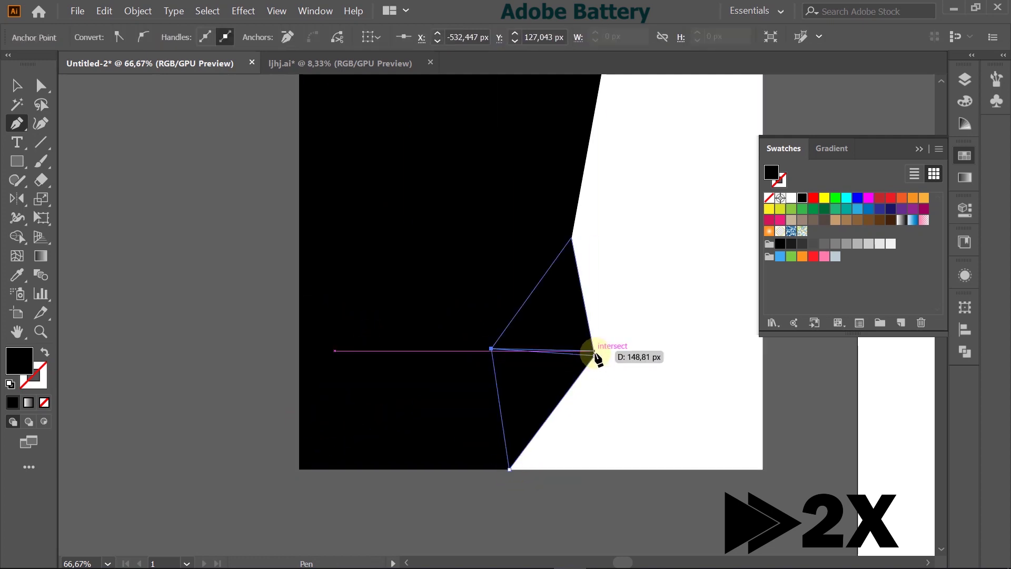
- Draw a black triangle on the right side of the lower-right triangle, with its third corner pointing right toward the square's right edge
scroll(632, 295, "up", 2)
left_click(571, 300)
left_click(684, 300)
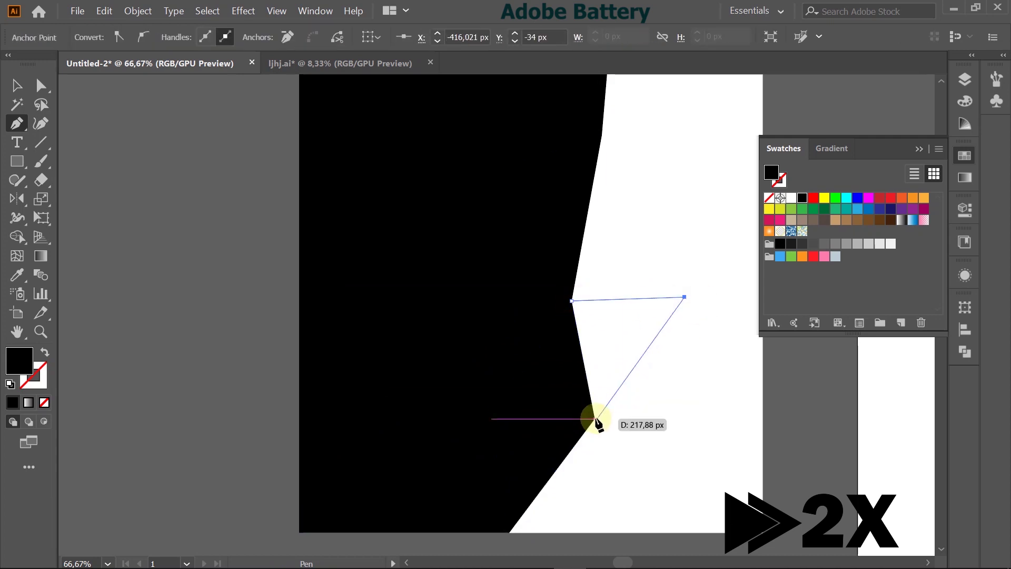
left_click(594, 418)
left_click(571, 300)
- Draw a black triangle joining the mosaic's top-edge corner, the outer corner just below it and a new point to the right
scroll(619, 248, "up", 4)
left_click(608, 222)
left_click(713, 287)
left_click(602, 287)
left_click(607, 221)
- Draw a black triangle on the mosaic's right side below the top-right one, and fill the wedge between the two with another
left_click(571, 452)
left_click(668, 395)
left_click(602, 287)
left_click(571, 452)
left_click(713, 287)
left_click(668, 395)
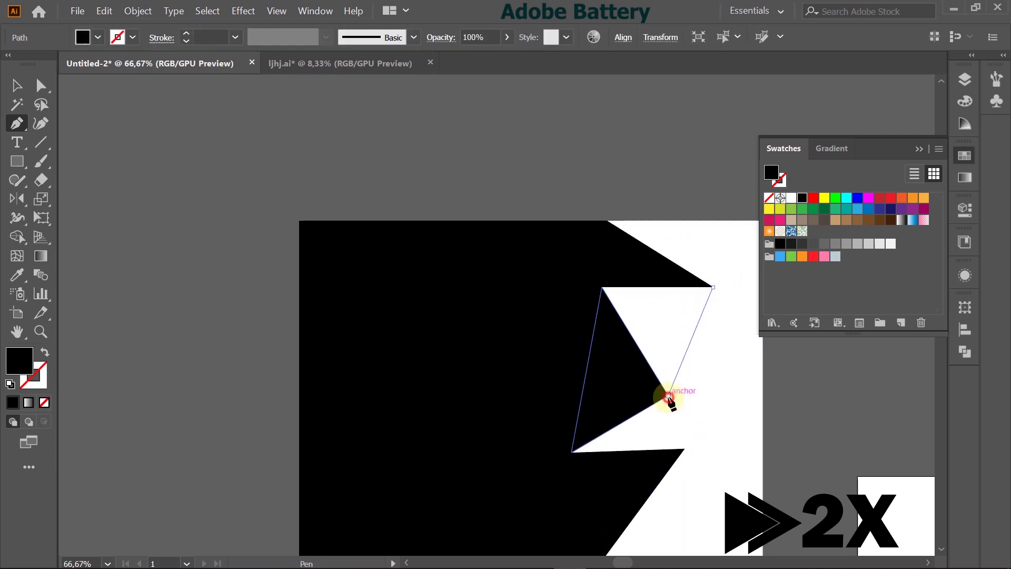
left_click(602, 287)
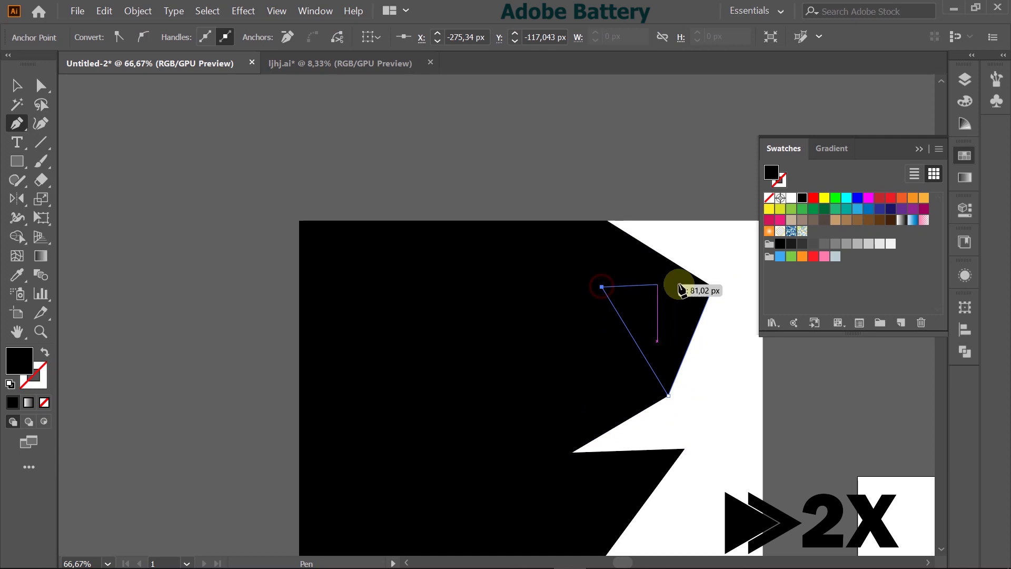
- Draw a black triangle covering the rest of the square's top edge up to its upper-right corner, with its third corner at the mosaic's right tip
left_click(607, 221)
scroll(745, 226, "right", 2)
left_click(725, 221)
left_click(675, 287)
left_click(569, 221)
- Draw two black triangles sharing a point on the square's right edge to cover the area below its upper-right corner
left_click(630, 395)
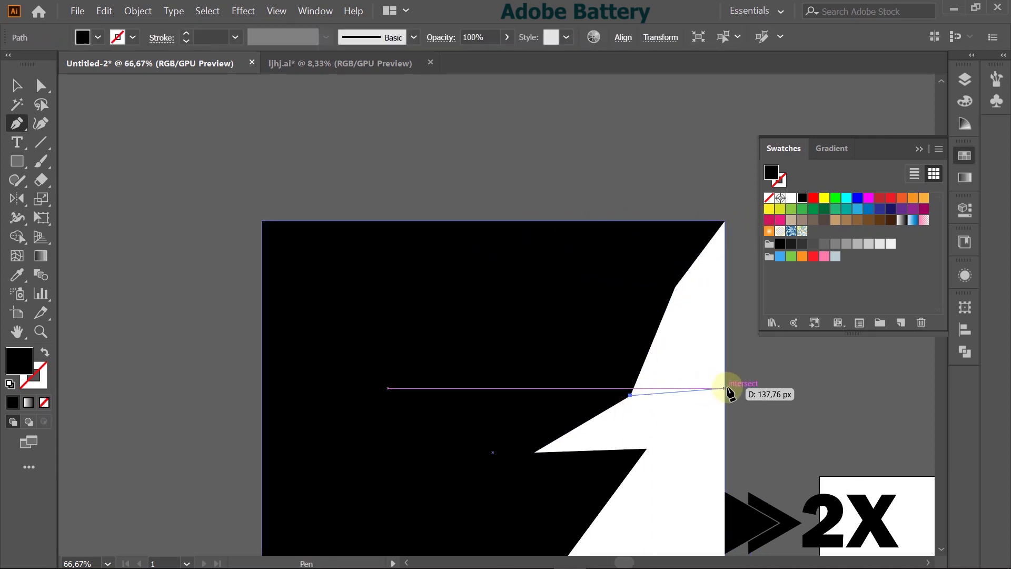
left_click(726, 388)
left_click(675, 287)
left_click(631, 395)
left_click(724, 222)
left_click(725, 388)
left_click(675, 287)
left_click(724, 221)
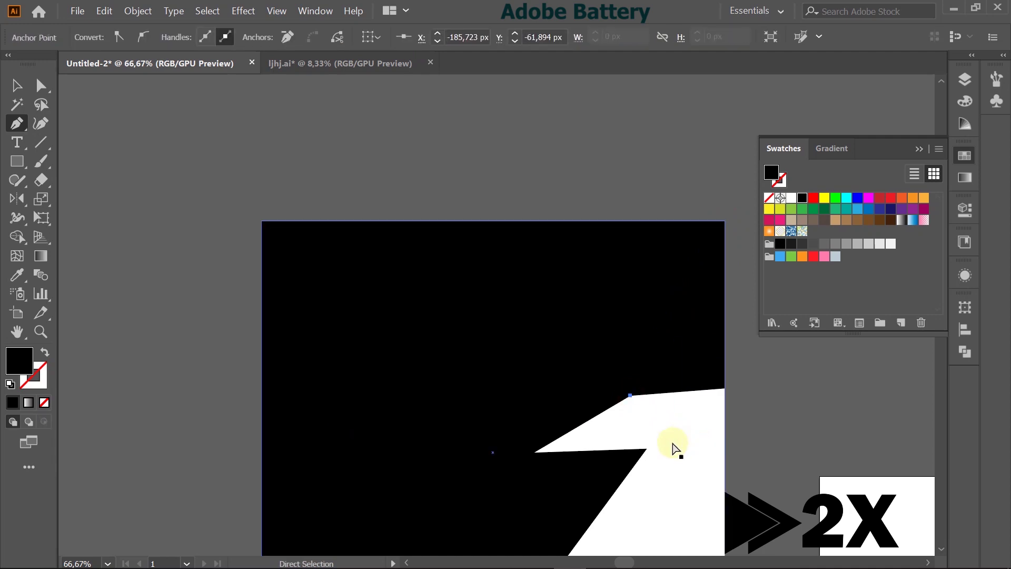
- Fill the narrow white notch on the mosaic's right side with a black triangle joining the tips above and below it
left_click(647, 449)
left_click(534, 452)
left_click(631, 395)
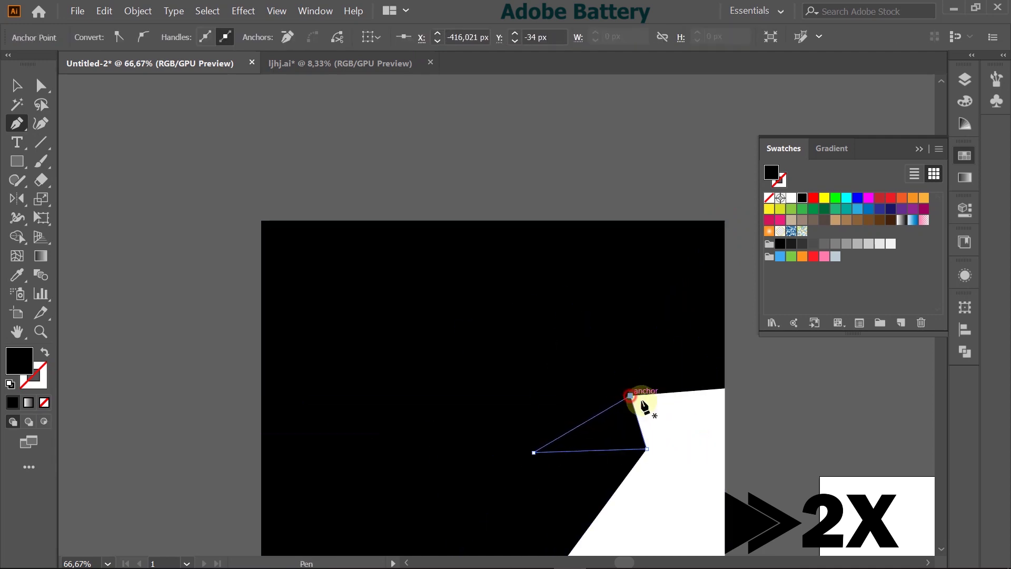
- Draw two adjoining black triangles along the square's bottom edge, extending the mosaic toward the lower-right corner
scroll(697, 467, "down", 5)
left_click(556, 317)
left_click(454, 311)
left_click(471, 432)
left_click(603, 430)
left_click(550, 327)
left_click(471, 430)
- Draw a black triangle over the upper part of the white area, ending at the mosaic's lowest point on the square's right edge
left_click(647, 195)
left_click(725, 136)
left_click(631, 142)
left_click(647, 198)
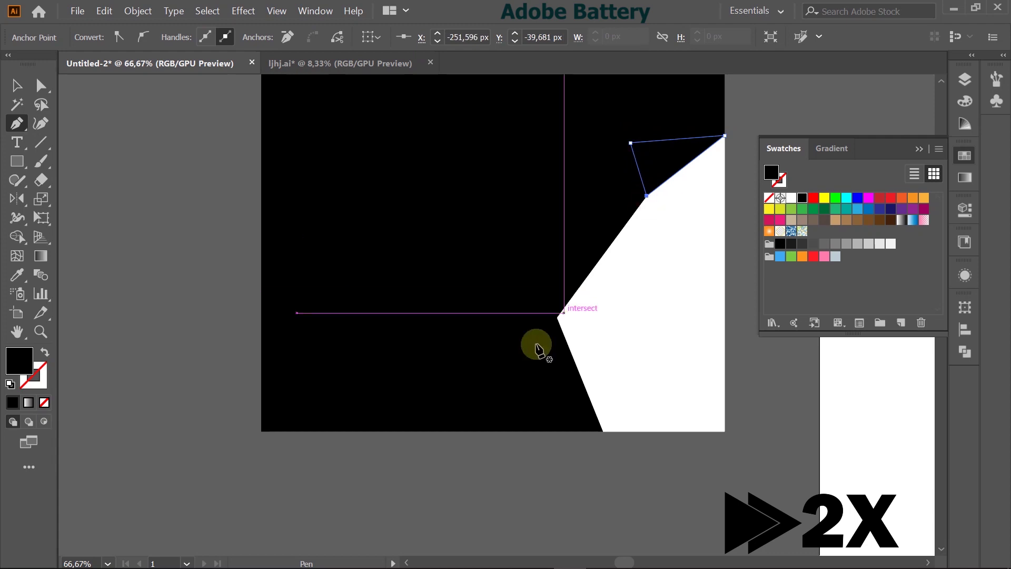
- Draw a black triangle from the mosaic's inner notch to a new point on the square's right edge, and fill the white wedge above it with another
left_click(557, 318)
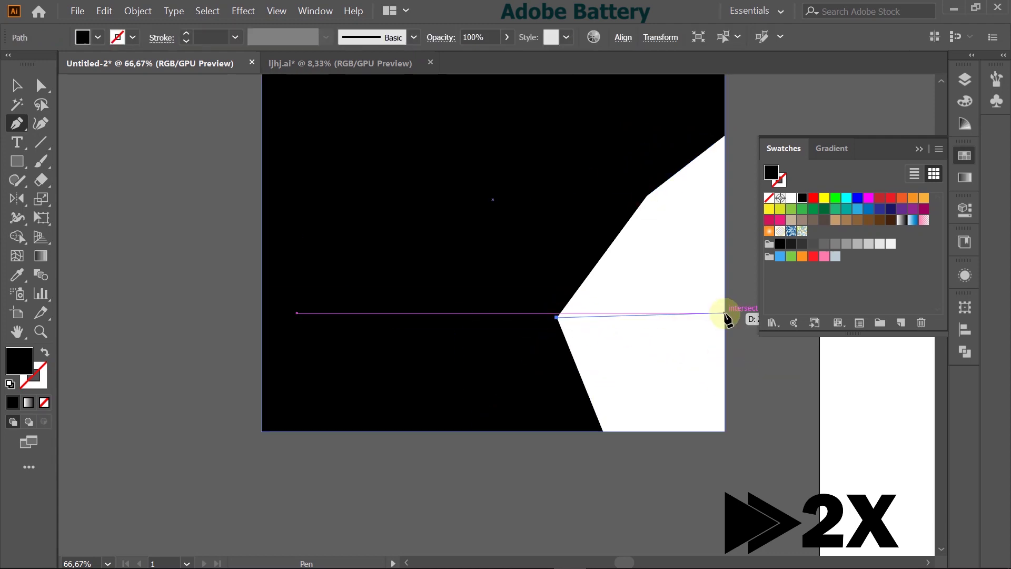
left_click(724, 313)
left_click(647, 197)
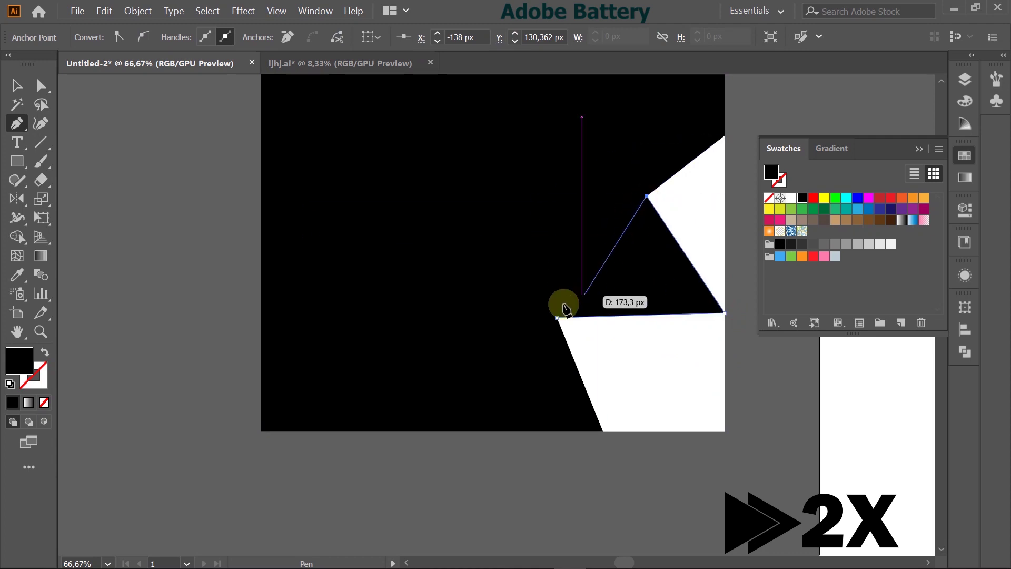
left_click(724, 136)
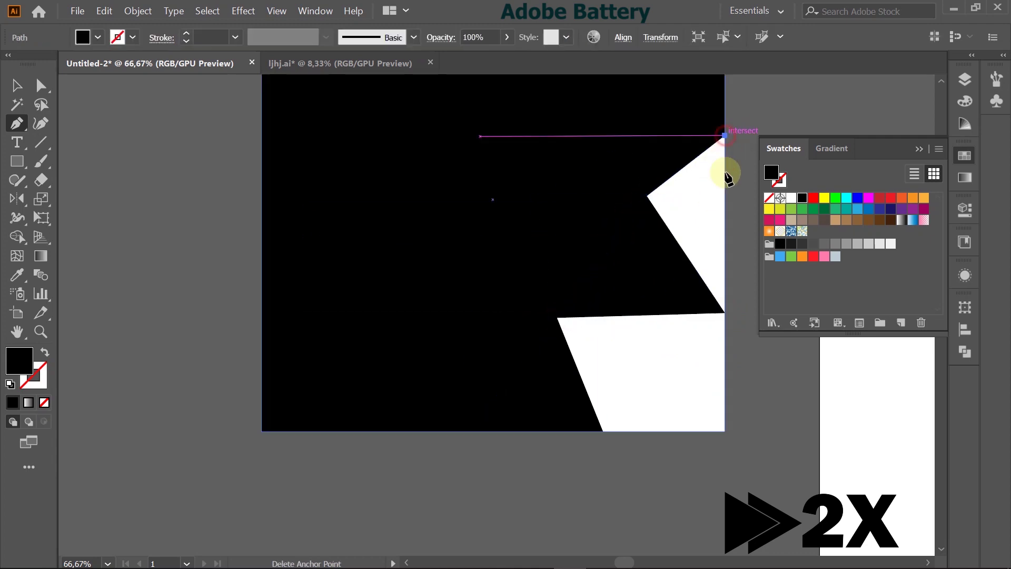
left_click(725, 313)
left_click(648, 198)
left_click(725, 136)
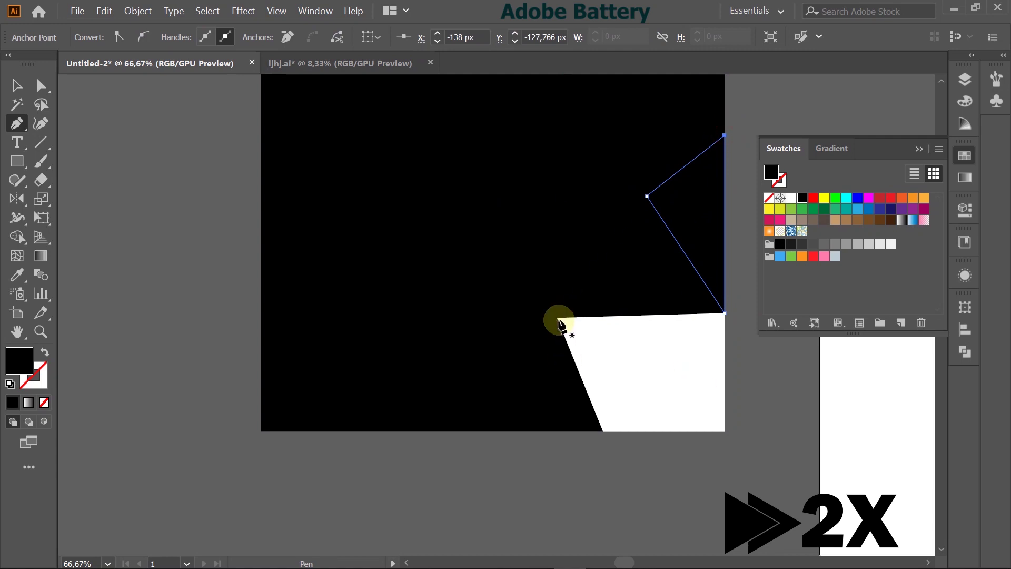
- Draw two black triangles in the remaining lower-right white area, sharing one side that ends at a new point inside it
left_click(557, 317)
left_click(652, 378)
left_click(725, 312)
left_click(557, 317)
left_click(603, 431)
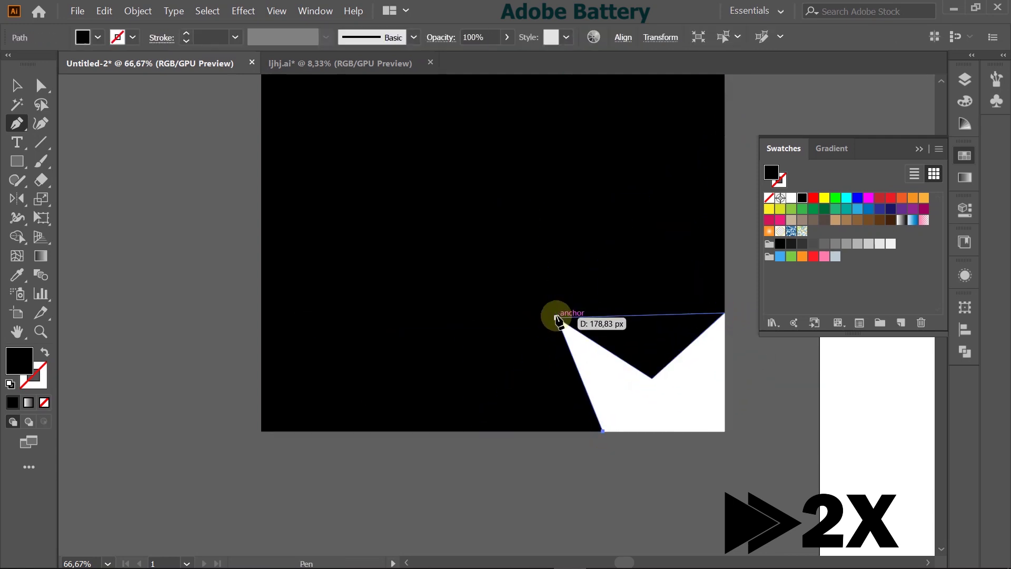
left_click(557, 317)
left_click(652, 378)
left_click(603, 431)
- Cover the square's white lower-right corner with two black triangles meeting along a line to the corner
left_click(725, 431)
left_click(724, 313)
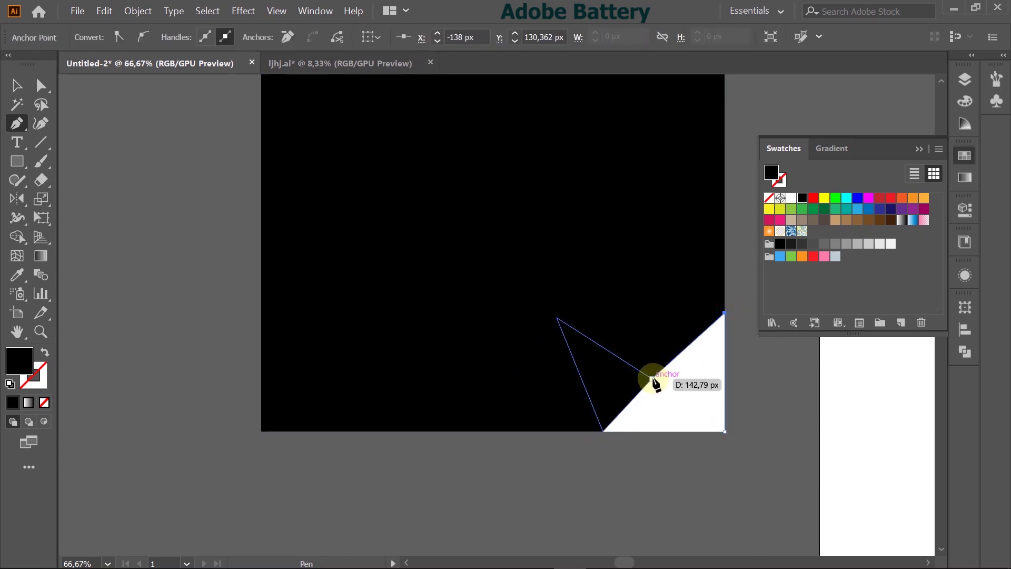
left_click(653, 379)
left_click(725, 430)
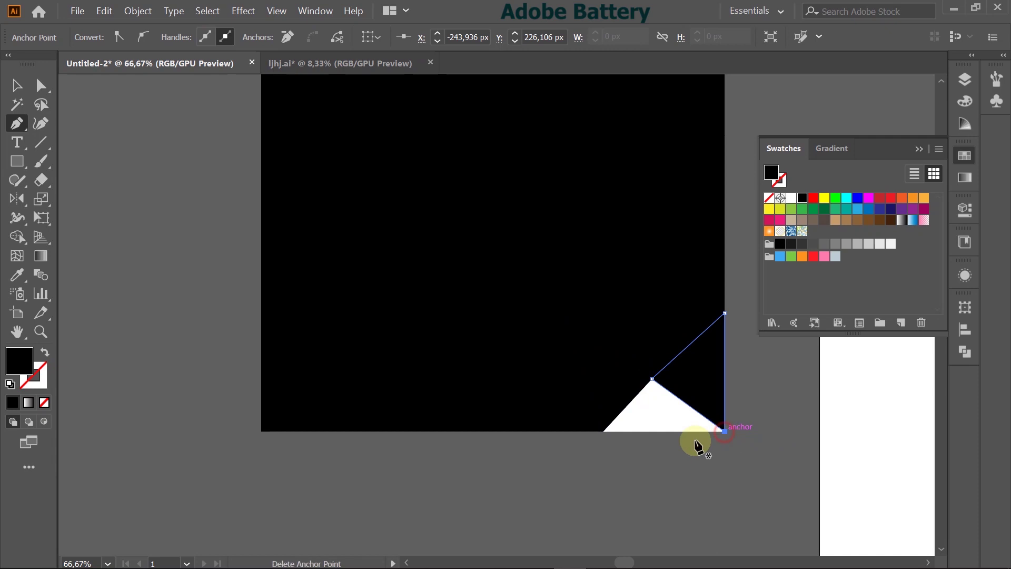
left_click(602, 431)
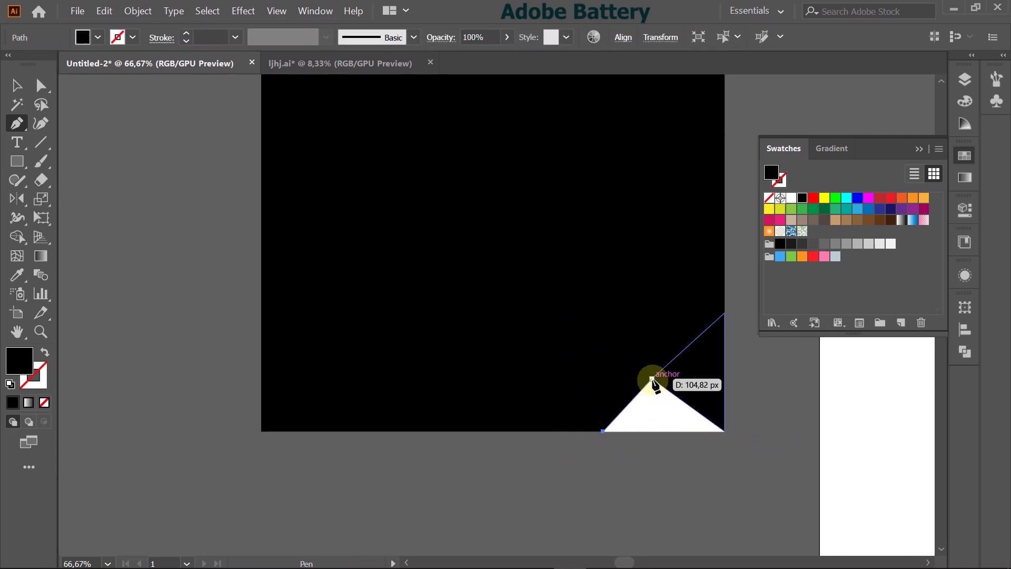
left_click(653, 378)
left_click(725, 432)
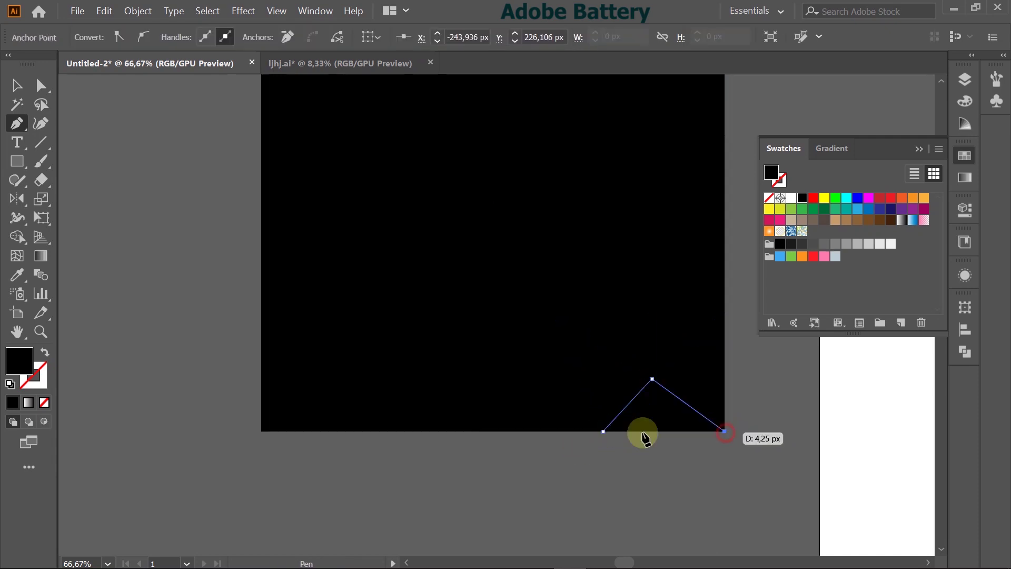
left_click(603, 432)
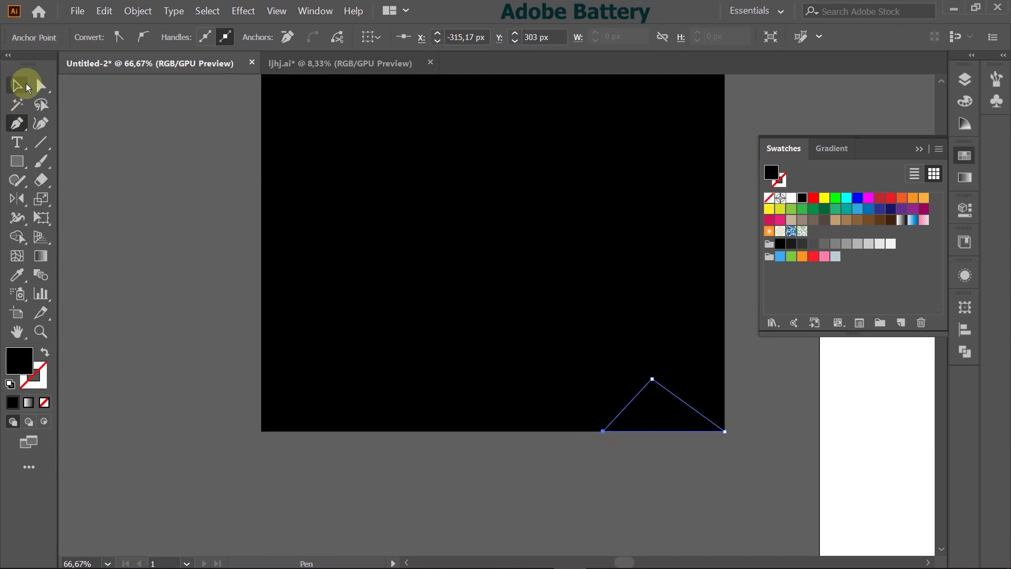
- Fill the triangle at the top edge of the square's upper-left corner with the bright cyan swatch
left_click(113, 128)
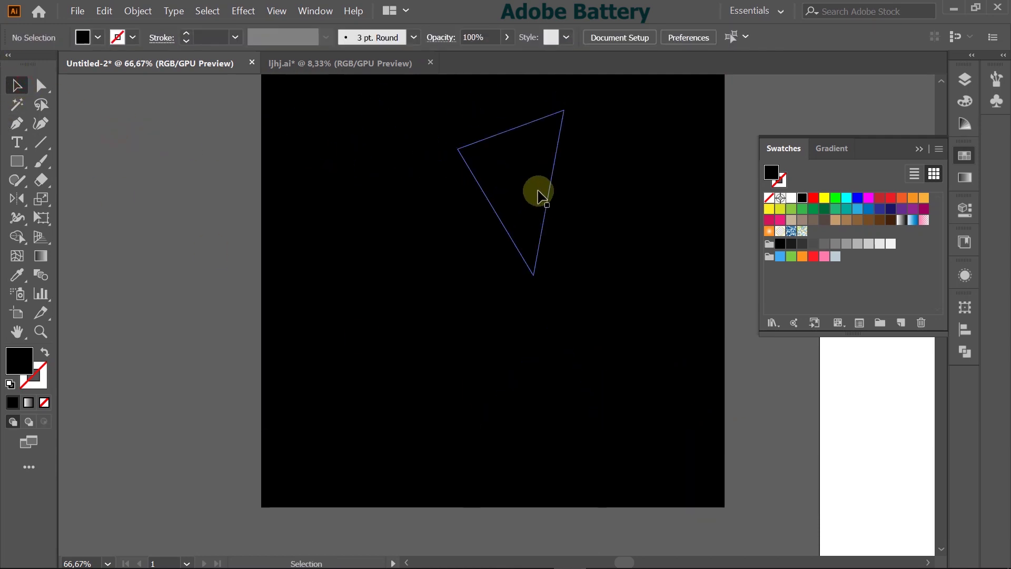
scroll(283, 173, "up", 3)
scroll(300, 207, "down", 1)
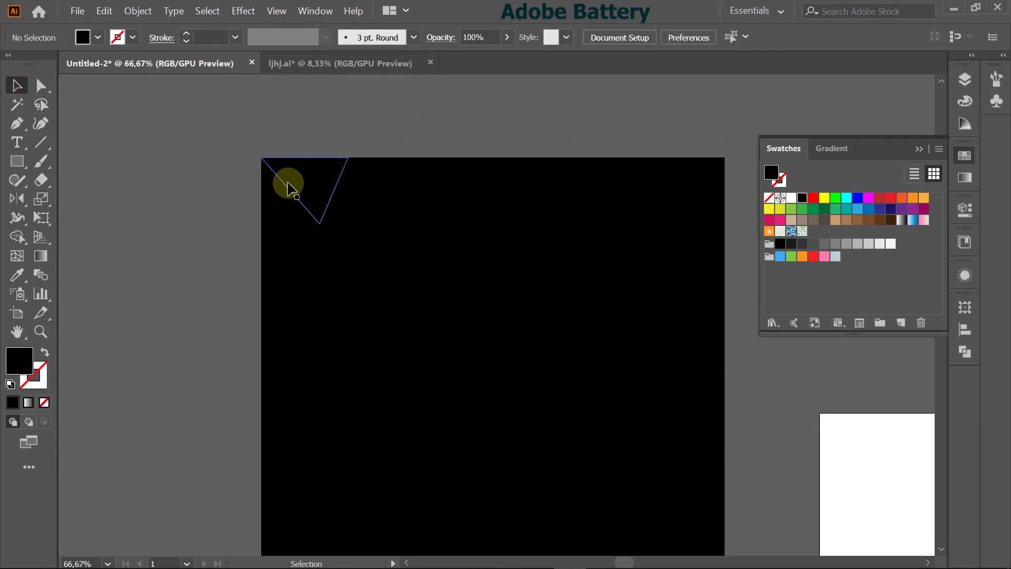
left_click(288, 186)
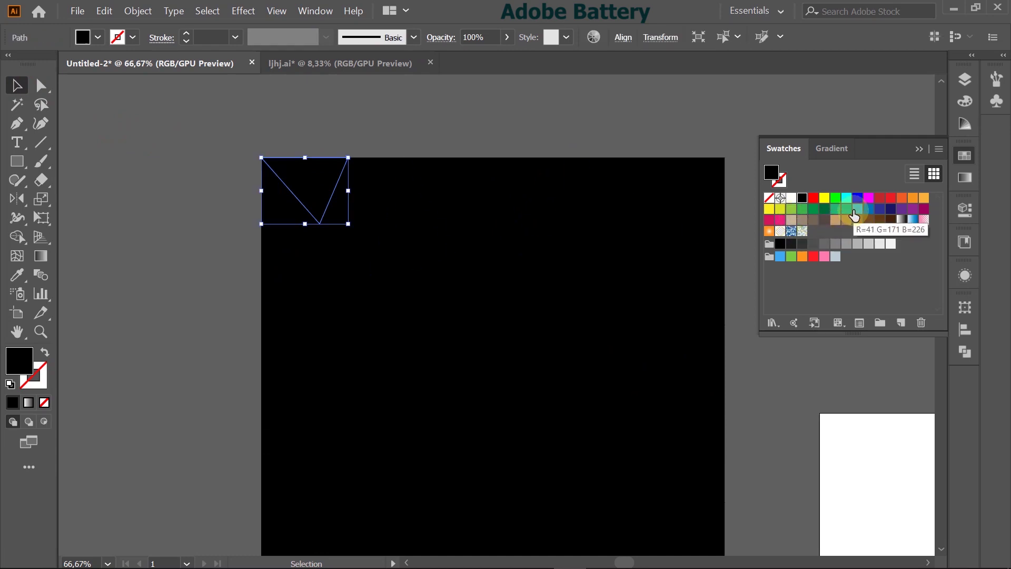
left_click(847, 198)
- Fill the uppermost triangle on the square's left edge with a pale cyan tint from the Color Guide
left_click(290, 216)
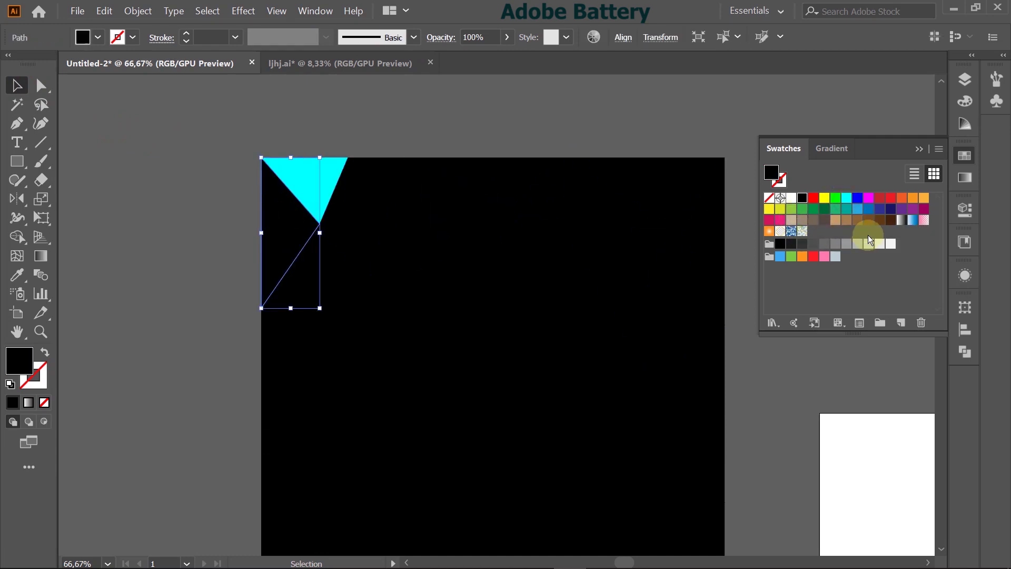
left_click(856, 210)
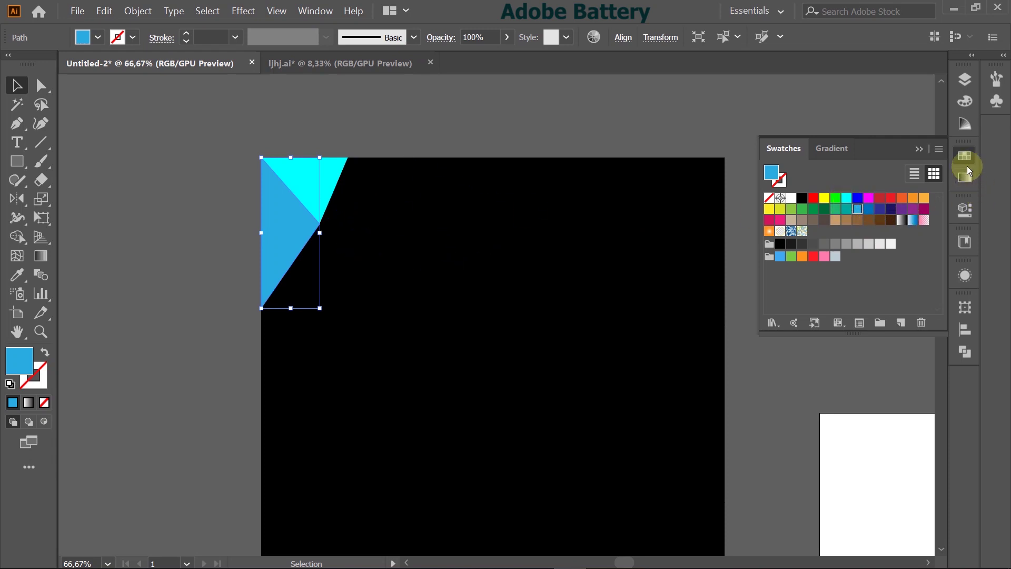
left_click(847, 198)
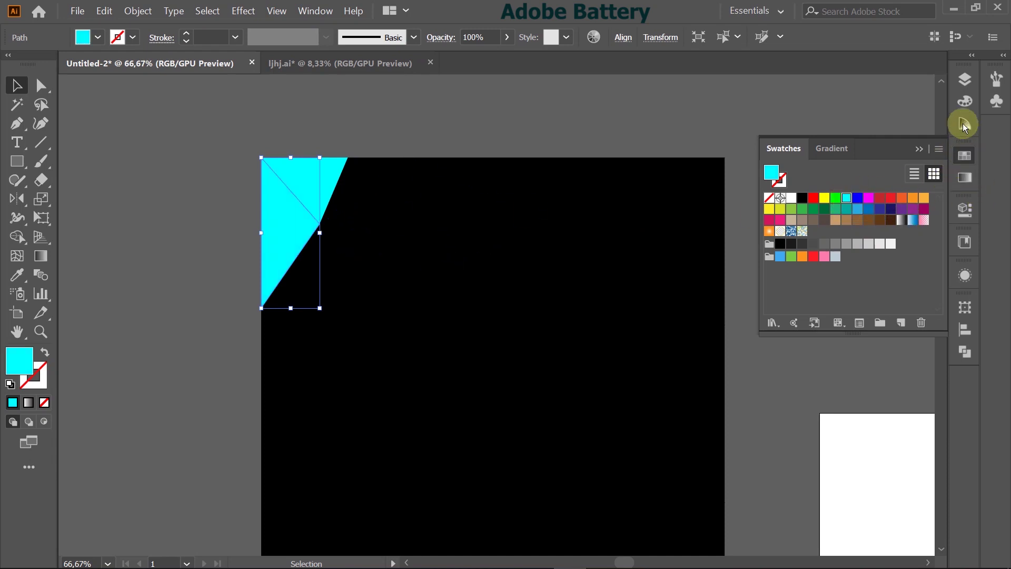
left_click(965, 125)
left_click(834, 138)
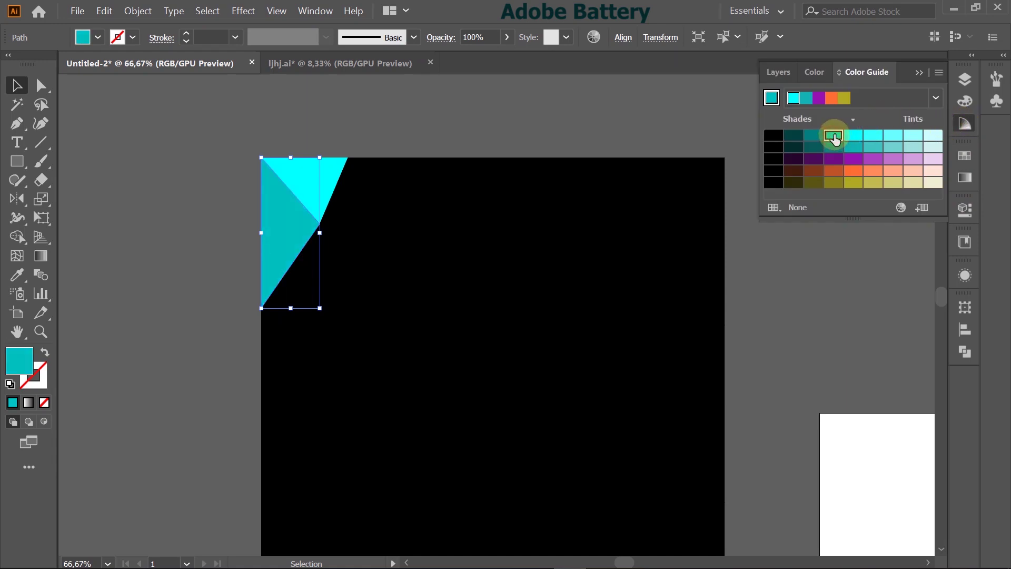
left_click(873, 136)
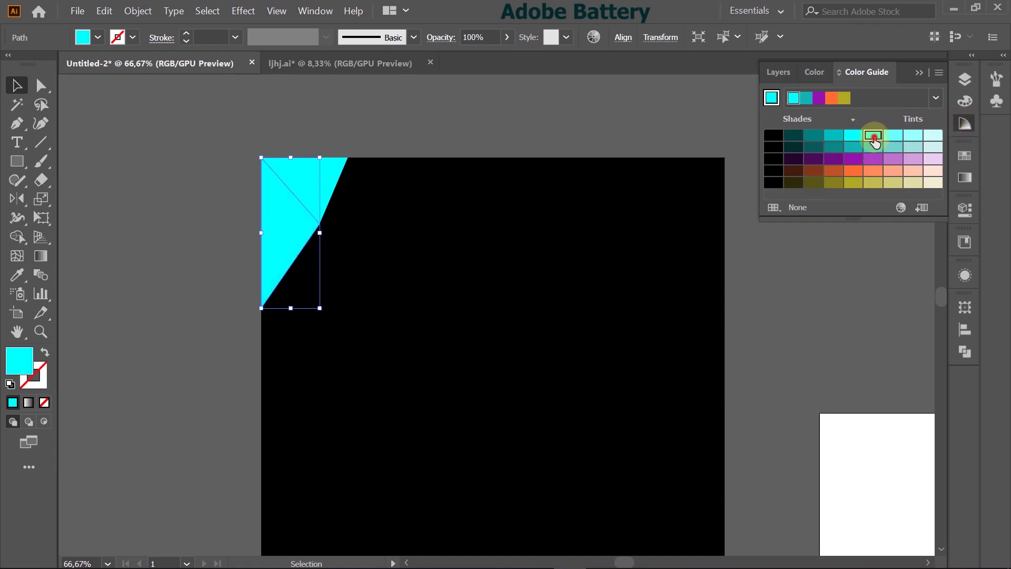
left_click(921, 138)
- Fill the two black triangles right of the cyan one, the lower with teal and the upper with a lighter teal tint
left_click(366, 227)
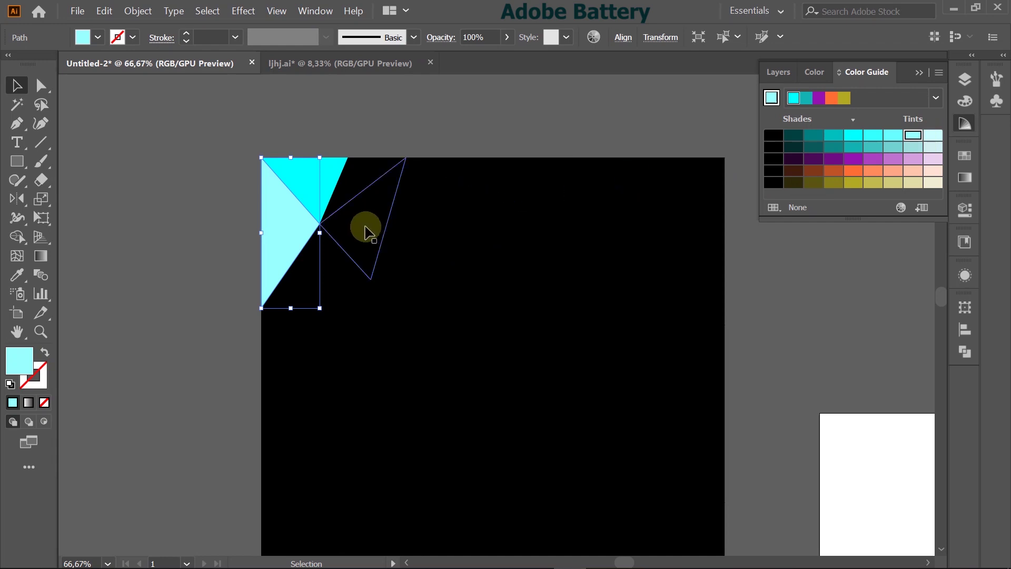
left_click(854, 147)
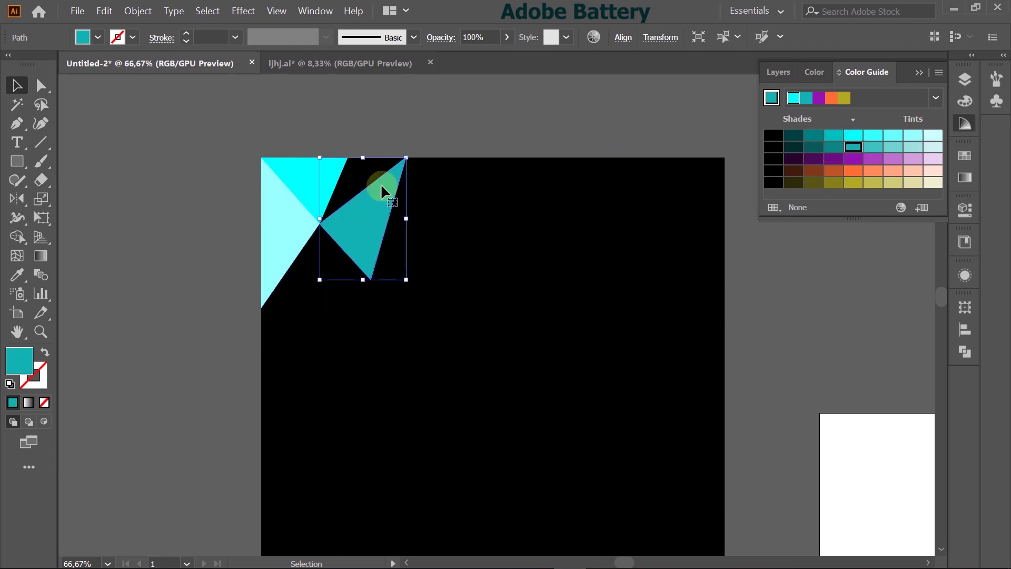
left_click(355, 181)
left_click(873, 148)
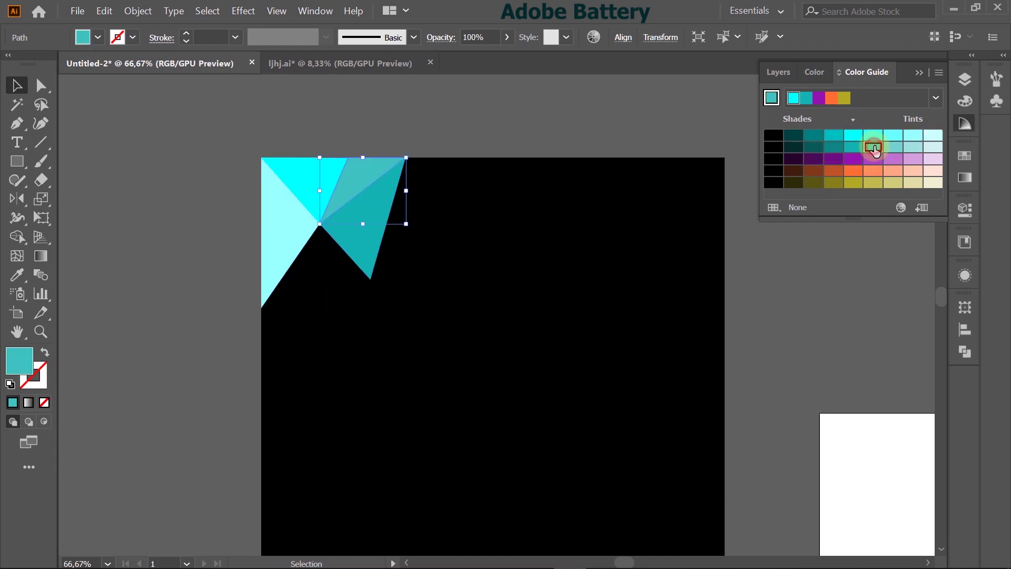
- Fill the three triangles below the colored group with light, palest and pale teal tints, using the palest on the left edge
left_click(329, 270)
left_click(893, 147)
left_click_drag(406, 311, 282, 341)
left_click(934, 147)
left_click(326, 337)
left_click(893, 147)
left_click(914, 147)
- Fill the black triangle right of the pale teal one with a light teal tint
left_click(386, 330)
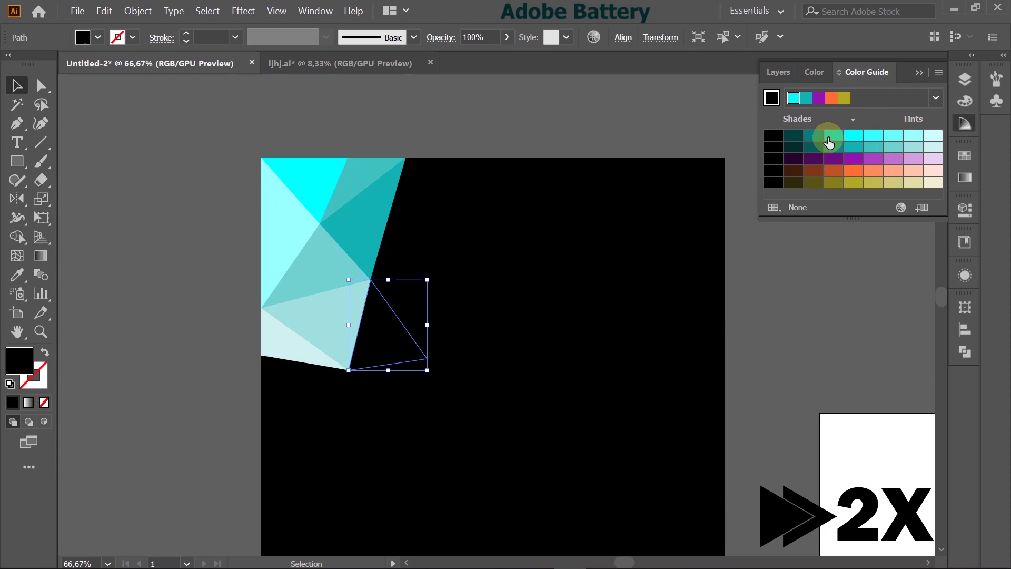
left_click(829, 138)
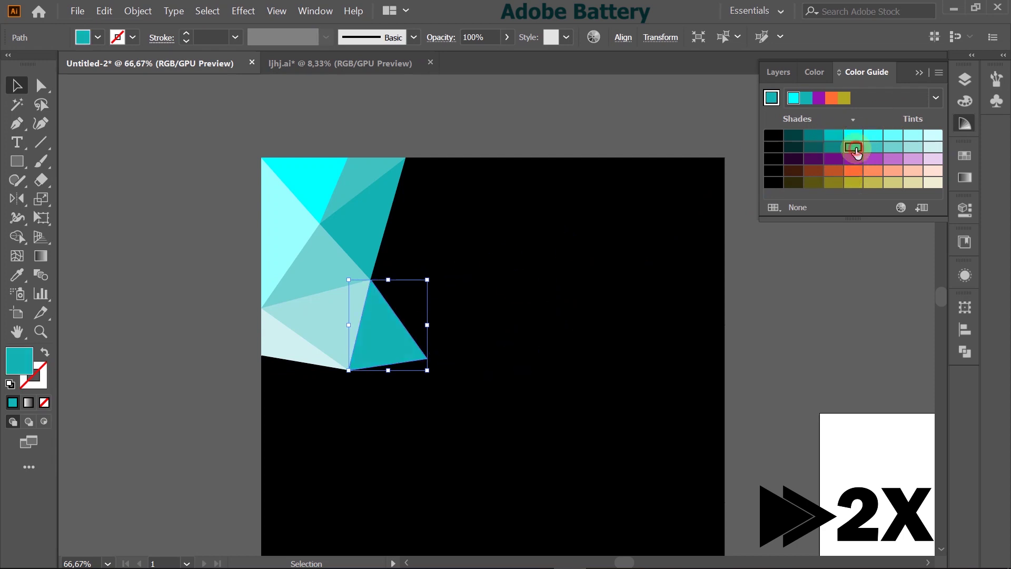
left_click(885, 149)
- Fill the long, downward-pointing black triangle below the light teal one with a medium teal tint
left_click(396, 387)
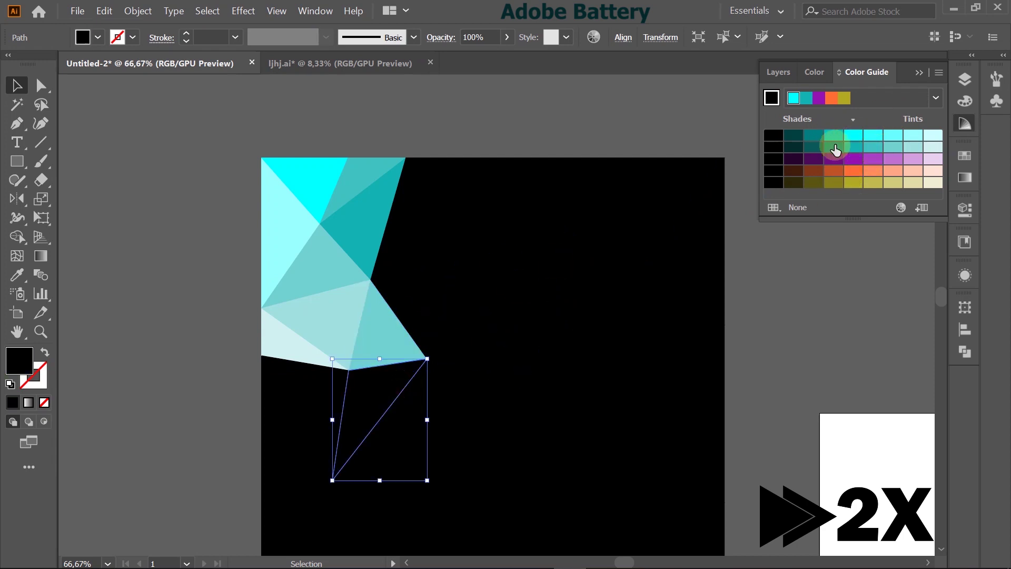
left_click(855, 148)
left_click(874, 147)
left_click(894, 147)
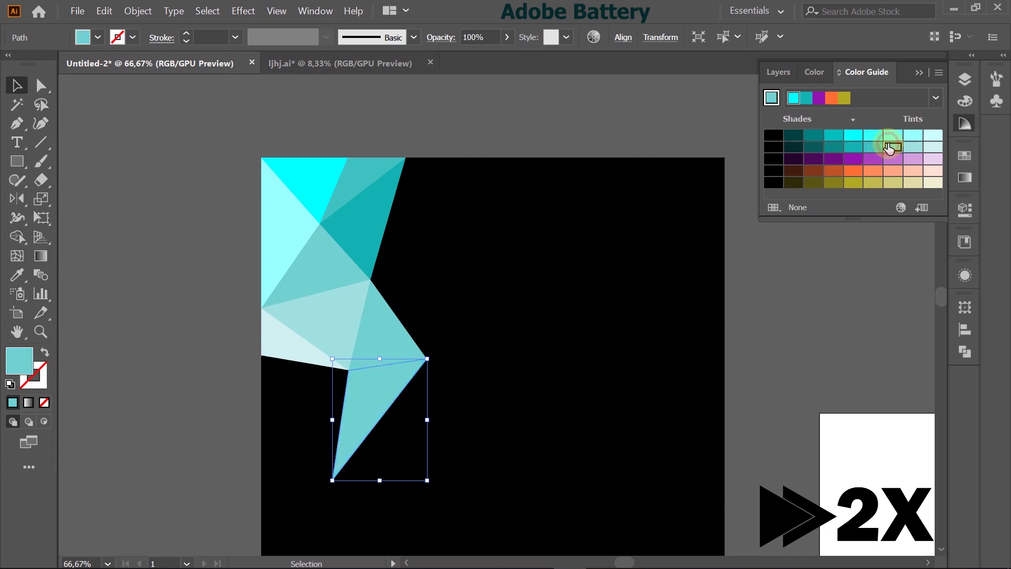
scroll(327, 395, "down", 1)
left_click(324, 393)
left_click(402, 365)
left_click(854, 147)
- Fill the two black triangles between the medium teal one and the left edge, the lower pale cyan and the upper palest cyan
left_click(311, 395)
left_click(895, 132)
left_click(337, 340)
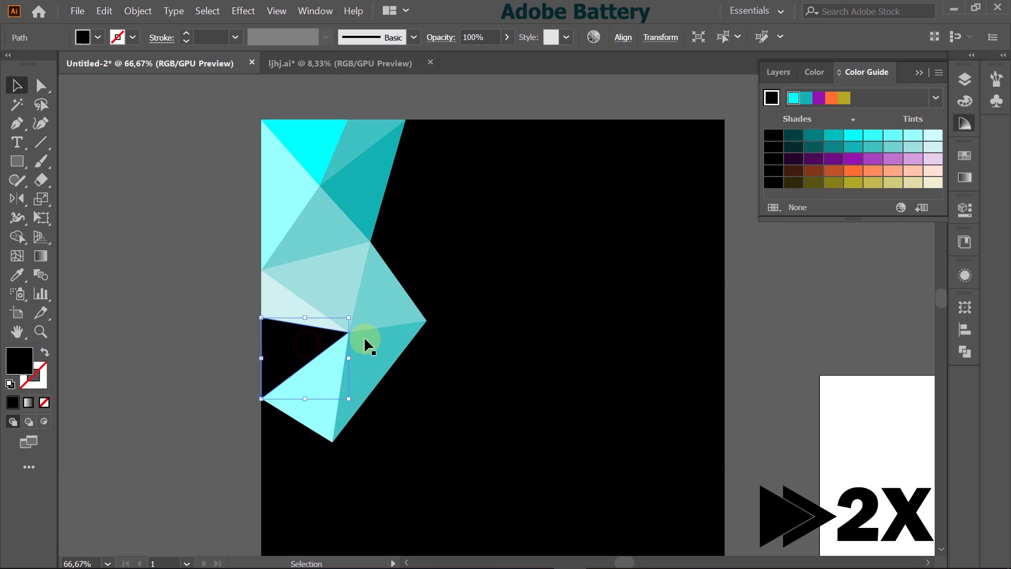
left_click(933, 134)
- Fill the next black triangle down the left edge with pale teal and its lower-right neighbor with light teal
left_click(289, 431)
left_click(930, 148)
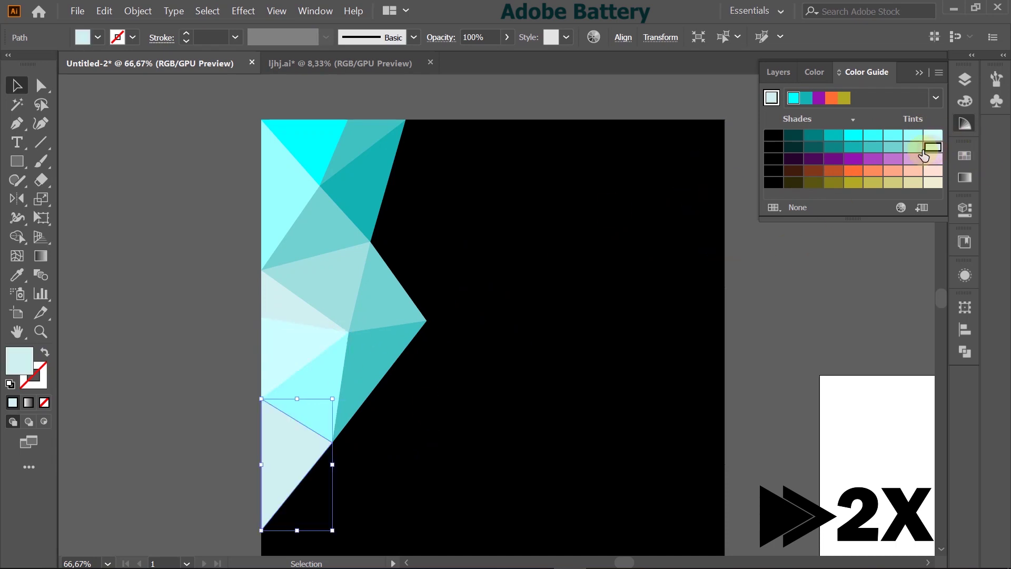
left_click(913, 148)
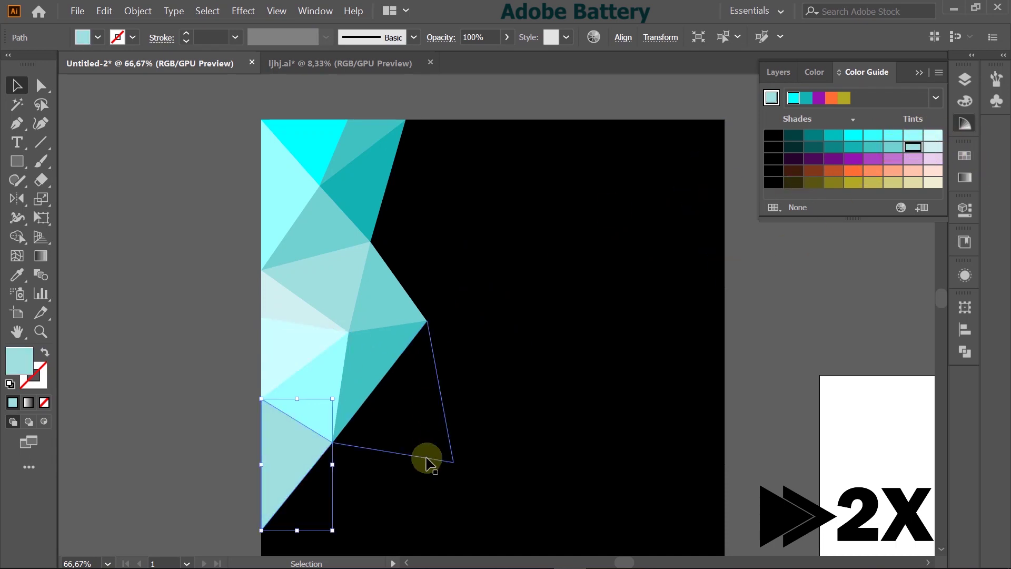
scroll(429, 460, "down", 1)
left_click(337, 445)
left_click(893, 147)
- Fill the two black triangles at the square's lower-left corner, the upper with medium teal and the bottom-edge one with teal
left_click(314, 493)
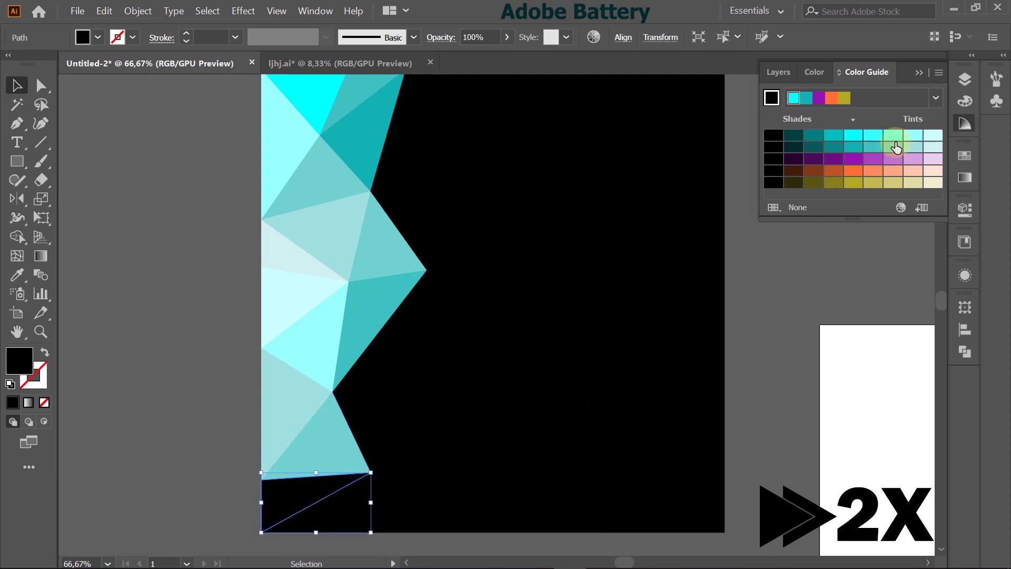
left_click(893, 147)
left_click(873, 147)
left_click(354, 508)
left_click(874, 148)
- Fill the three black triangles right of the lower-left group, using dark teal for the outermost and medium teal for the other two
left_click(402, 413)
left_click(853, 147)
left_click(467, 463)
left_click(834, 147)
left_click(443, 482)
left_click(857, 149)
left_click(873, 146)
left_click(416, 424)
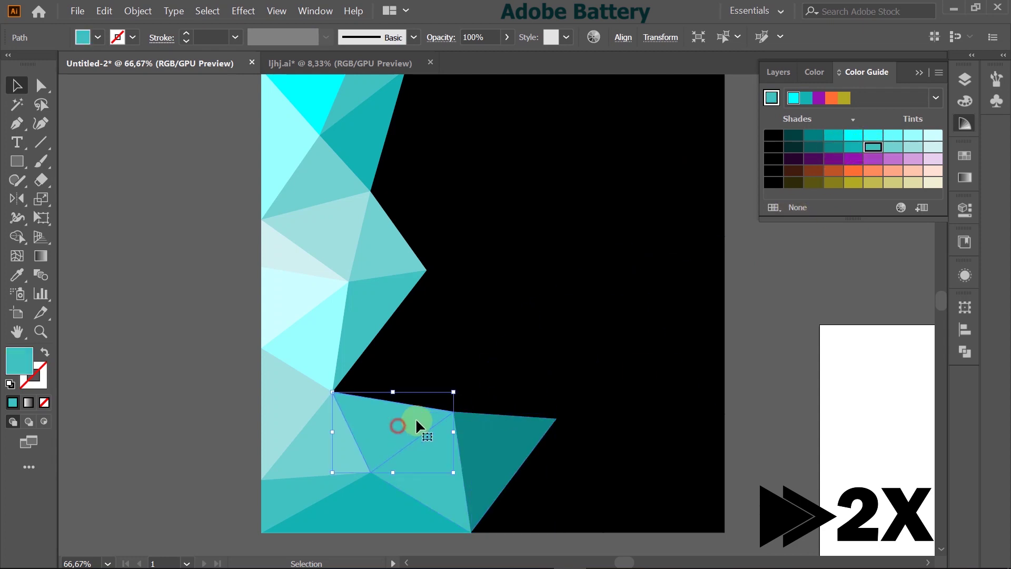
left_click(515, 420)
- Lighten three neighboring triangles in the lower-left group to light, pale and palest teal, getting paler toward the left edge
left_click(376, 433)
left_click(893, 148)
left_click(323, 446)
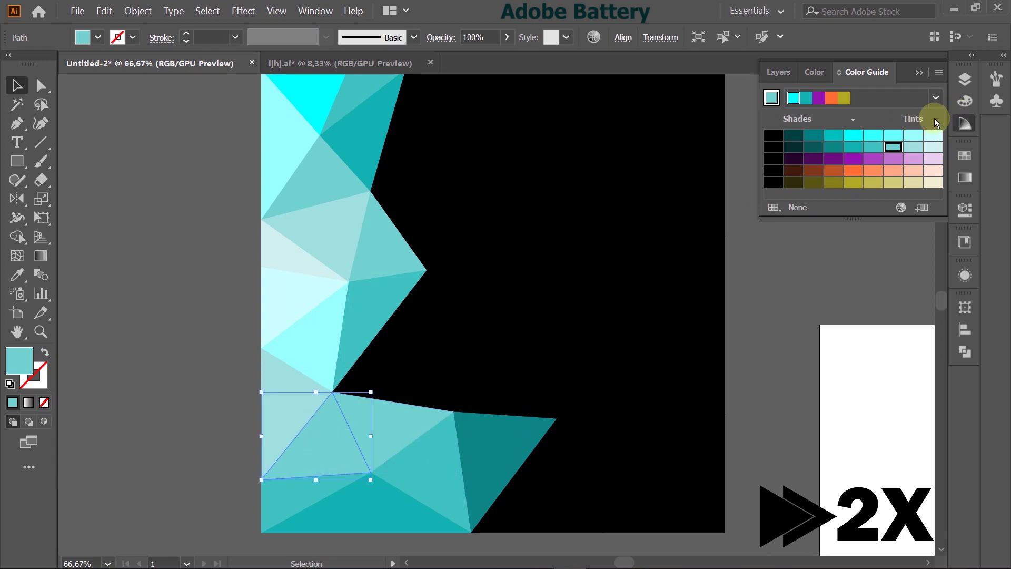
left_click(913, 148)
left_click(934, 148)
- Fill the large black triangle between the middle and lower colored groups with teal
left_click(416, 366)
left_click(865, 138)
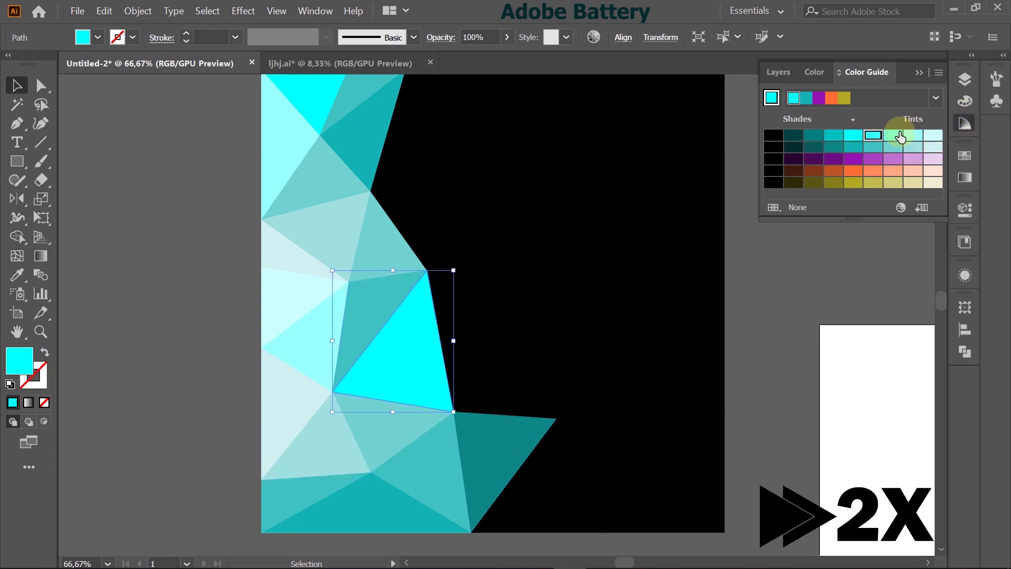
left_click(834, 138)
- Fill three black triangles near the square's top edge with darker cyan, bright cyan and a lighter cyan tint, from left to right
left_click(492, 330)
scroll(576, 267, "up", 5)
left_click(430, 256)
left_click(834, 136)
left_click(553, 248)
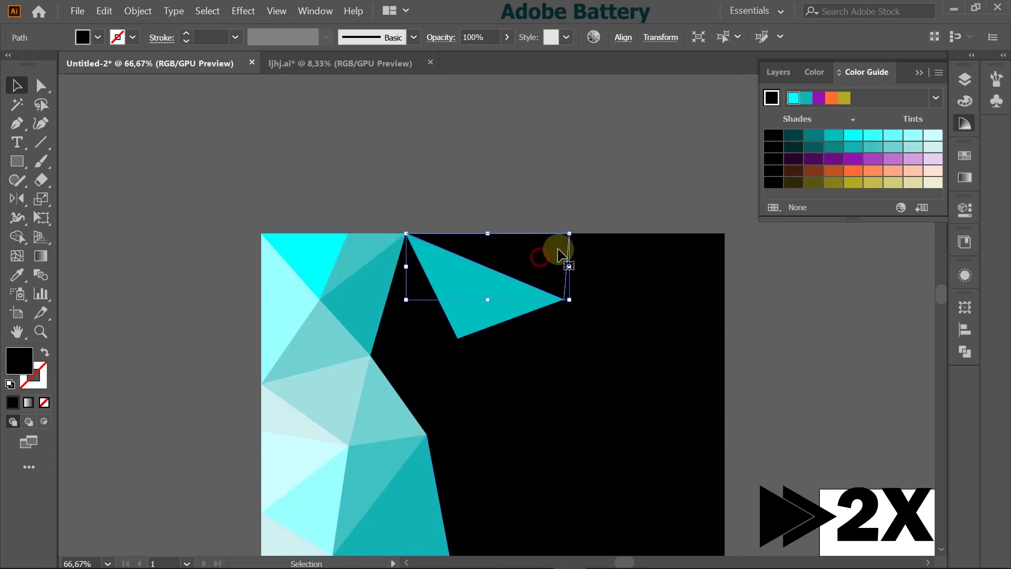
left_click(851, 136)
left_click(591, 265)
left_click(870, 138)
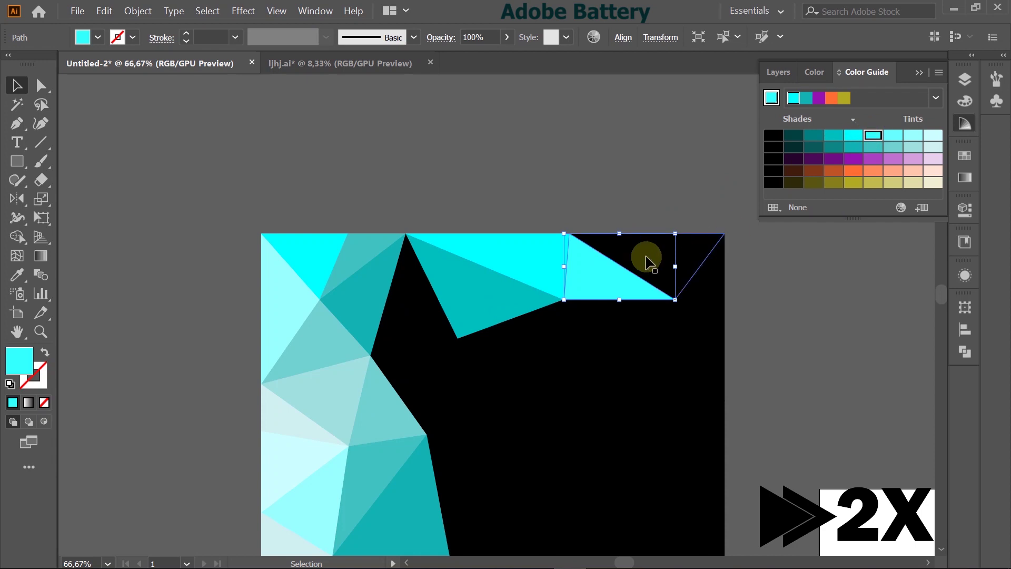
- Fill the black triangle along the square's top edge near the upper-right corner with pale cyan, and lighten the adjoining cyan triangle below it
left_click(659, 253)
left_click(897, 138)
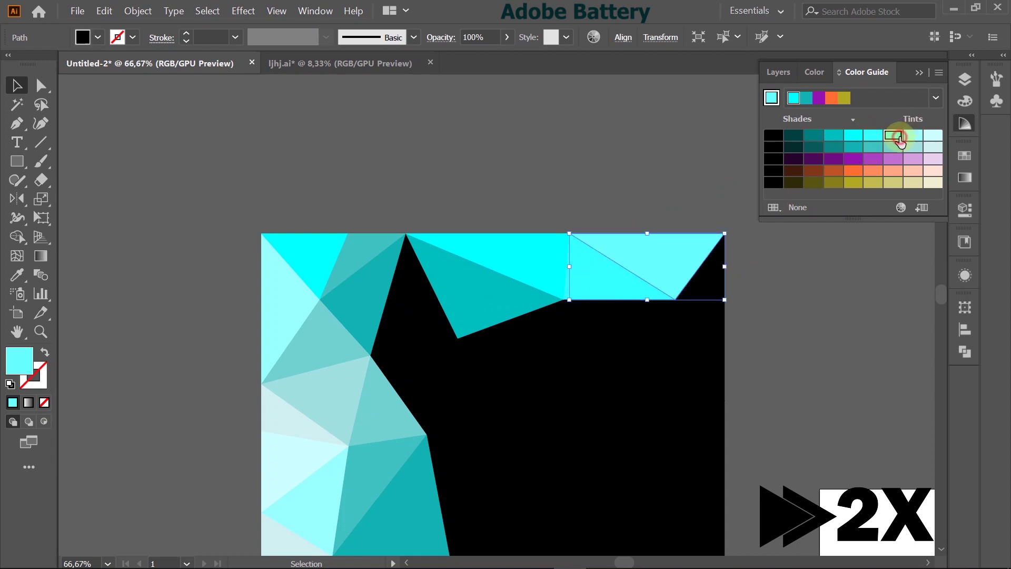
left_click(876, 148)
left_click(893, 138)
left_click(871, 136)
left_click(853, 136)
left_click(834, 137)
left_click(926, 135)
left_click(912, 138)
left_click(893, 136)
left_click(743, 216)
left_click(671, 252)
left_click(913, 136)
- Fill the black triangle along the square's upper right edge with bright cyan after trying other teal and cyan shades
left_click(743, 258)
left_click(699, 288)
left_click(894, 147)
left_click(851, 136)
left_click(827, 136)
left_click(834, 147)
left_click(854, 136)
- Fill the black triangle beside the bright cyan right-edge one with darker cyan and its inner neighbor with soft medium teal
left_click(668, 342)
left_click(837, 138)
left_click(611, 348)
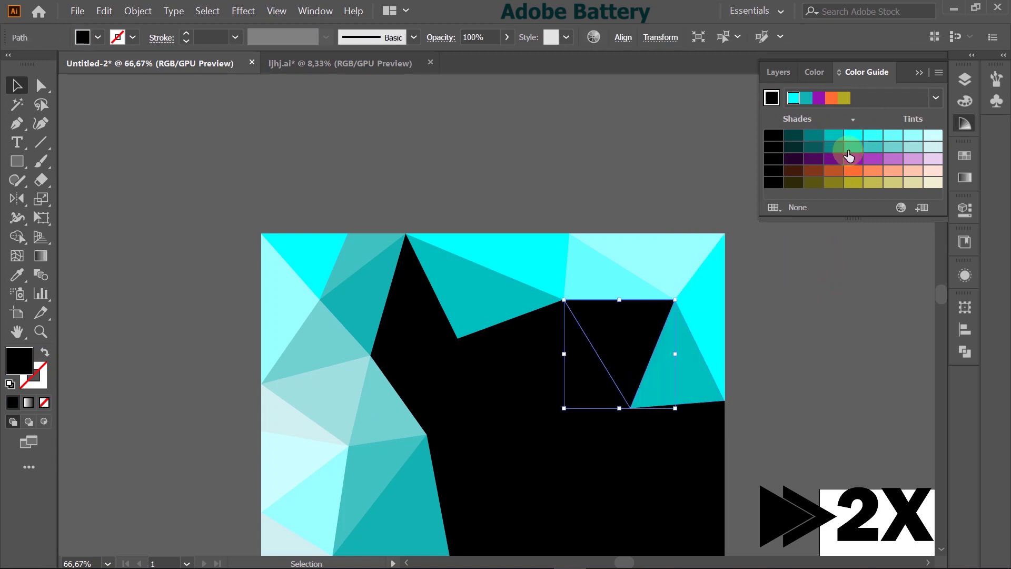
left_click(853, 147)
left_click(868, 150)
- Fill the two long black triangles meeting at the square's center, using dark teal for the left one and darker cyan for the right
left_click(543, 372)
left_click(854, 147)
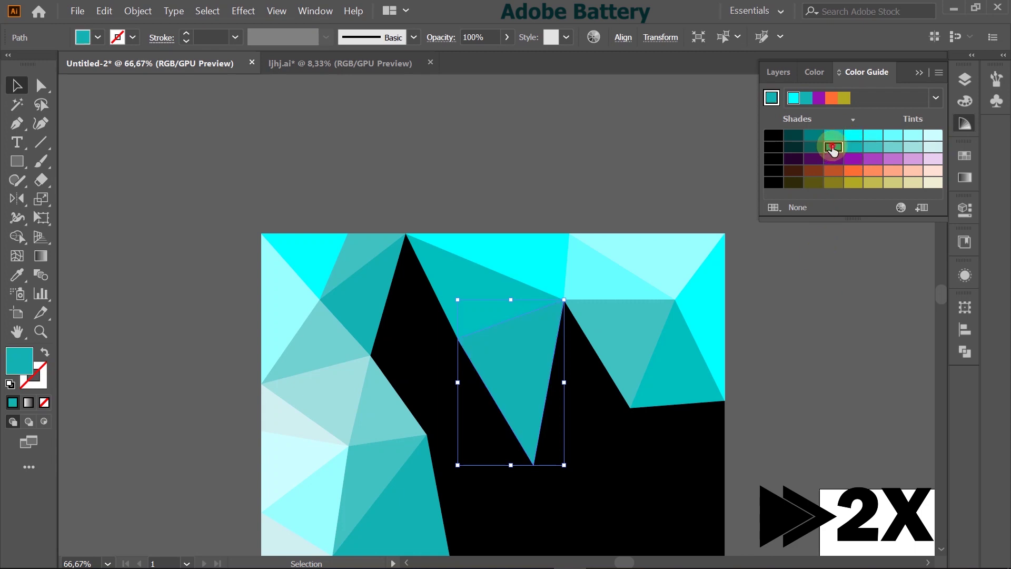
left_click(833, 149)
left_click(577, 379)
left_click(833, 147)
left_click(834, 137)
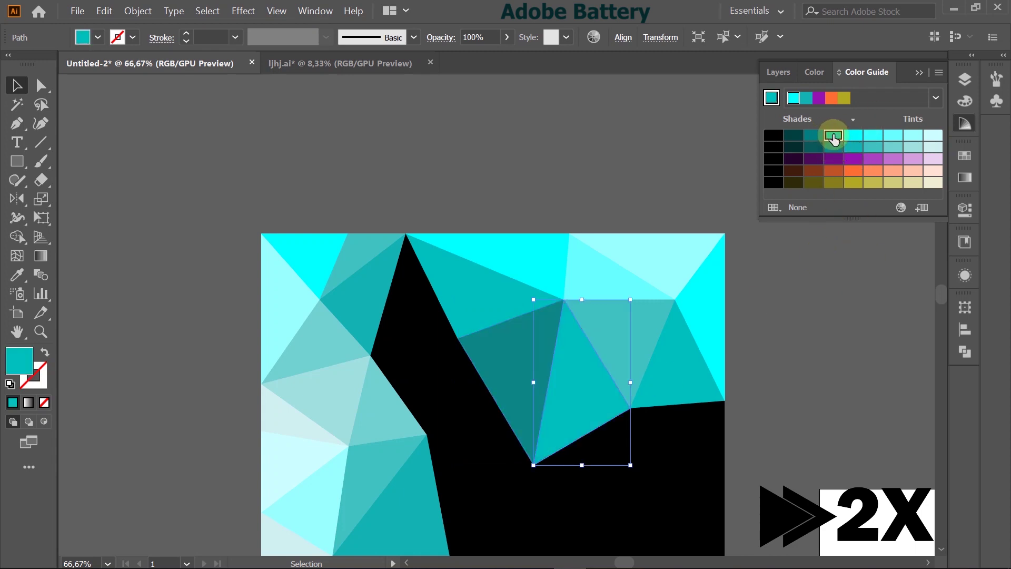
- Fill the black triangle left of the dark teal one with deep teal and the next one toward the left group with darker cyan
scroll(864, 266, "down", 3)
left_click(482, 330)
left_click(827, 137)
left_click(814, 136)
left_click(814, 146)
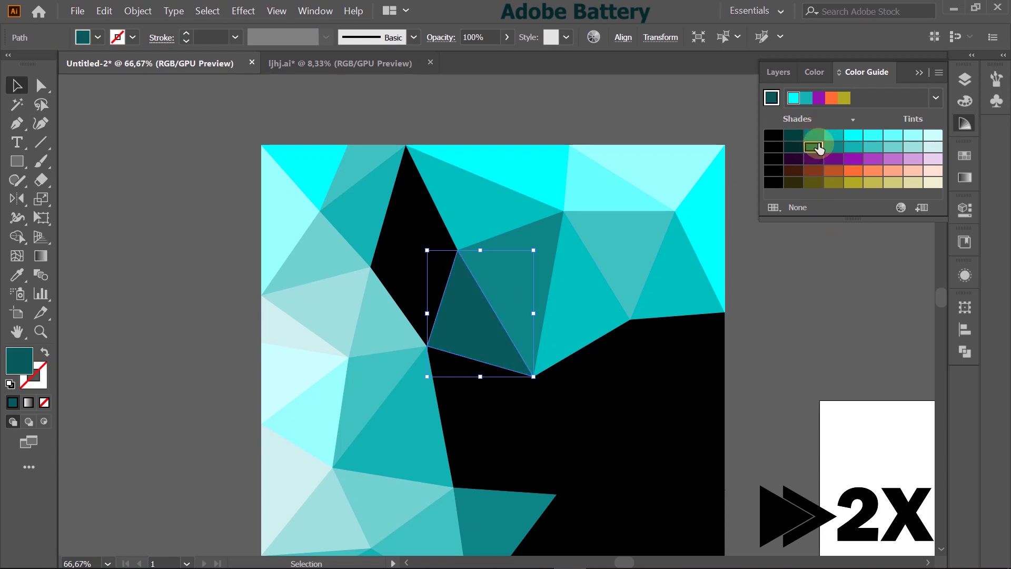
left_click(814, 136)
left_click(825, 264)
left_click(834, 135)
left_click(853, 135)
left_click(834, 136)
- Fill the narrow black triangle whose tip touches the top edge with light muted teal after trying brighter shades
left_click(395, 226)
left_click(853, 135)
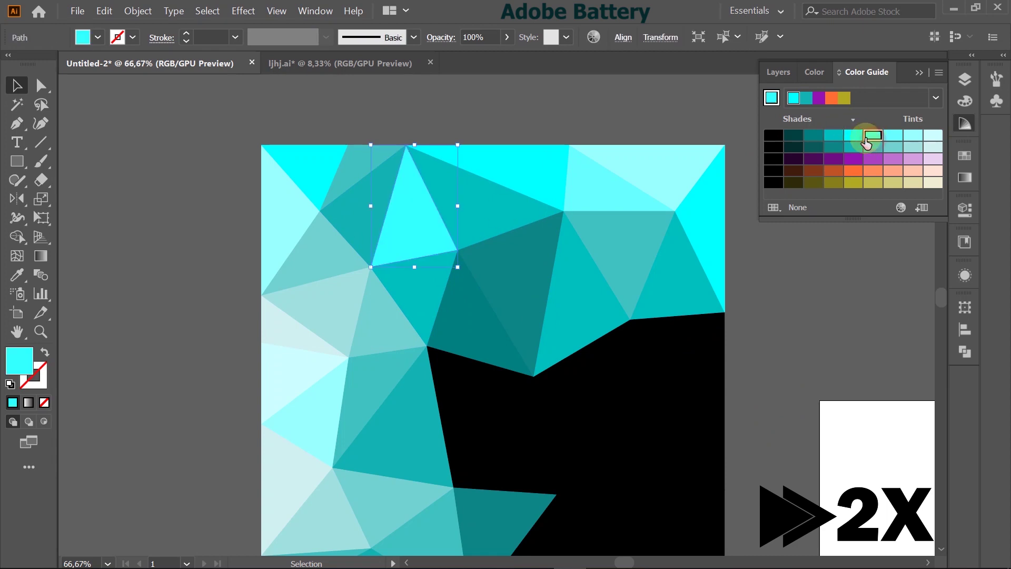
left_click(873, 147)
left_click(853, 147)
left_click(893, 147)
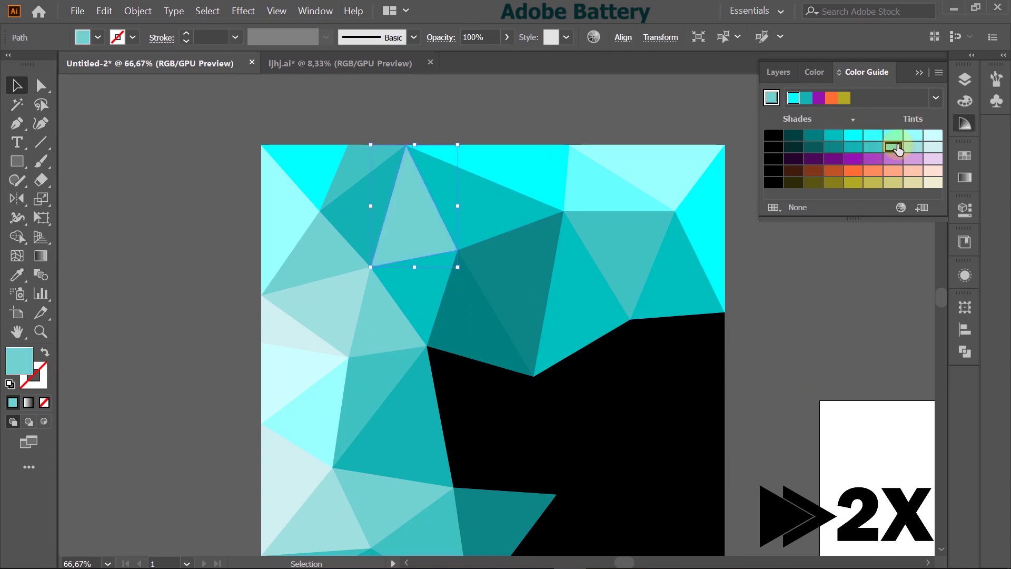
left_click(795, 305)
- Recolor the lower triangle of the pale pair near the top right corner with light muted teal after trying several tints
scroll(795, 305, "down", 2)
left_click(469, 336)
left_click(572, 145)
left_click(893, 135)
left_click(873, 135)
left_click(834, 135)
left_click(914, 136)
left_click(933, 136)
left_click(873, 136)
left_click(846, 255)
key("ctrl+z")
left_click(884, 146)
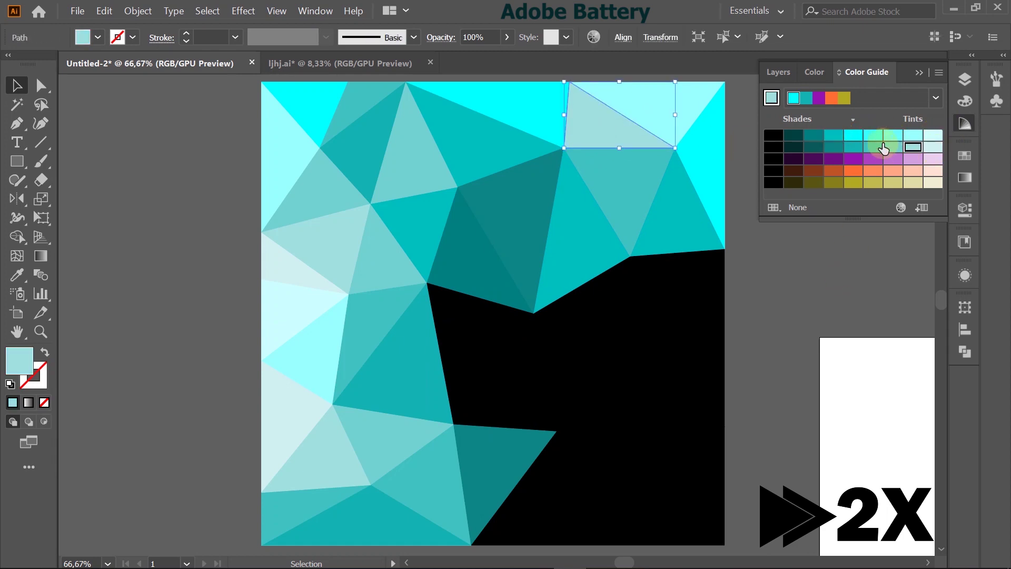
left_click(847, 287)
- Fill the two black triangles between the center and the lower-left group with dark teal on the left and a darker teal on the right
left_click(483, 335)
left_click(815, 136)
left_click(814, 146)
left_click(833, 147)
left_click(787, 330)
left_click(538, 356)
left_click(814, 147)
left_click(853, 276)
- Fill three black triangles from the center toward the right edge with deep teal, very dark teal and near-black teal
left_click(553, 359)
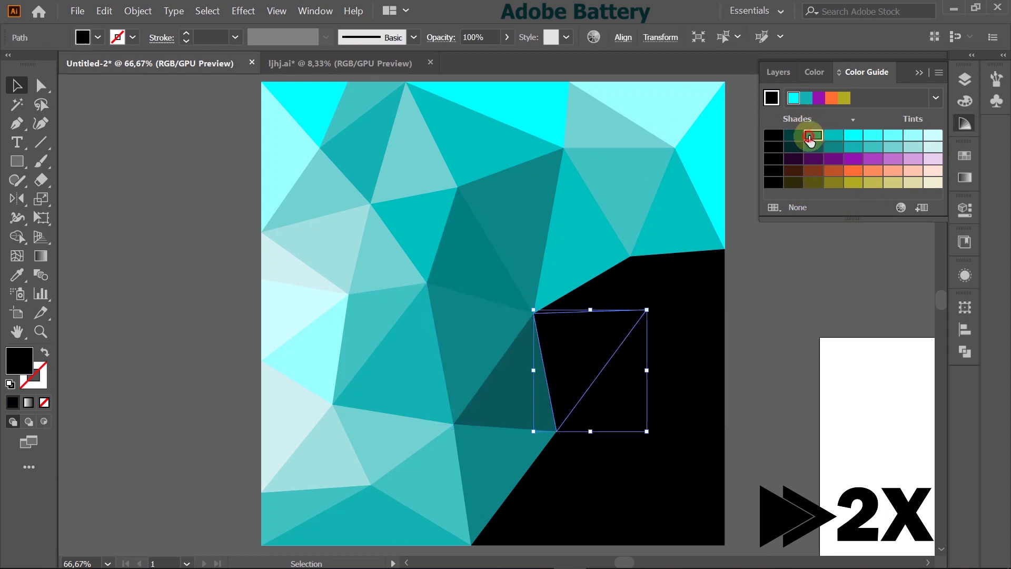
left_click(813, 136)
left_click(635, 285)
left_click(791, 141)
left_click(677, 282)
left_click(790, 144)
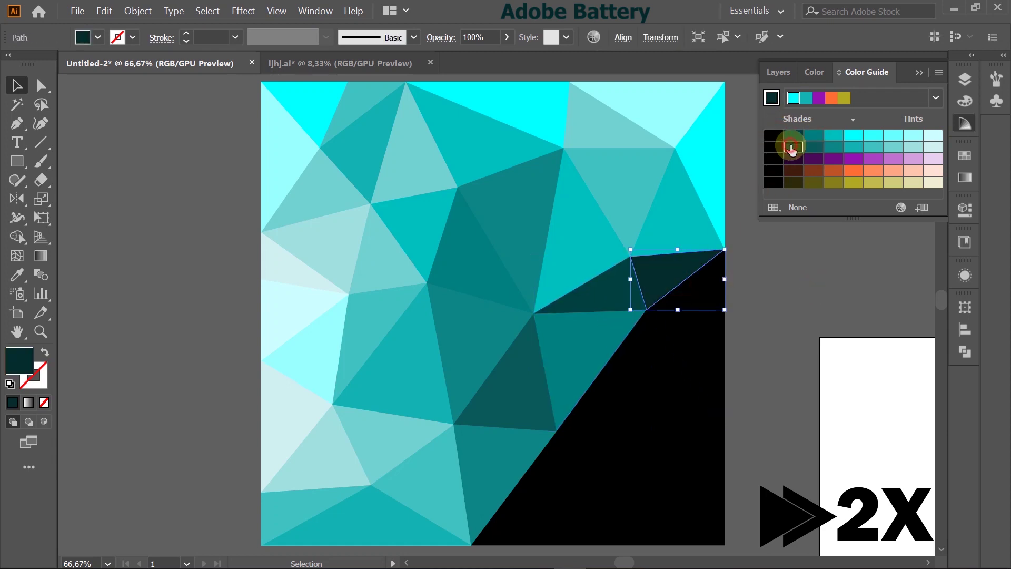
- Fill the black right-edge triangle below the near-black one with very dark muted teal, and recolor the triangle right of center to match
left_click(695, 311)
left_click(813, 144)
left_click(642, 376)
left_click(814, 147)
left_click(794, 147)
left_click(622, 387)
left_click(587, 349)
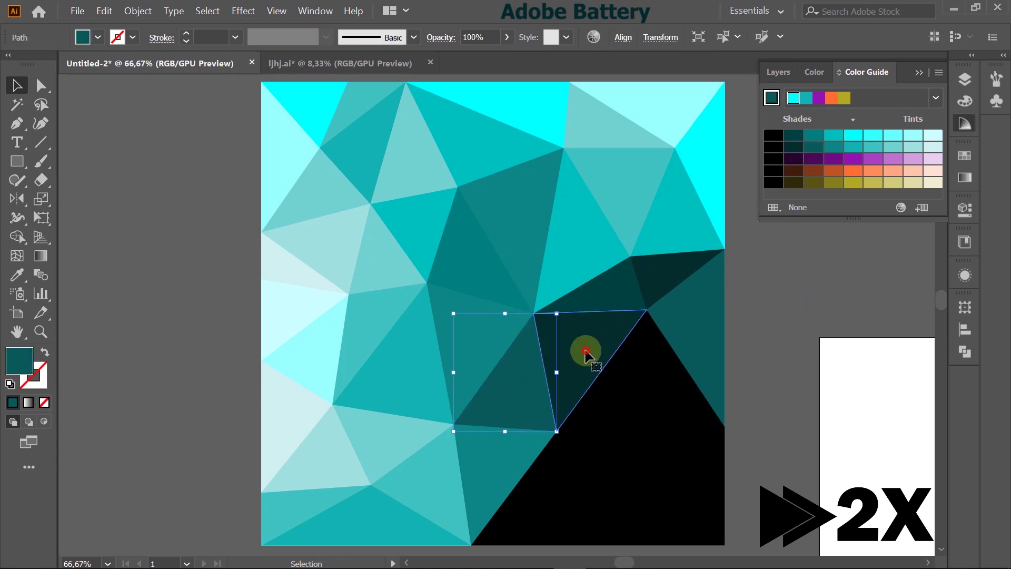
left_click(812, 147)
- Recolor the triangle just below and left of the square's center with very dark teal after trying lighter shades
left_click(526, 372)
left_click(832, 148)
left_click(831, 138)
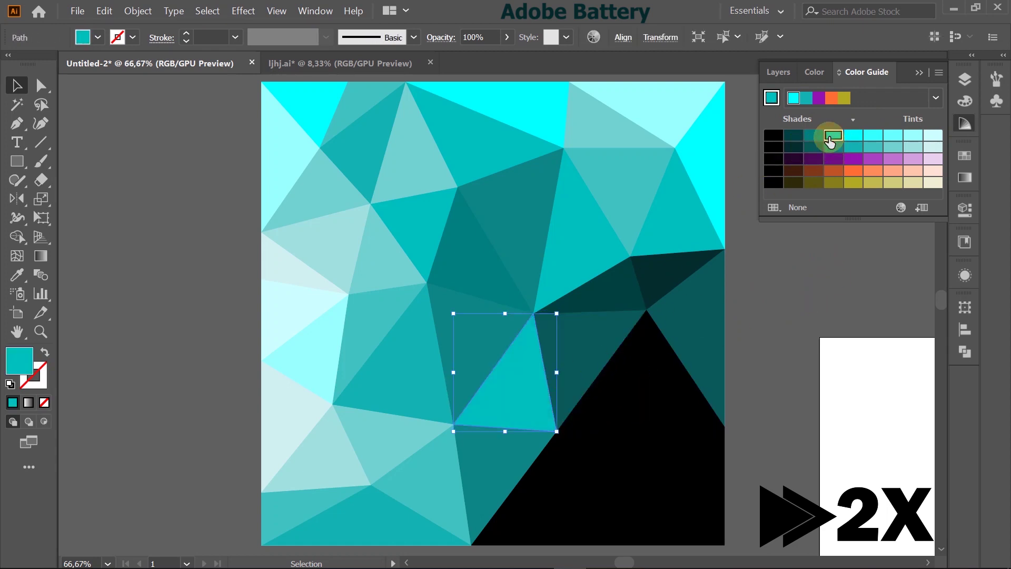
left_click(795, 136)
left_click(839, 268)
- Fill the large black triangle in the lower right part of the square with dark teal after trying nearby shades
scroll(840, 269, "down", 3)
left_click(666, 304)
left_click(834, 147)
left_click(797, 260)
left_click(667, 305)
left_click(813, 138)
left_click(832, 136)
left_click(834, 148)
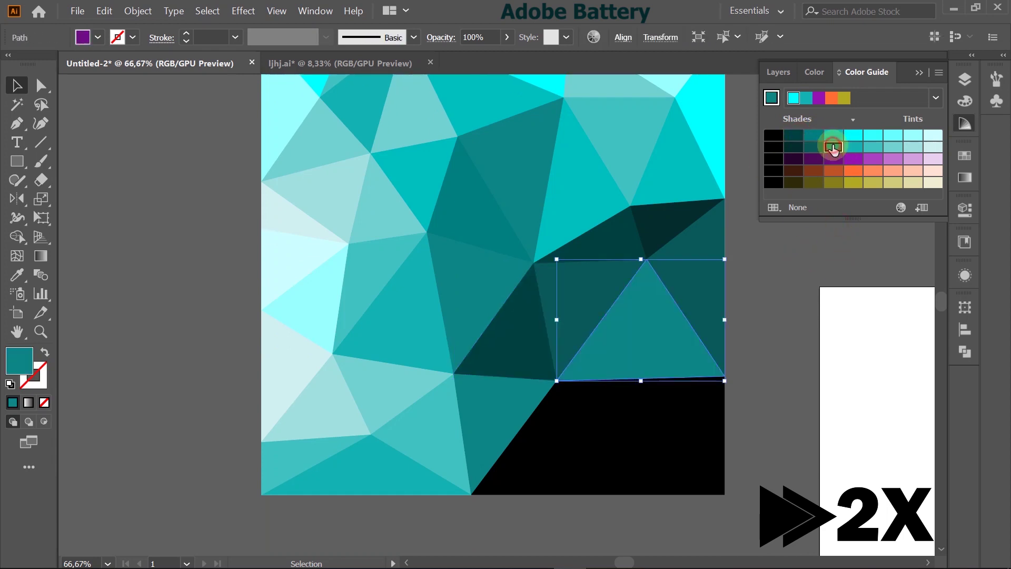
left_click(819, 236)
- Fill the two adjoining black triangles below the large dark teal one with medium teal
left_click(606, 438)
left_click(834, 147)
left_click(853, 135)
left_click(808, 283)
left_click(653, 392)
left_click(872, 147)
left_click(854, 147)
left_click(838, 148)
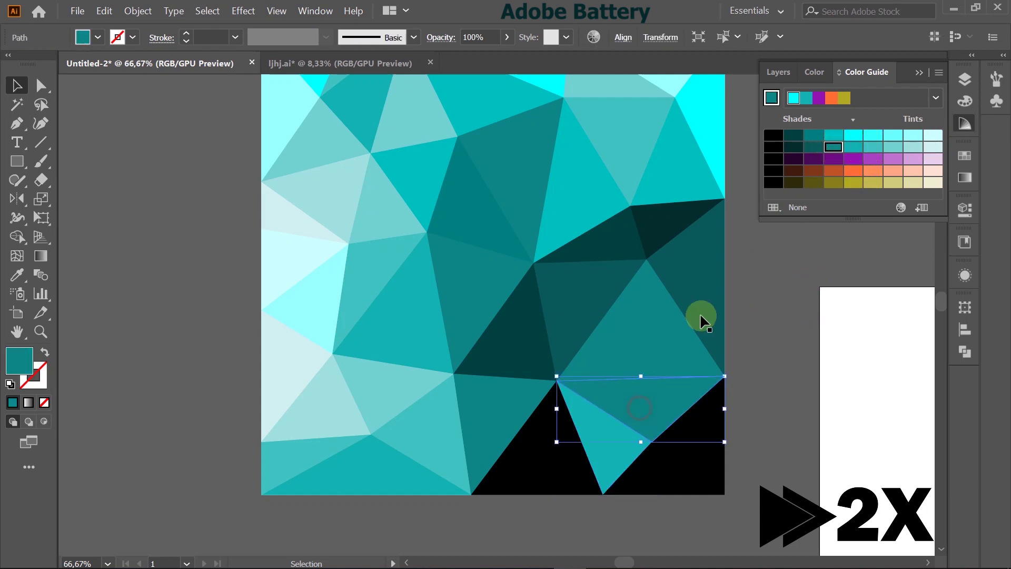
left_click(854, 147)
- Lighten the lower of those two triangles to soft teal and fill the black bottom-edge triangle beside it with medium teal
left_click(599, 436)
left_click(872, 148)
left_click(525, 456)
left_click(853, 147)
left_click(782, 339)
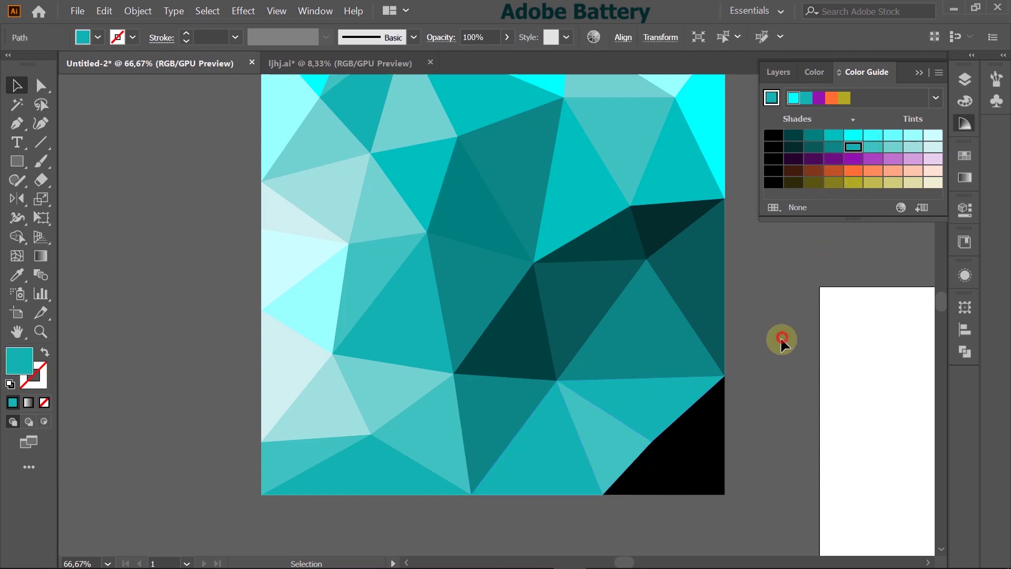
- Fill the last two black triangles in the bottom right corner, using light teal for the lower one and pale teal for the right-edge one
left_click(664, 470)
left_click(897, 149)
left_click(701, 424)
left_click(917, 149)
left_click(810, 267)
- Group all the mosaic triangles into one object and shift the group slightly to the right
scroll(807, 255, "down", 2)
scroll(804, 246, "right", 3)
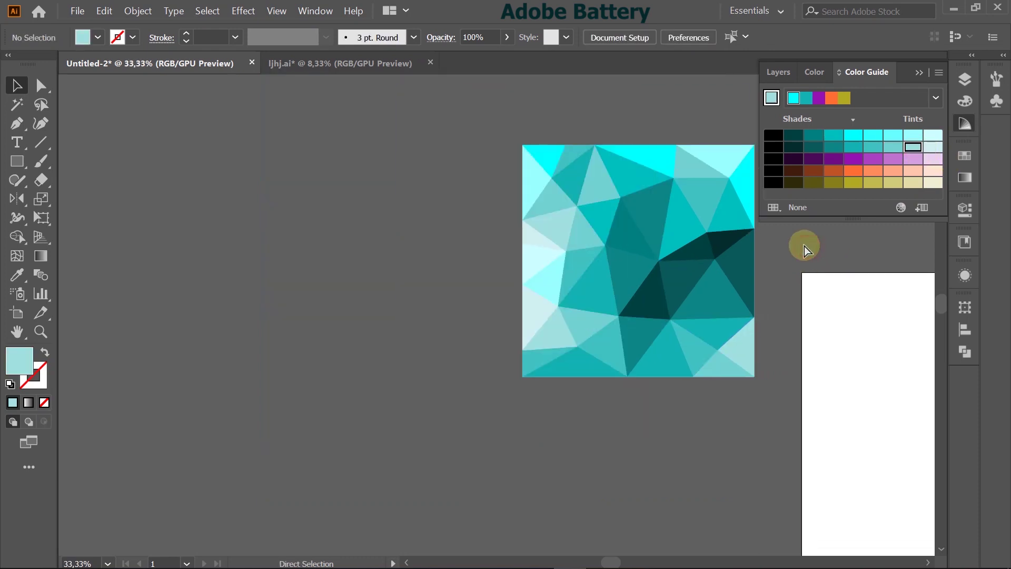
scroll(564, 252, "up", 1)
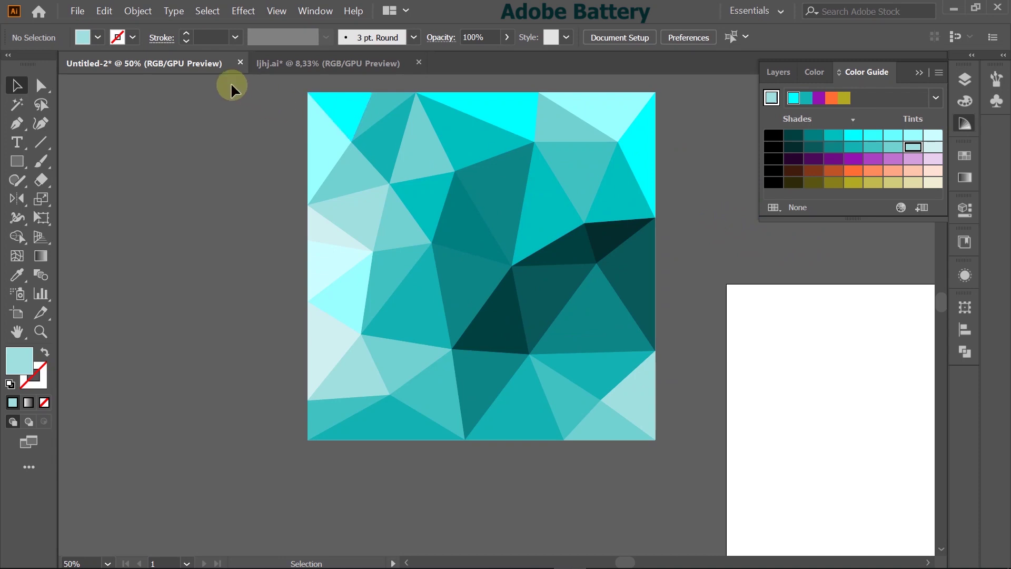
key("ctrl+a")
right_click(564, 297)
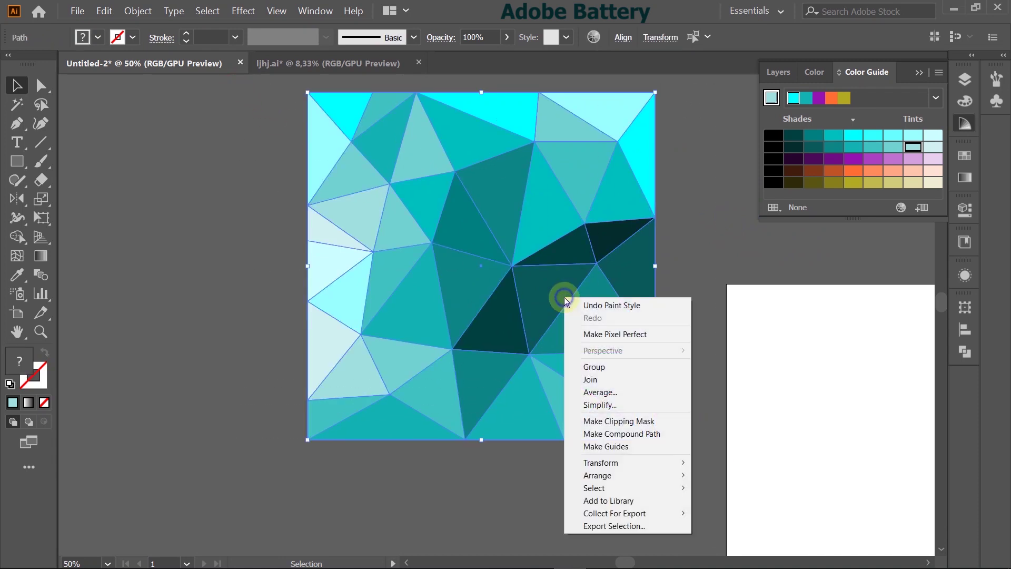
left_click(600, 366)
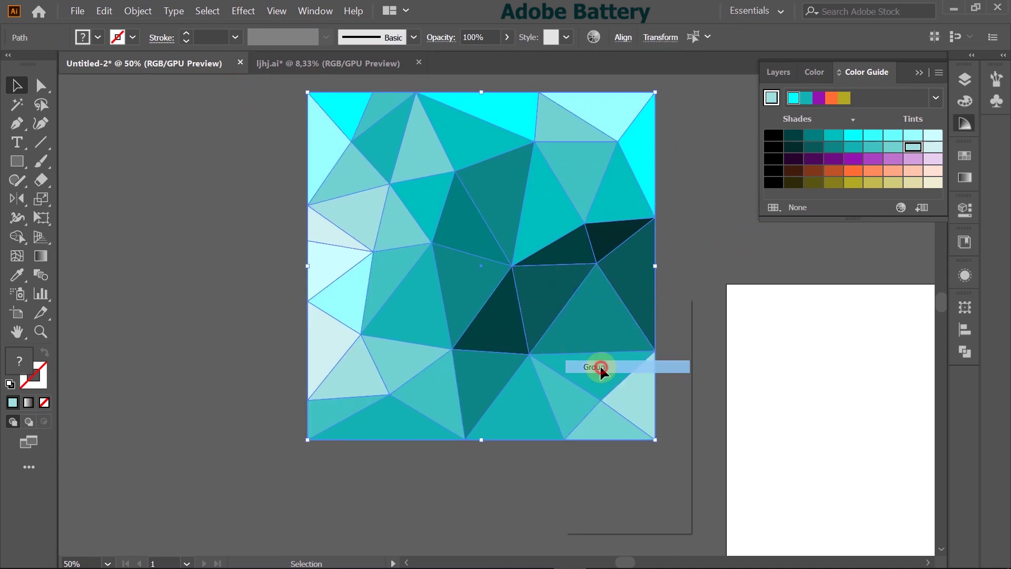
left_click(686, 244)
left_click_drag(460, 231, 466, 229)
left_click(720, 210)
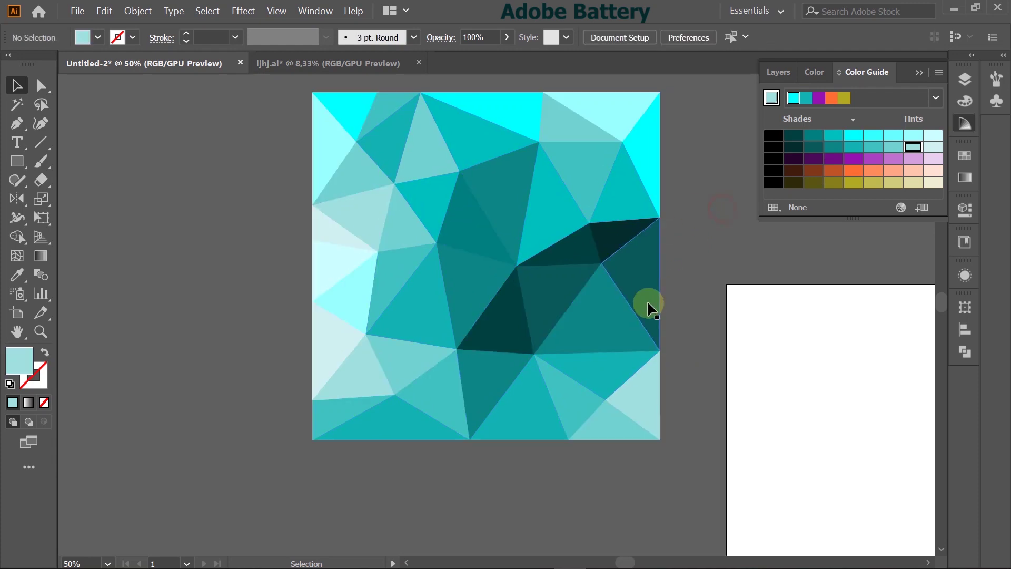
- Place a copy of the grouped mosaic to its left and rotate the copy 90° clockwise
scroll(648, 301, "up", 5)
scroll(737, 321, "up", 4)
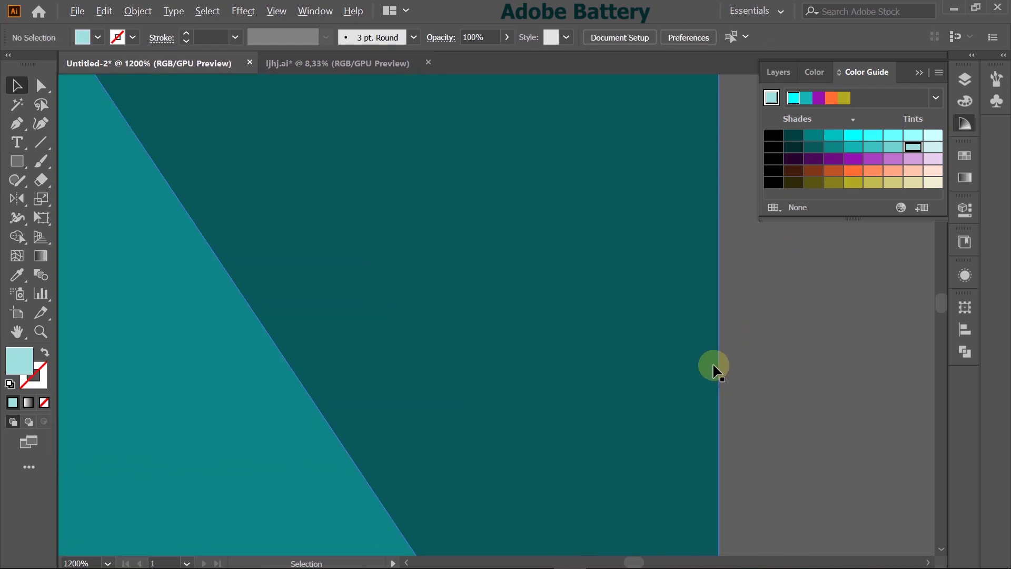
scroll(776, 305, "down", 11)
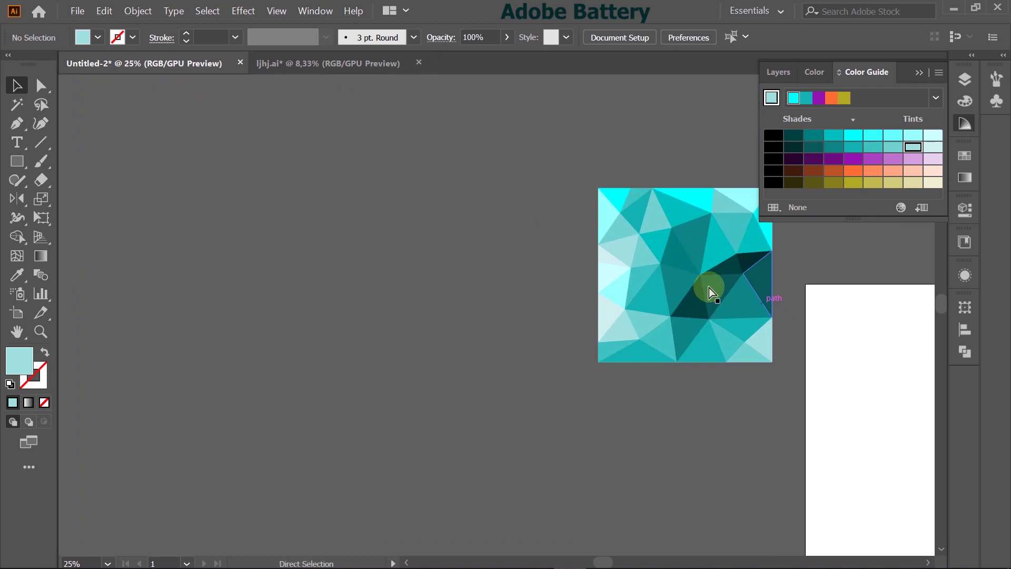
left_click(652, 247)
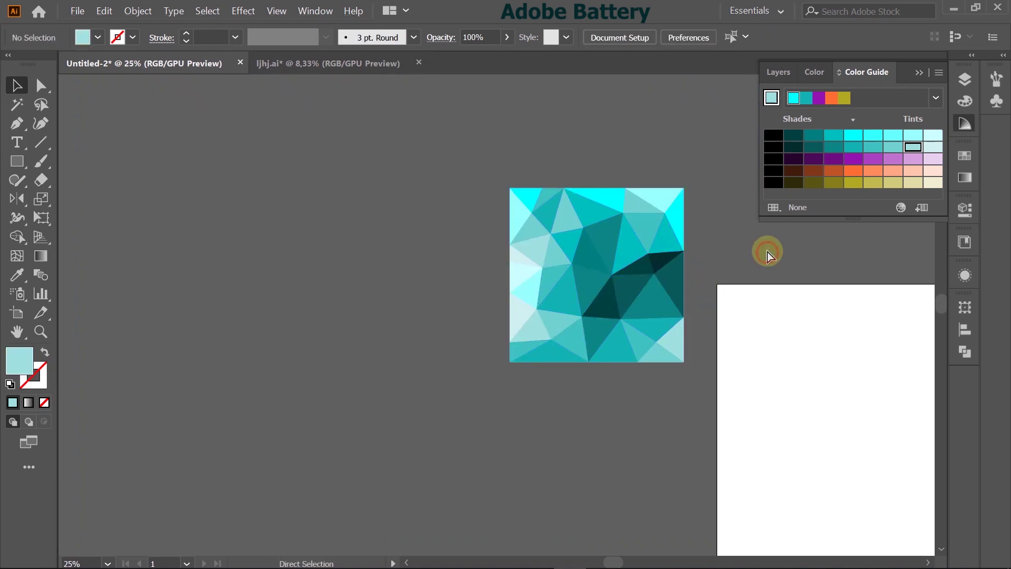
scroll(684, 247, "right", 2)
left_click_drag(560, 288, 351, 289)
left_click_drag(430, 272, 323, 369)
left_click(402, 395)
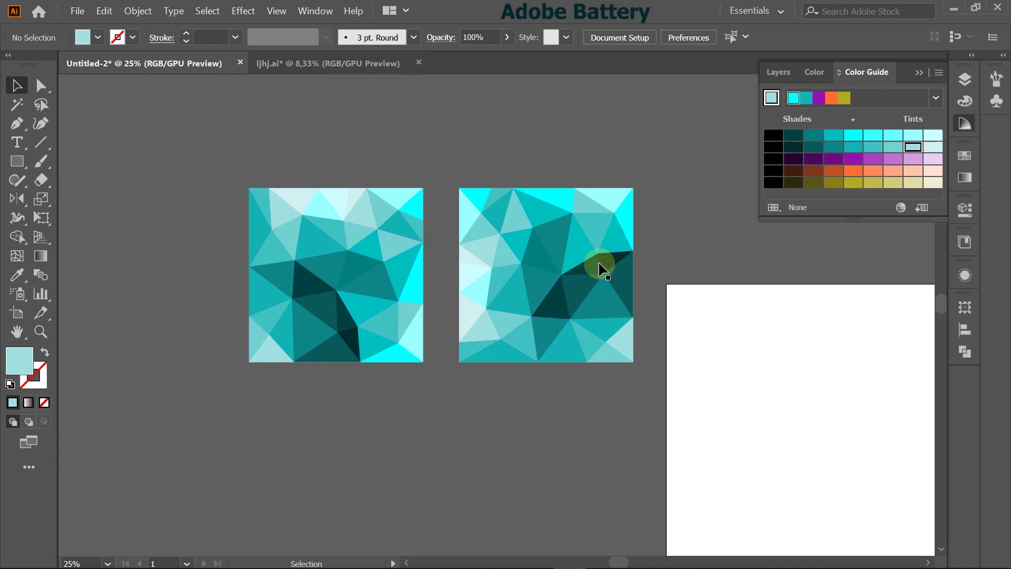
left_click(500, 233)
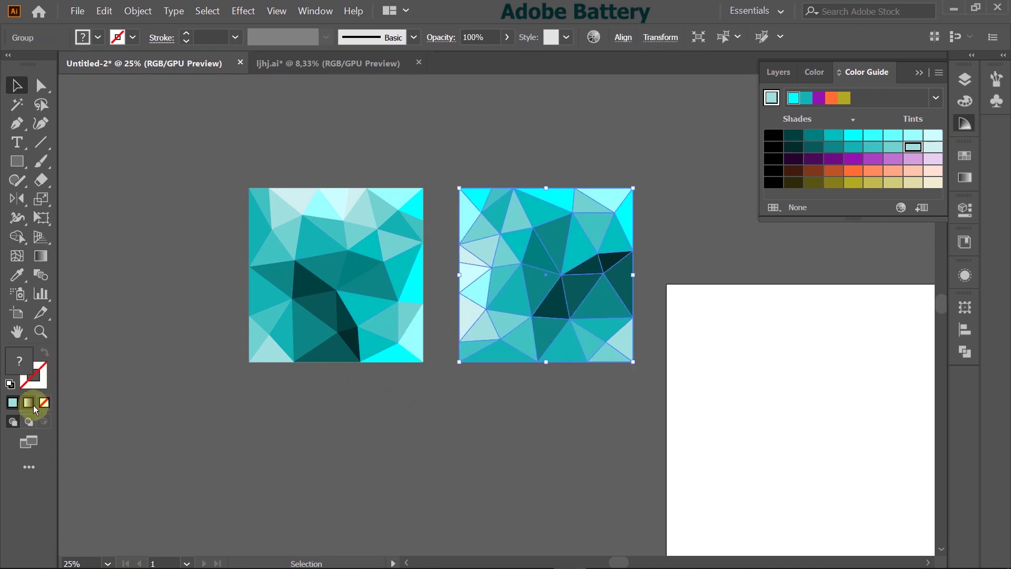
left_click(47, 388)
left_click(966, 279)
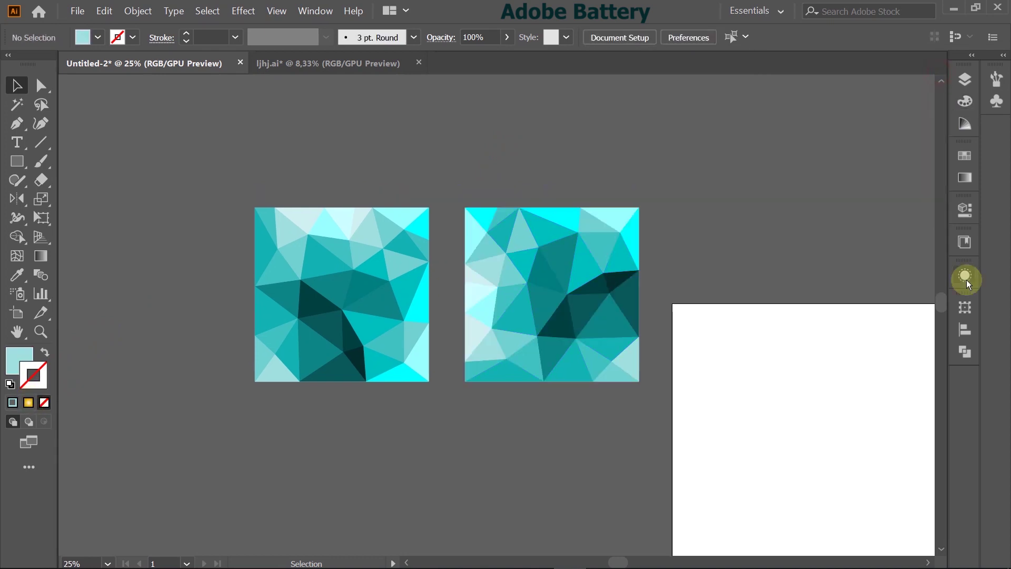
scroll(666, 259, "up", 2)
scroll(722, 255, "down", 2)
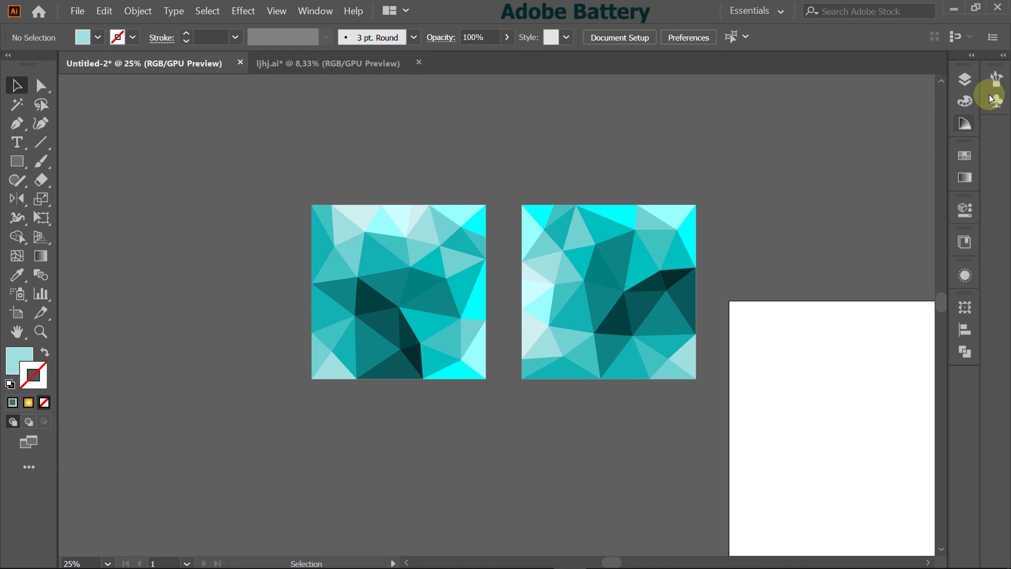
- Show the symbol library and save the rotated mosaic copy as a new dynamic movie clip symbol named 1
left_click(312, 12)
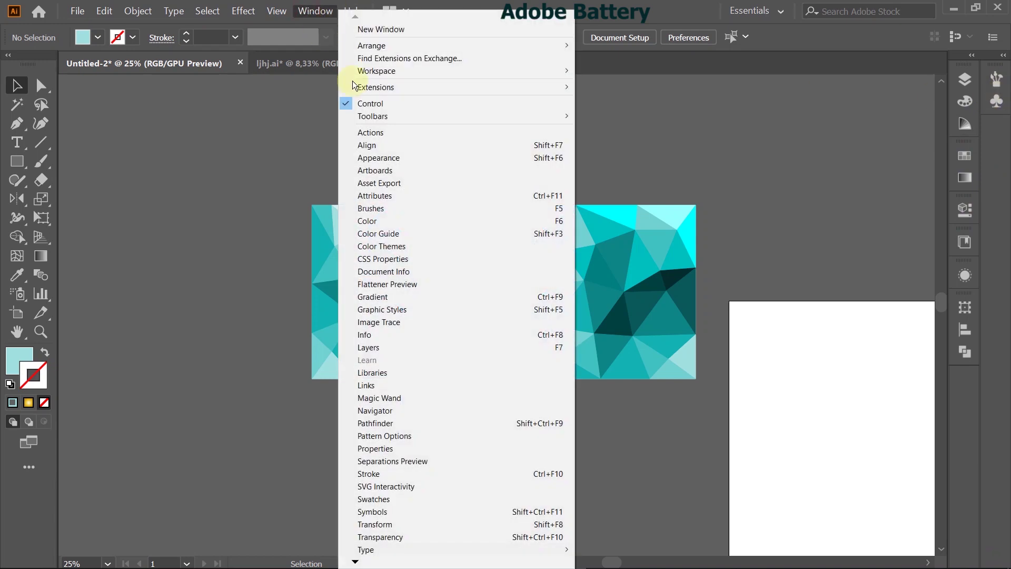
left_click(416, 511)
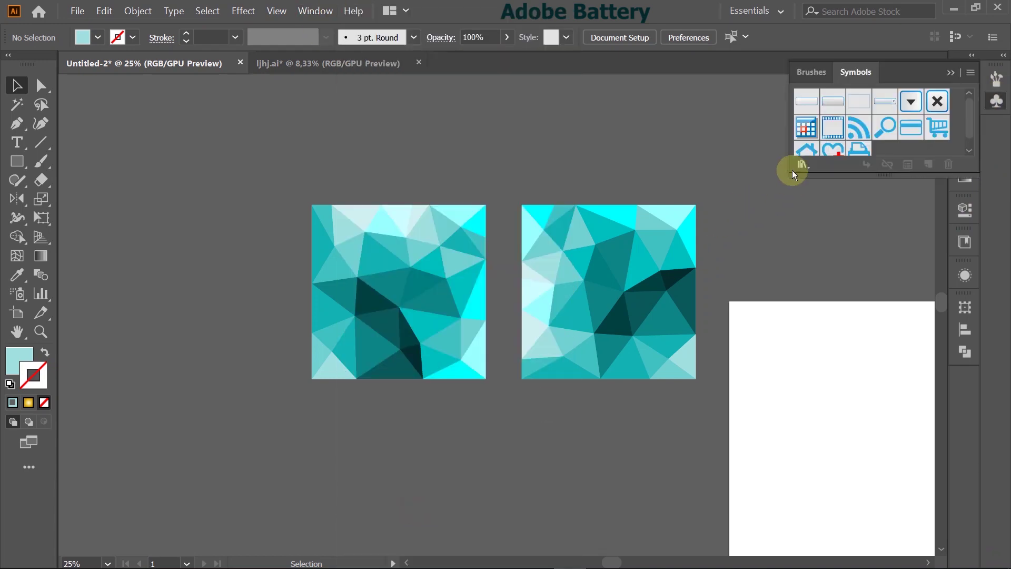
left_click(609, 226)
left_click(420, 281)
left_click(928, 168)
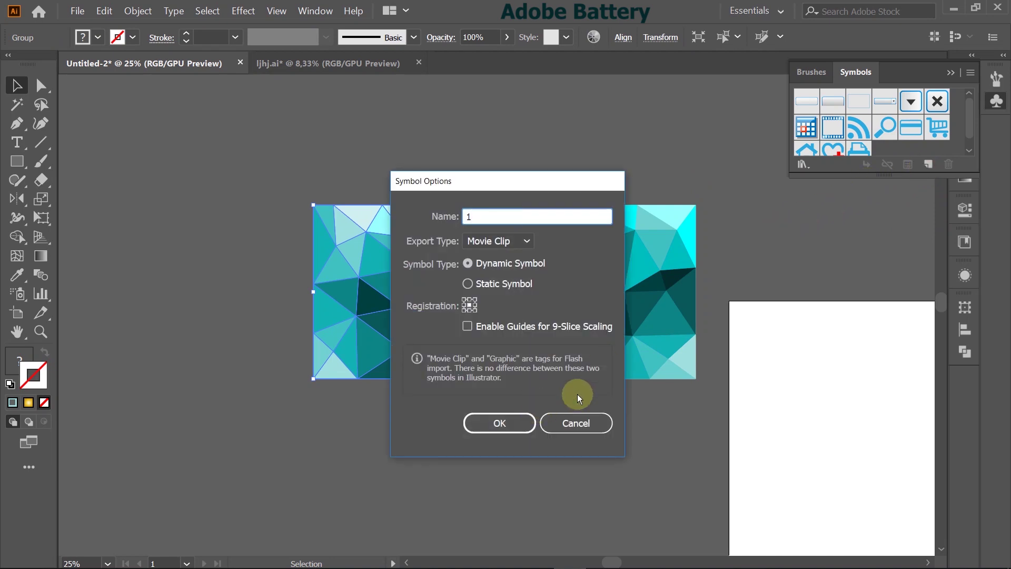
type("3")
left_click(514, 426)
- Save the original mosaic group as another dynamic movie clip symbol named 3
left_click(662, 292)
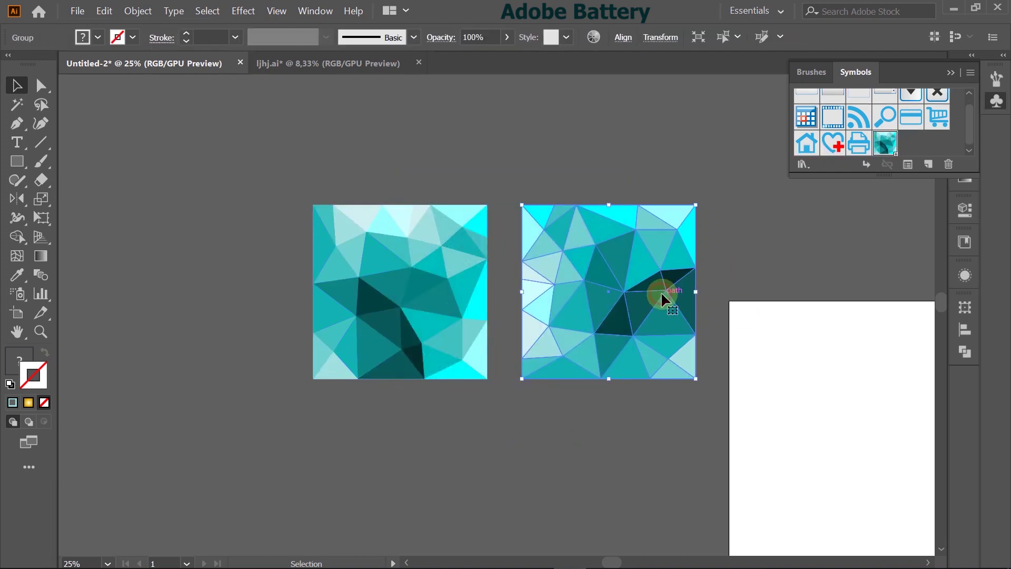
left_click(929, 165)
type("3/1")
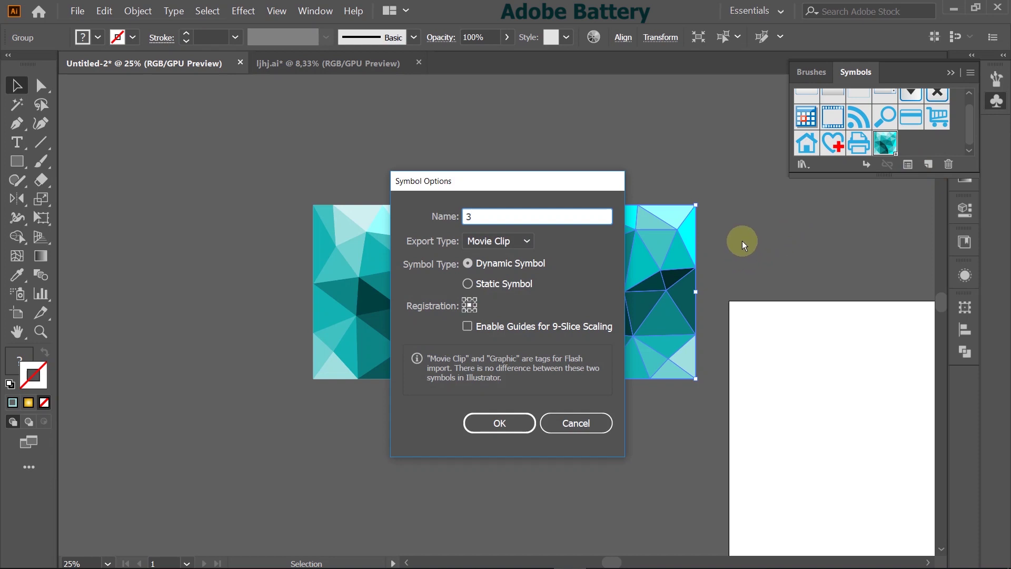
left_click(475, 422)
left_click(838, 270)
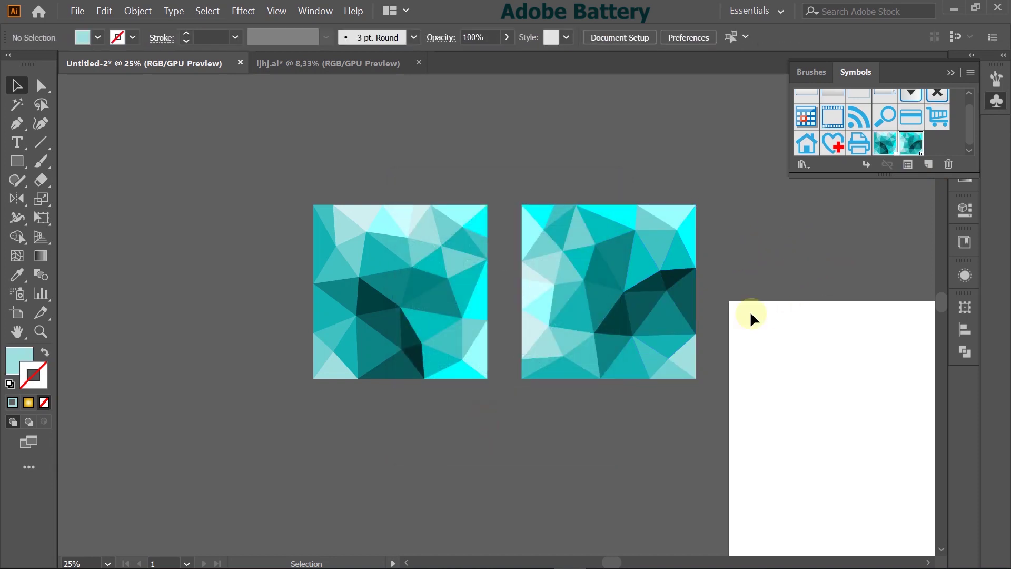
- Draw a pale teal square about the size of one mosaic in the empty area below the left mosaic
scroll(718, 330, "down", 2)
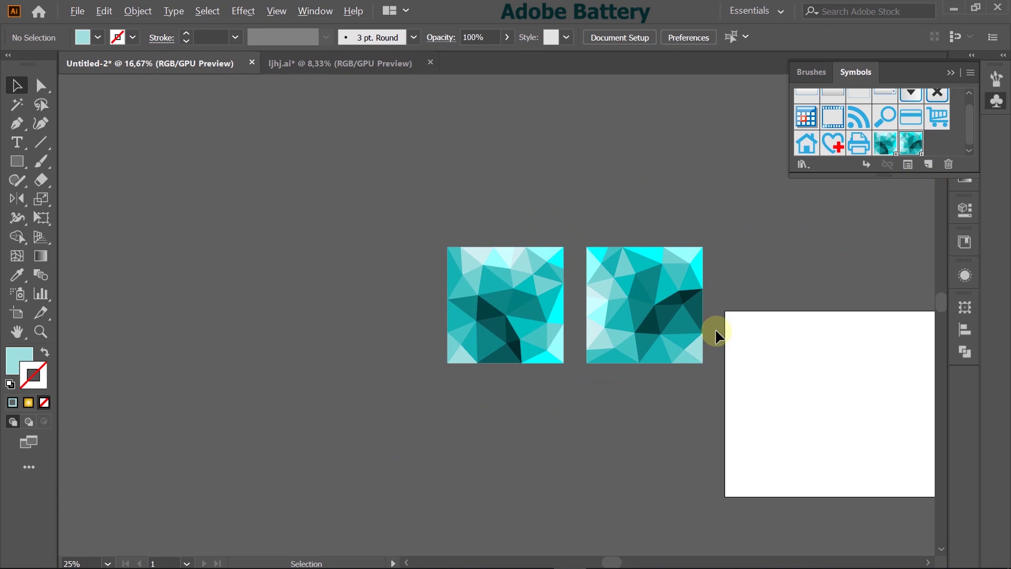
left_click(21, 153)
left_click_drag(440, 422, 532, 488)
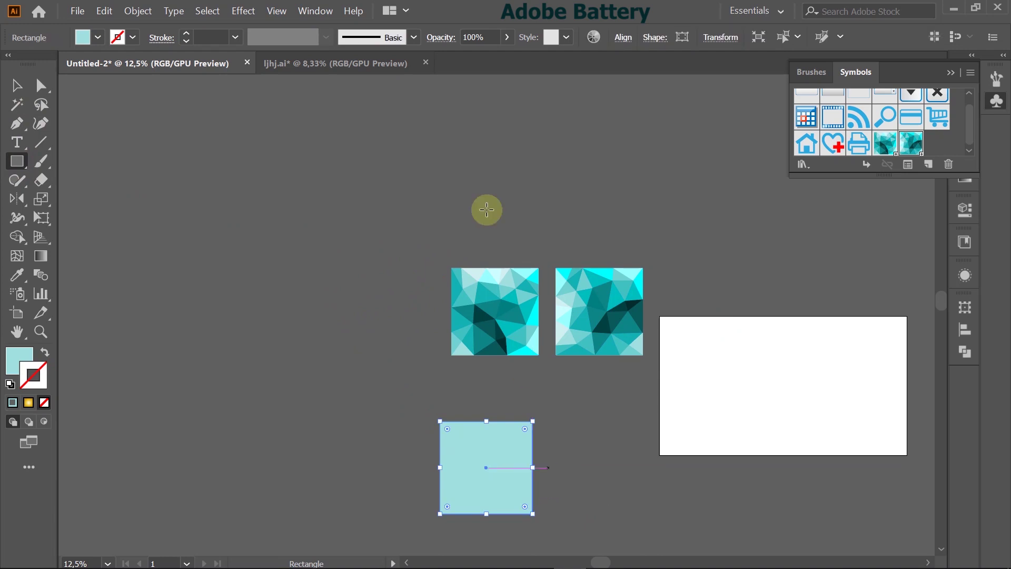
- Apply a 3D Extrude & Bevel effect to the pale teal square with preview on and an extrude depth of about 778 pt
left_click(275, 11)
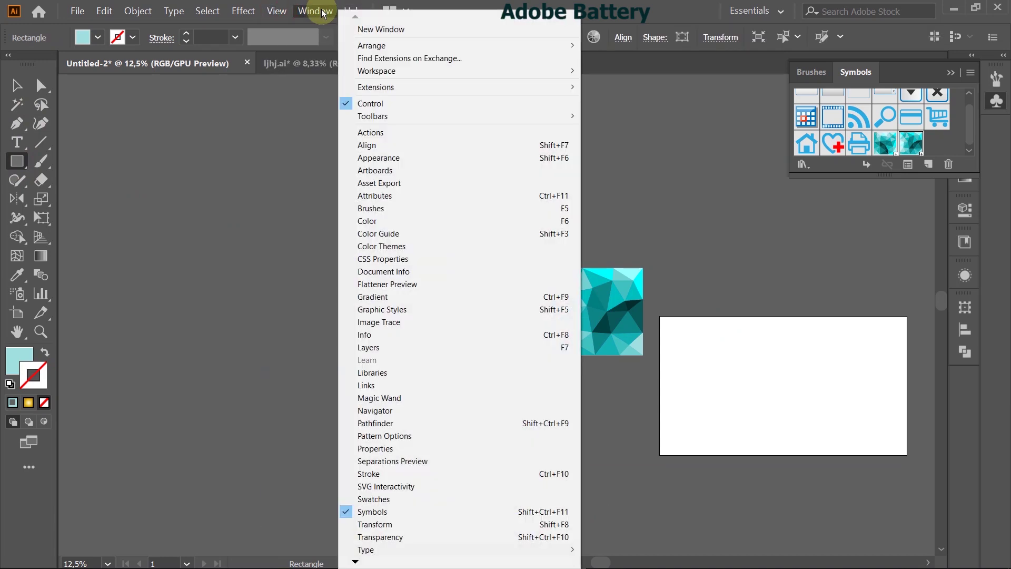
left_click(310, 13)
left_click(235, 15)
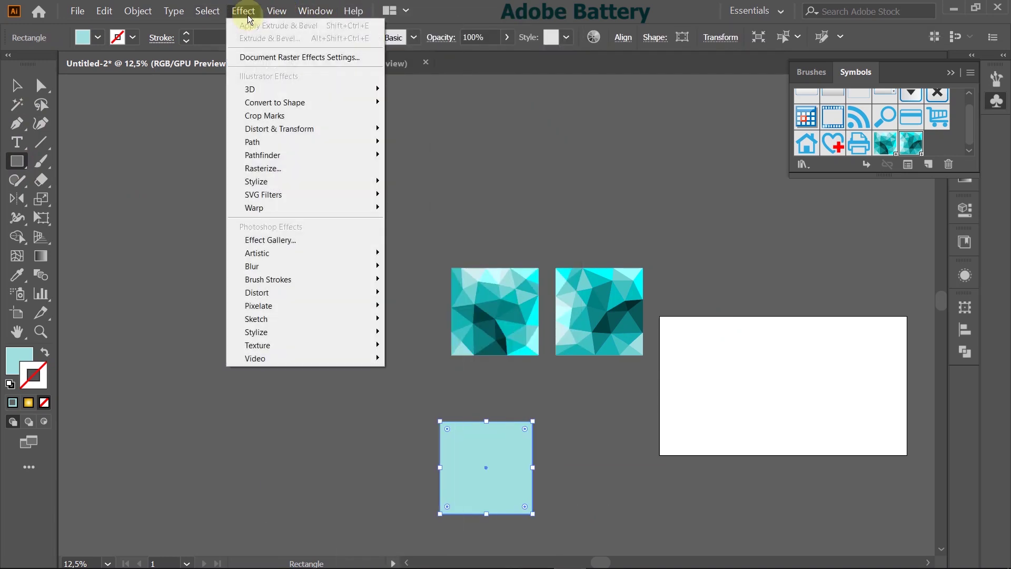
mouse_move(266, 90)
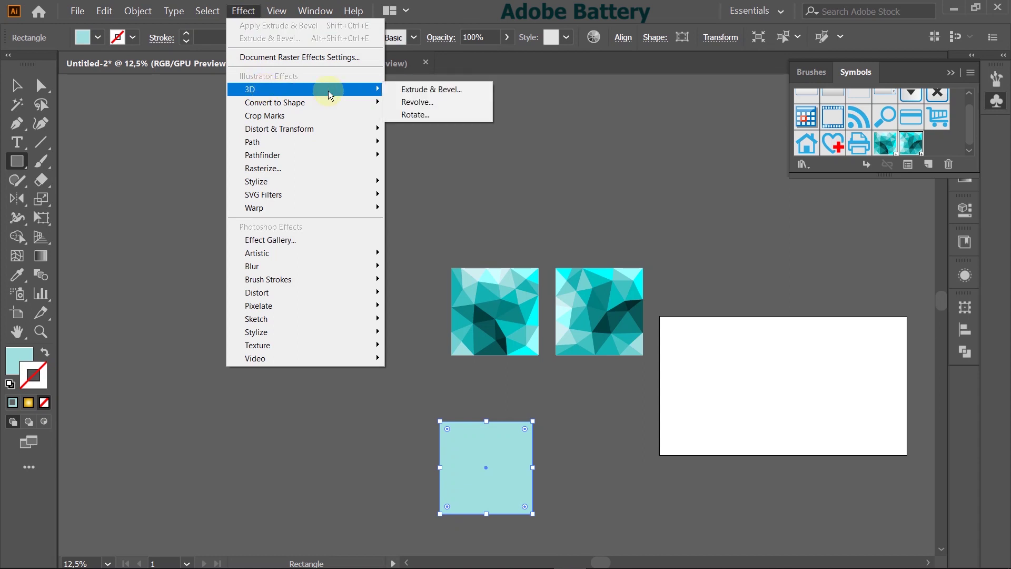
left_click(406, 90)
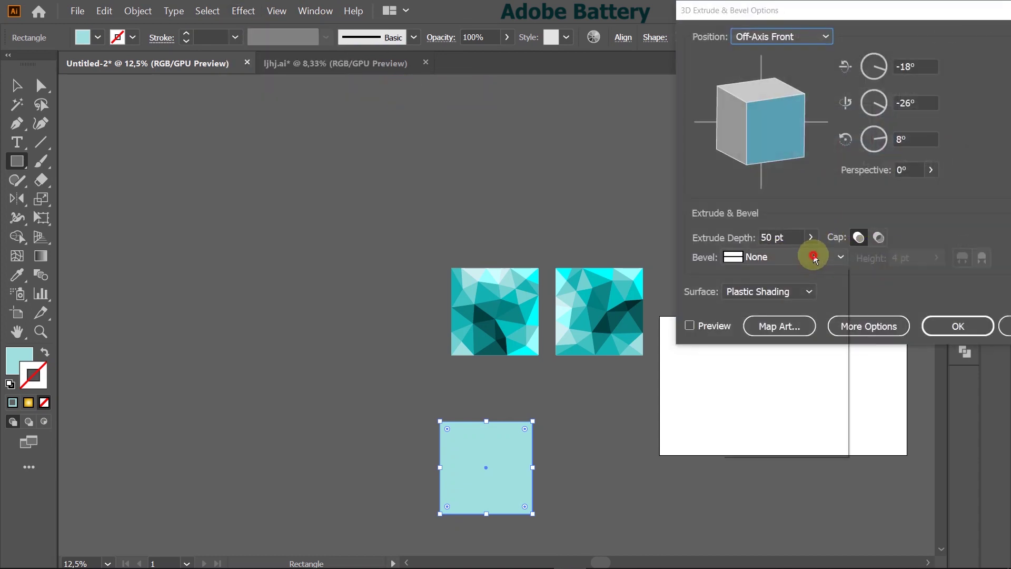
left_click(813, 259)
left_click(810, 238)
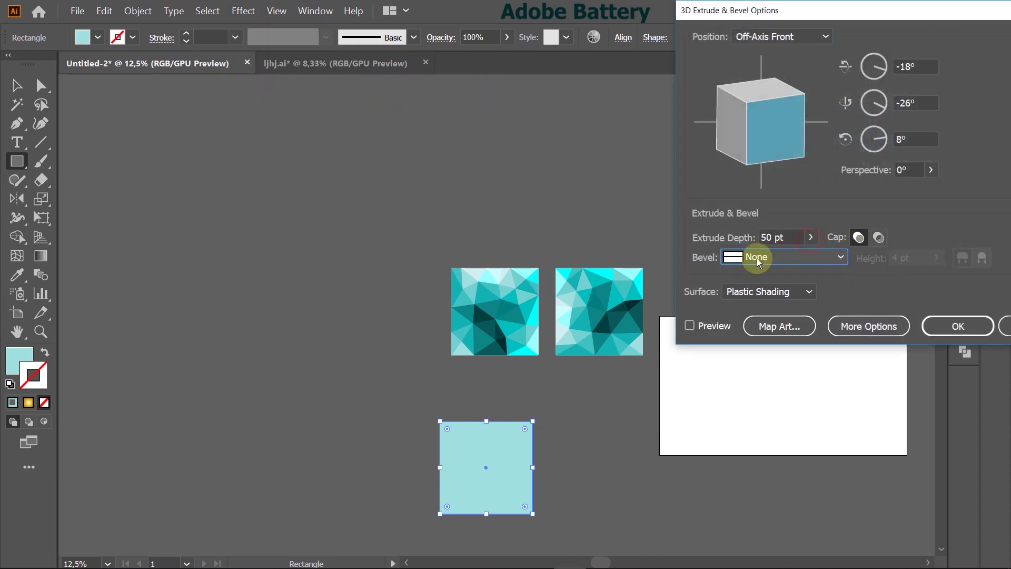
left_click(690, 326)
left_click(811, 238)
mouse_move(783, 257)
left_mouse_down()
mouse_move(765, 257)
mouse_move(774, 258)
left_mouse_up()
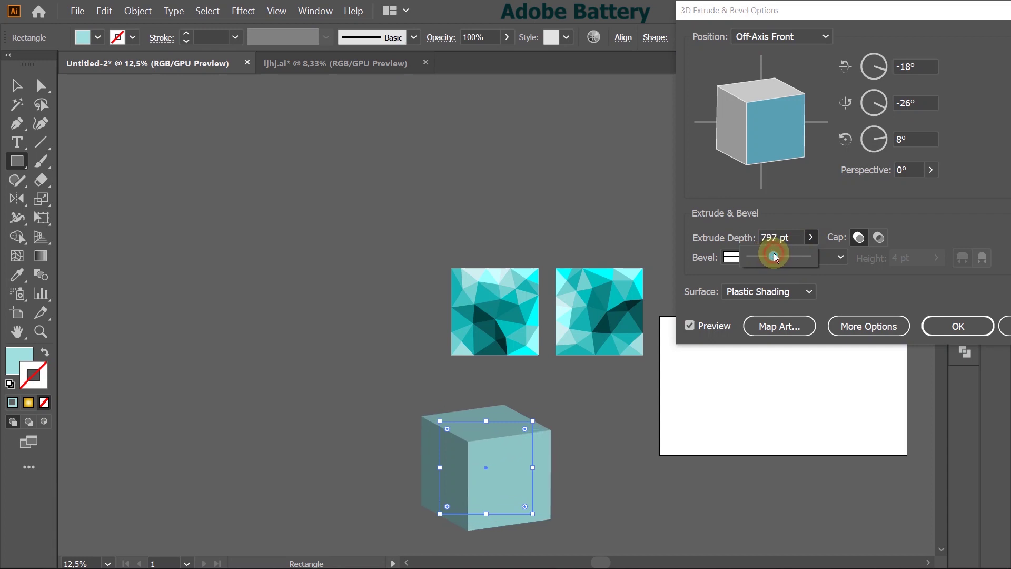
- Map symbol 3 onto surface 1 of the cube, scale it to fit, and go to surface 5
left_click(775, 327)
left_click(837, 36)
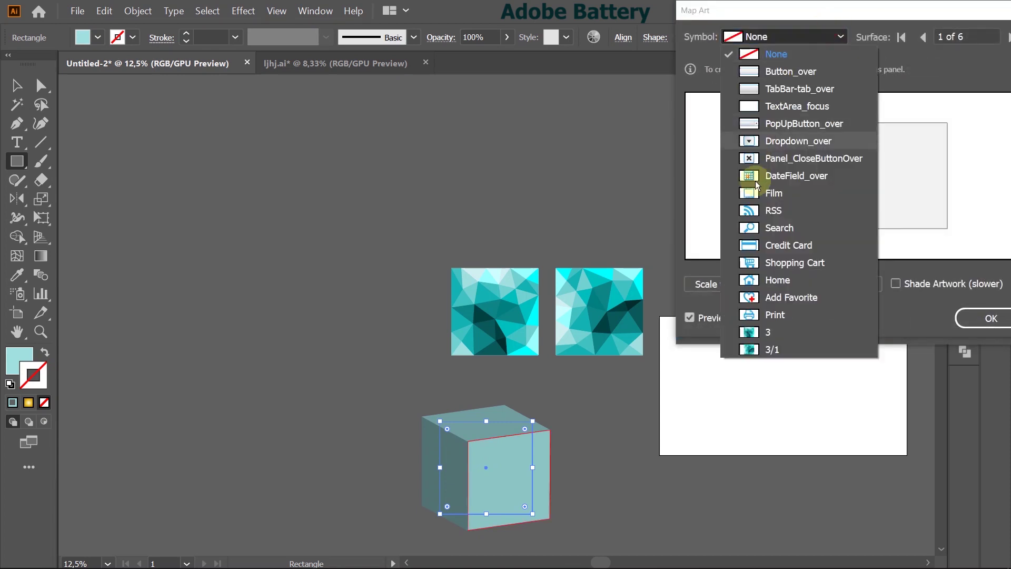
left_click(777, 330)
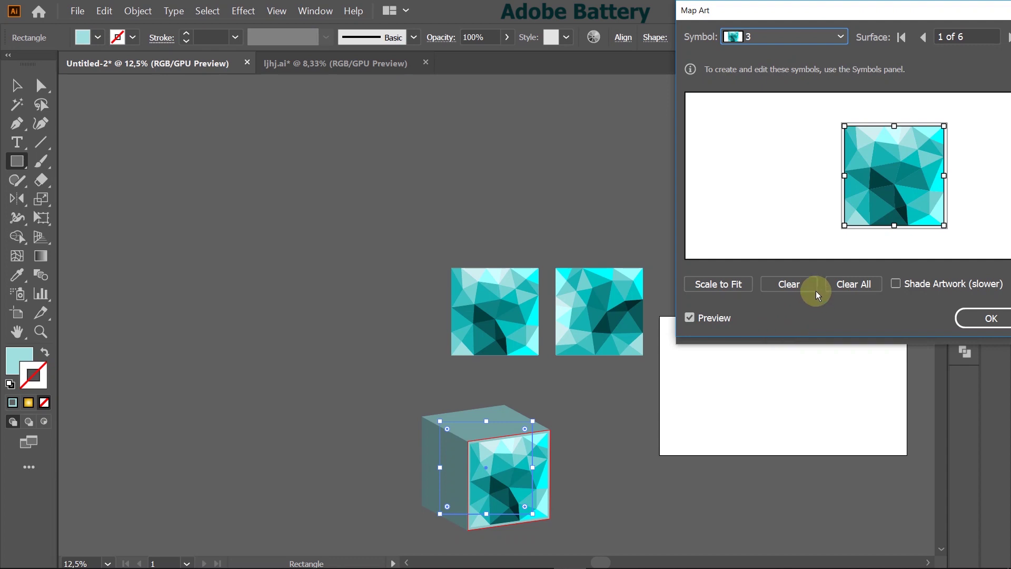
left_click(728, 287)
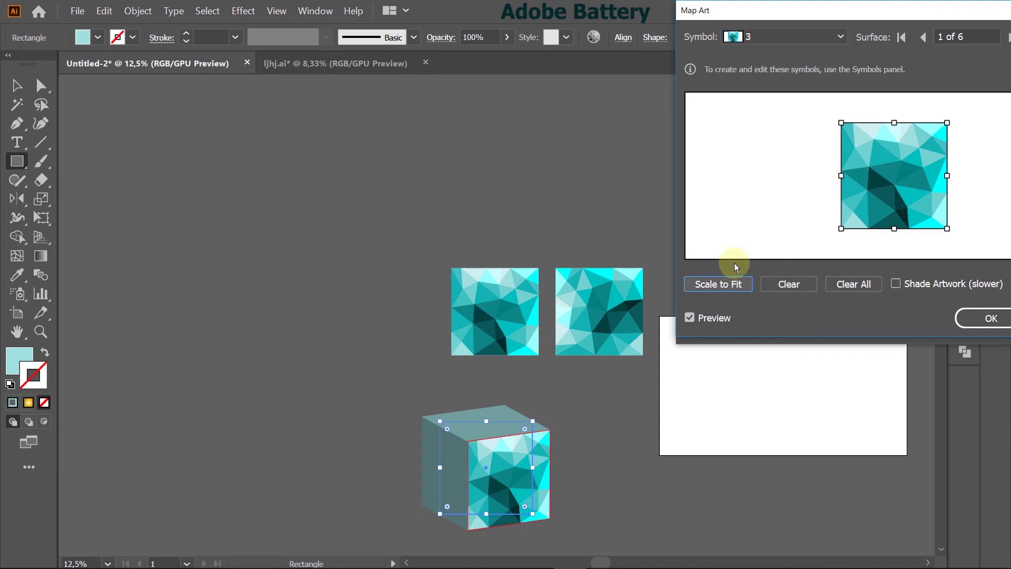
left_click(923, 37)
left_click(923, 37)
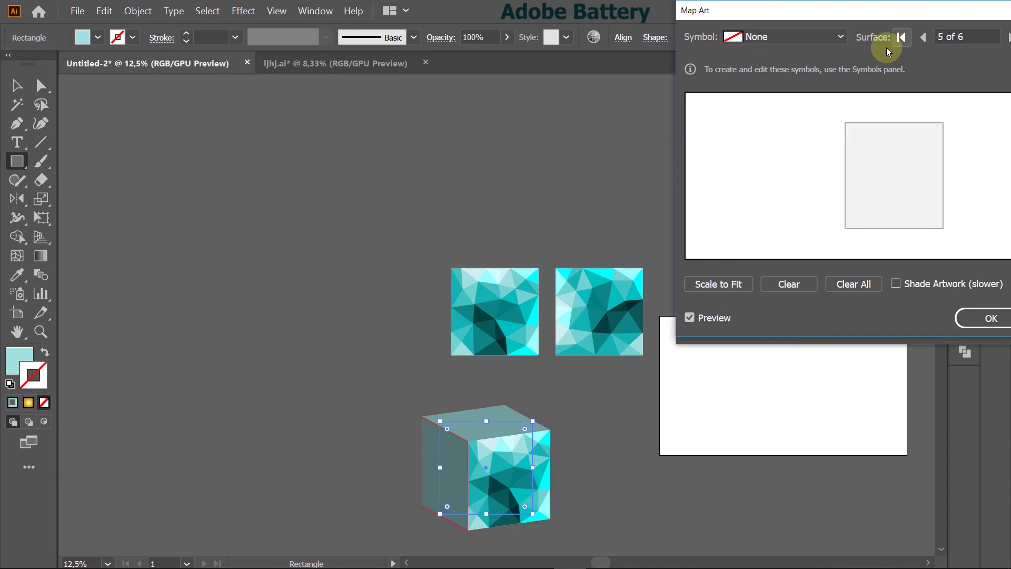
- Try symbol 3 scaled to fit on surface 5 of the cube, and clear it from that face
left_click(769, 37)
left_click(770, 336)
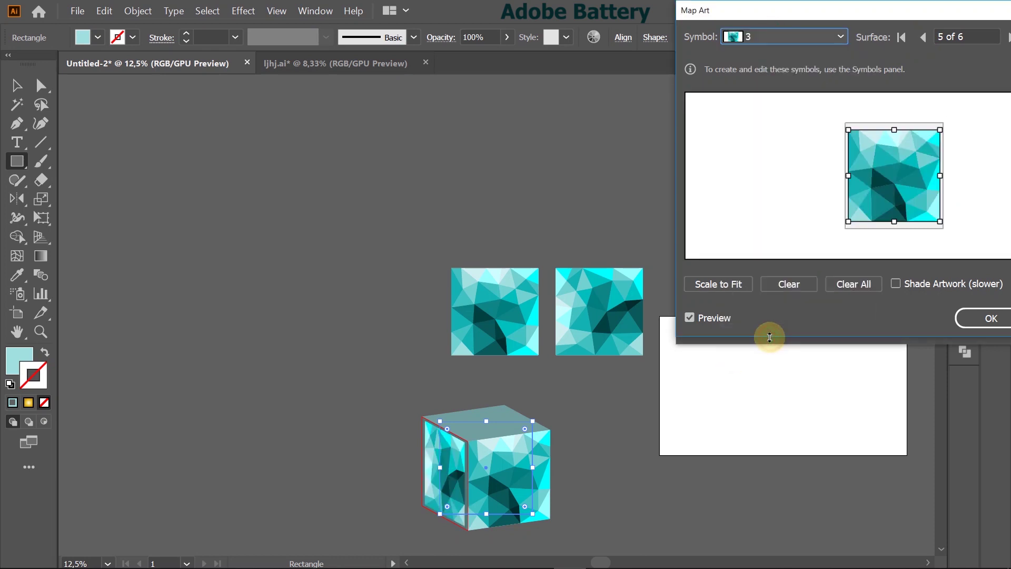
left_click(733, 285)
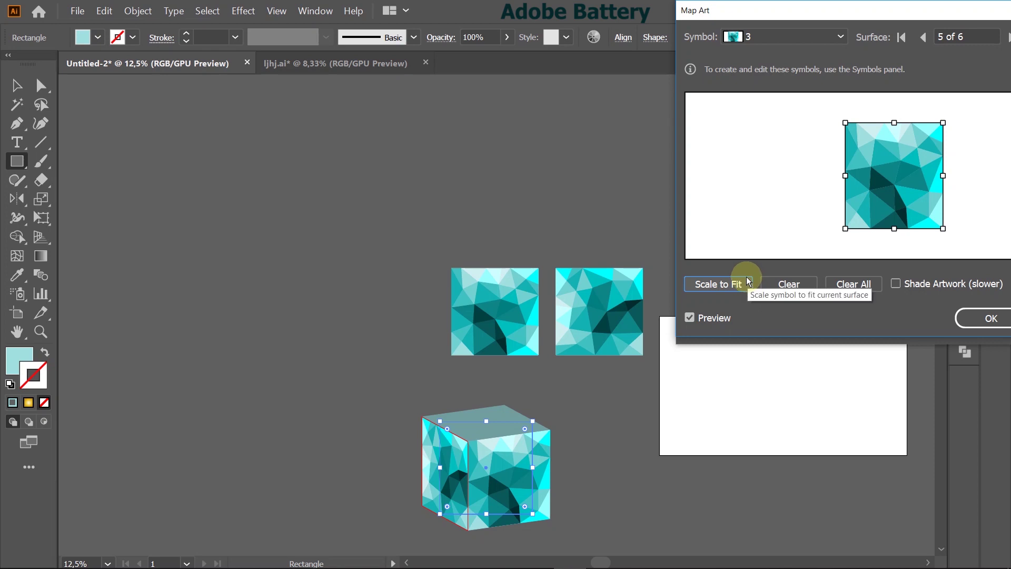
left_click(793, 36)
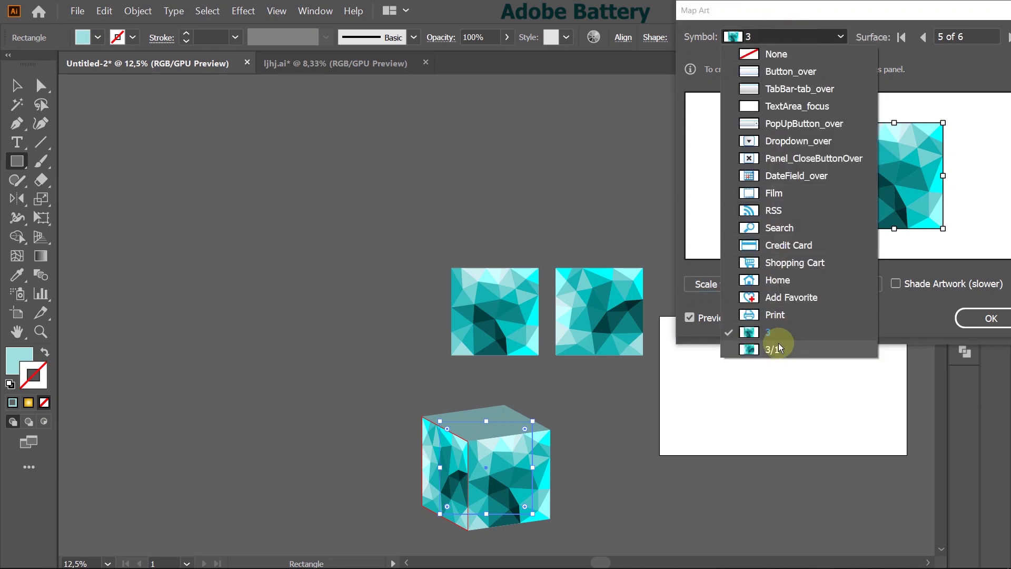
left_click(708, 329)
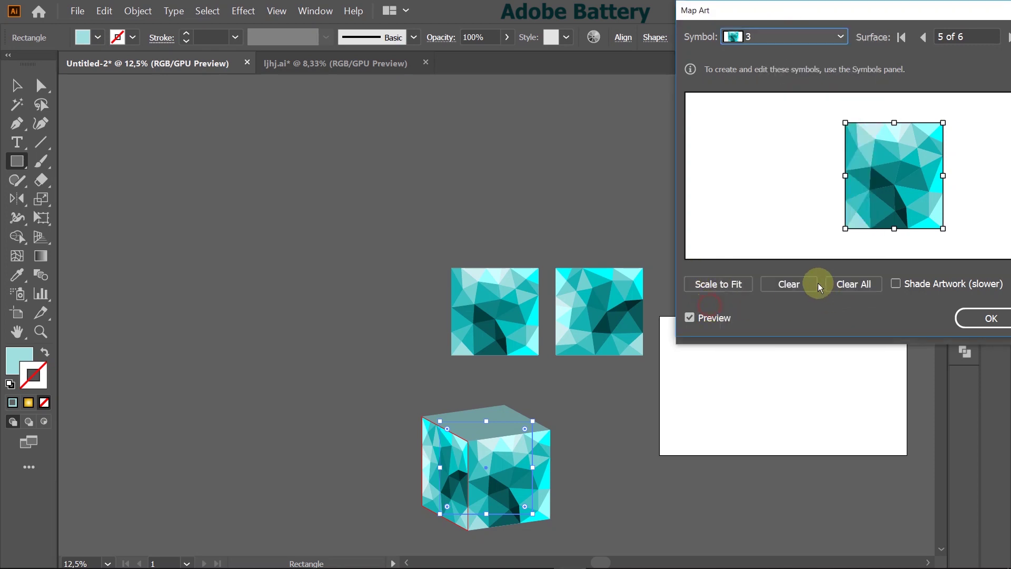
left_click(796, 285)
- Map symbol 3/1 onto surface 5 of the cube, scaled to fit, and turn on shading for the mapped artwork
left_click(785, 36)
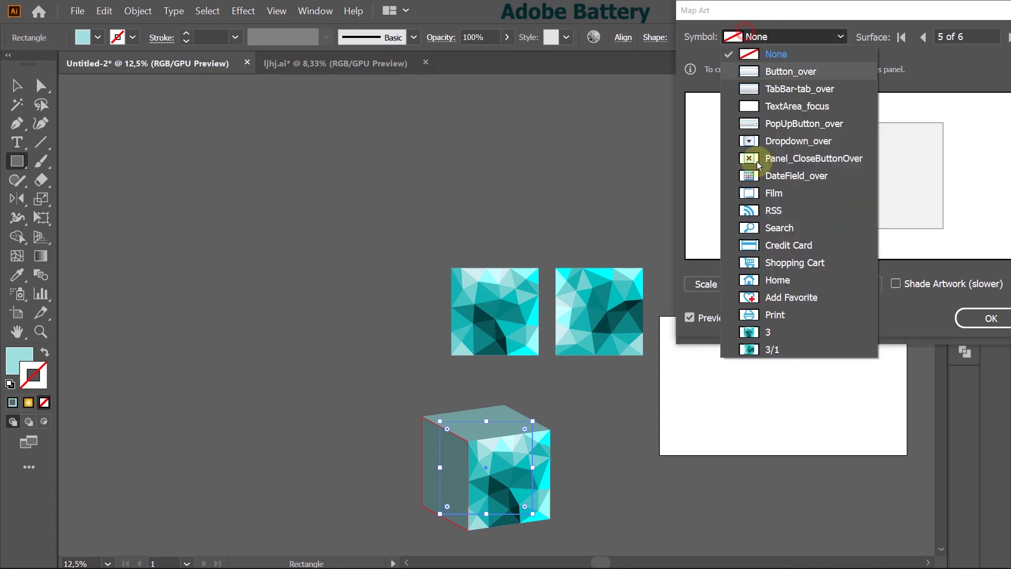
left_click(768, 350)
left_click(731, 284)
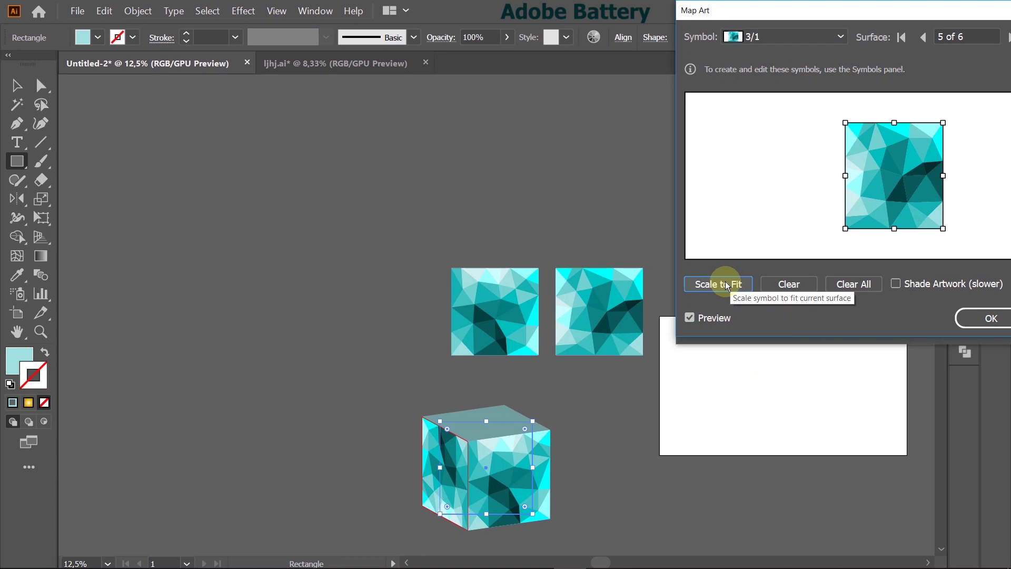
left_click(922, 38)
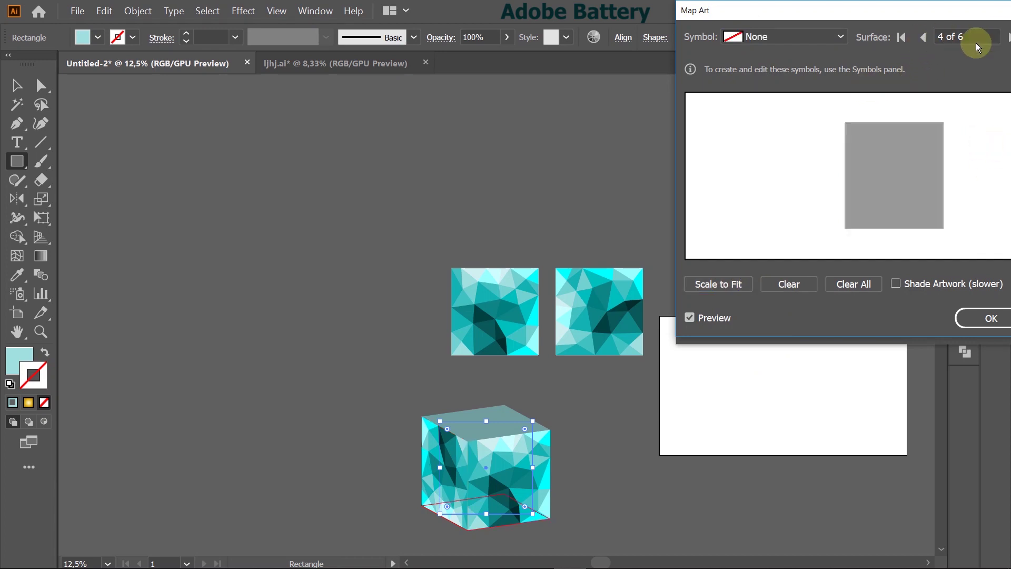
left_click(896, 284)
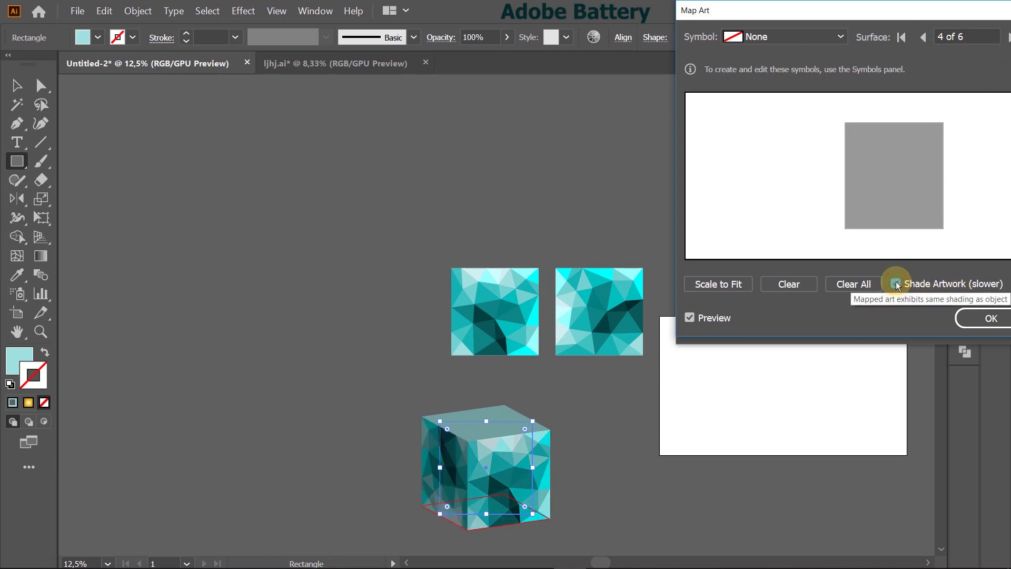
- Map symbol 3 onto surface 6, the cube's top face, scale it to fit, and accept the art mapping
left_click(925, 37)
left_click(925, 37)
left_click(925, 36)
left_click(925, 37)
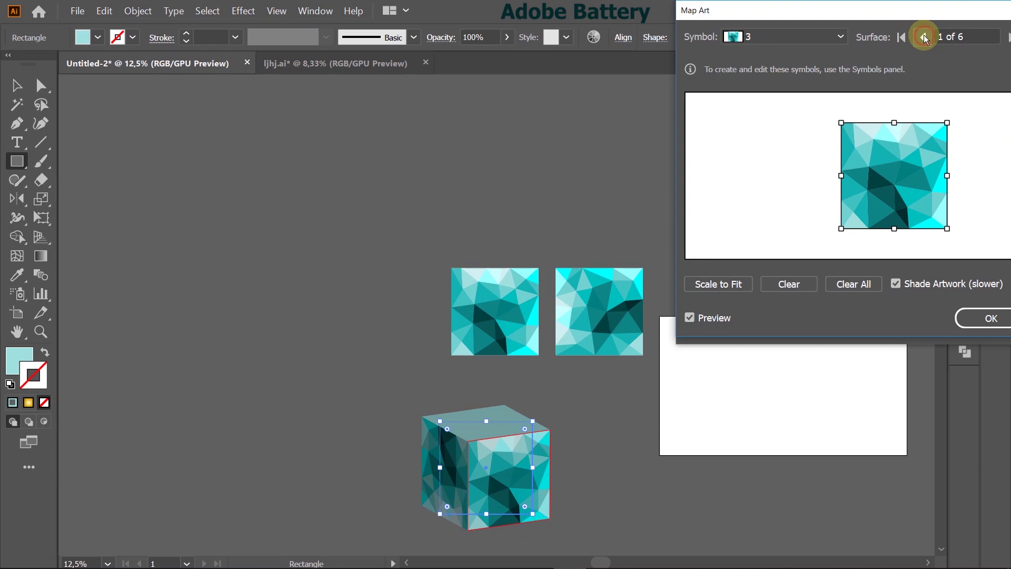
left_click(925, 37)
left_click(1006, 35)
left_click_drag(976, 15, 869, 15)
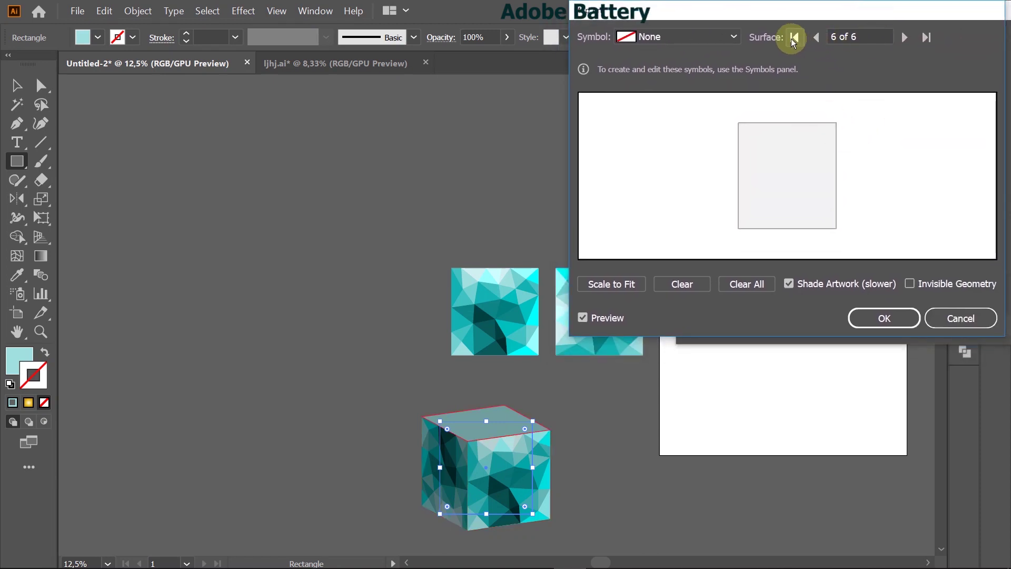
left_click(706, 36)
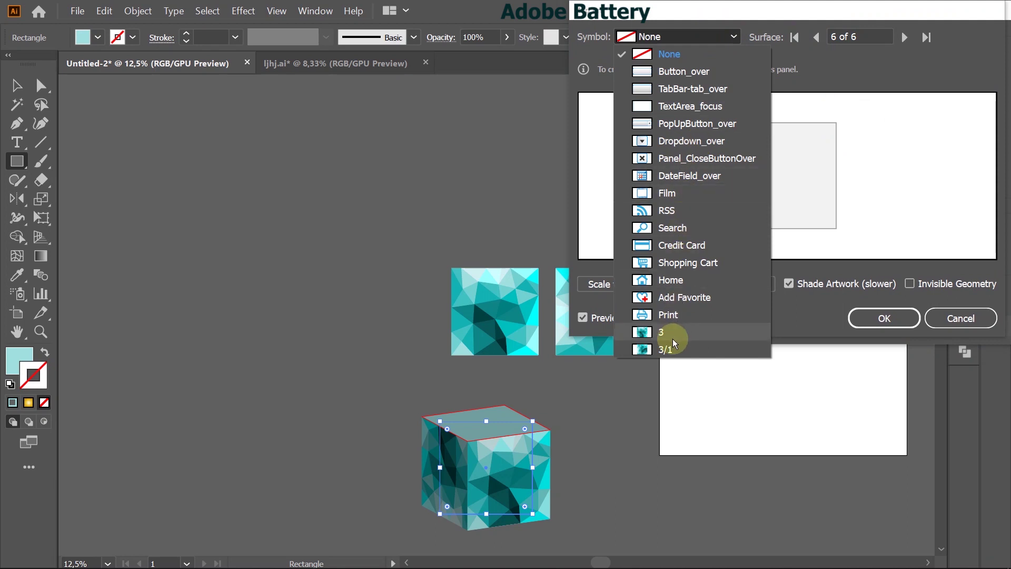
left_click(673, 339)
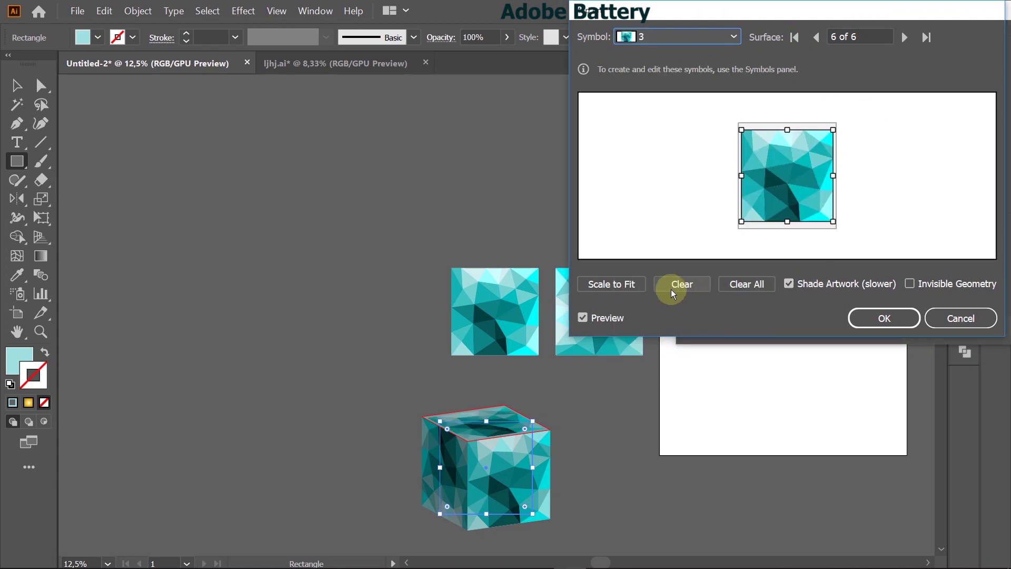
left_click(617, 284)
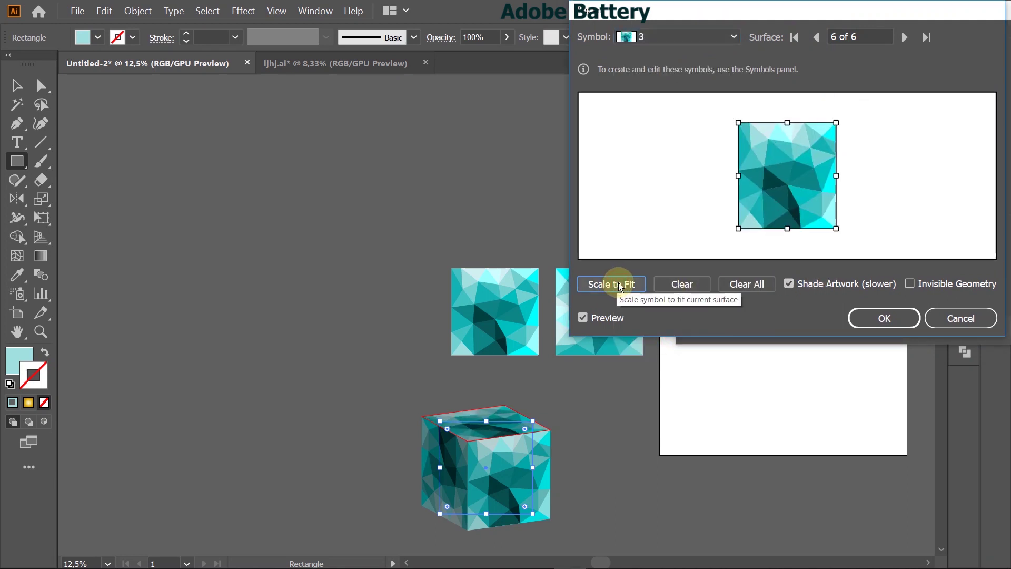
left_click(868, 320)
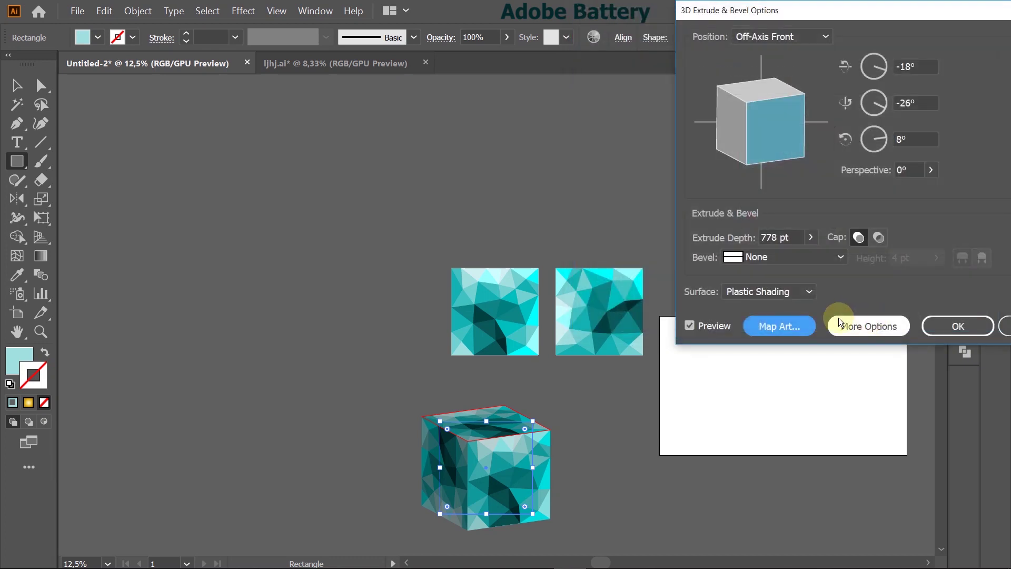
- Rotate the cube to about -28°, -44° and 15°, keep the bevel at None, and accept the 3D effect
left_click_drag(763, 99, 767, 132)
left_click(811, 257)
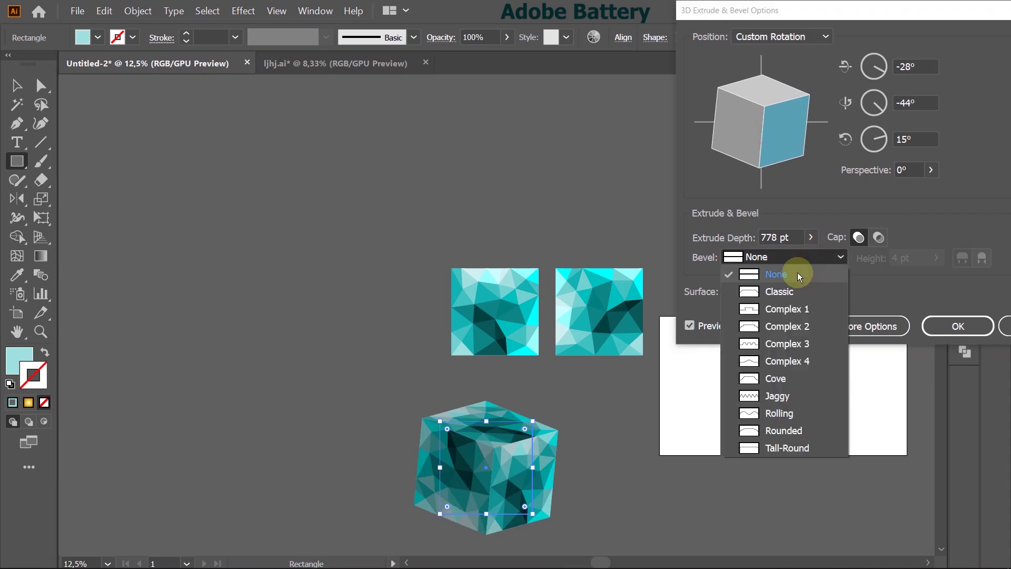
left_click(800, 275)
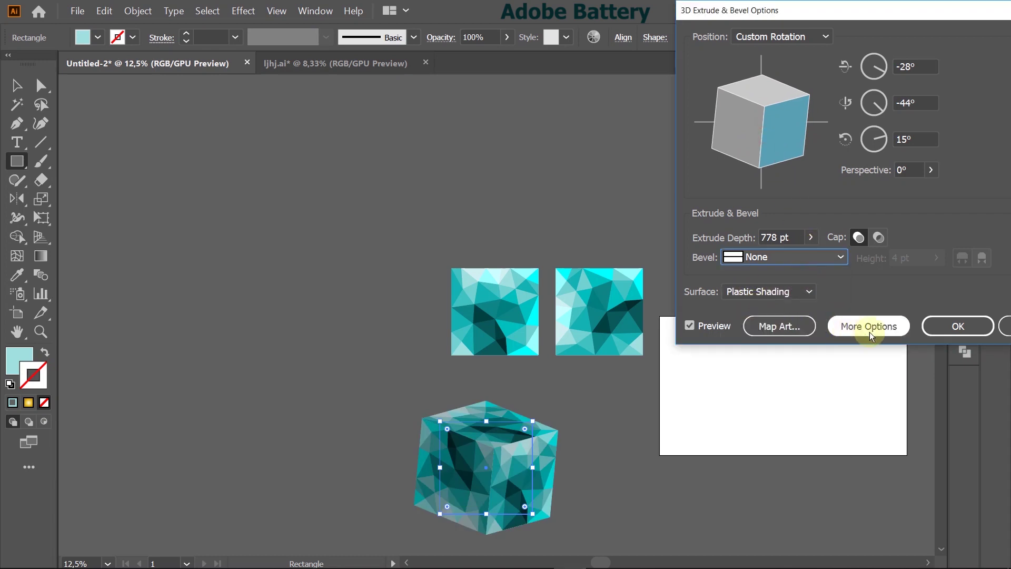
left_click(948, 326)
- Move the finished cube into the empty area above and to the left of the two mosaics
left_click(17, 96)
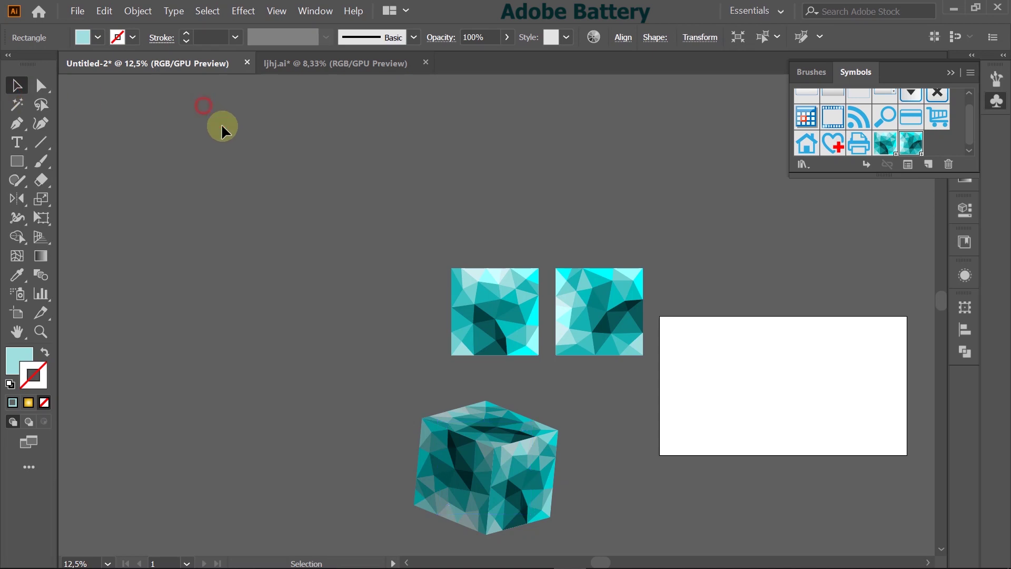
left_click_drag(485, 474, 311, 270)
left_click(396, 199)
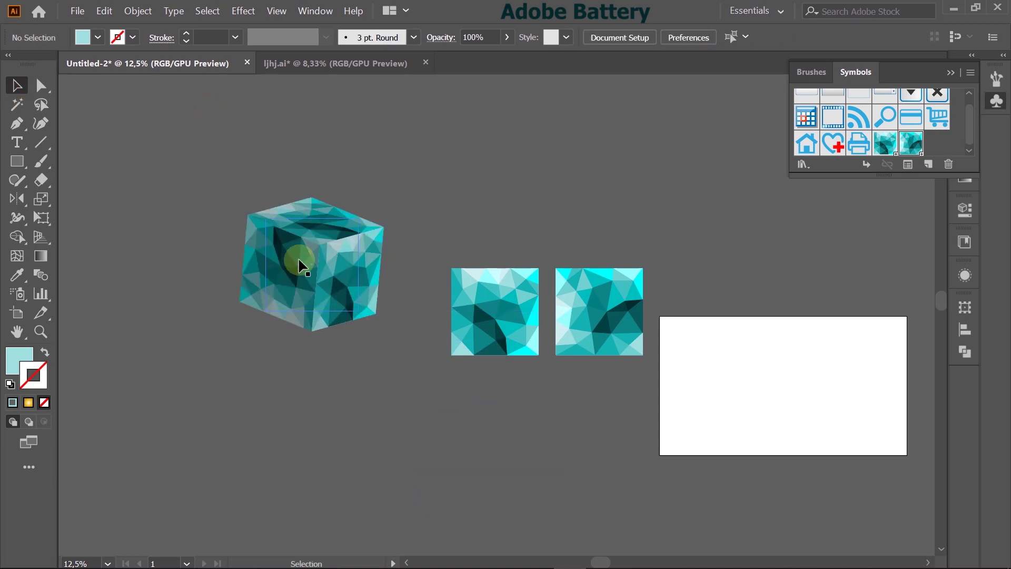
- Expand the appearance of the 3D cube into editable artwork and deselect it
scroll(300, 265, "up", 2)
scroll(440, 154, "down", 1)
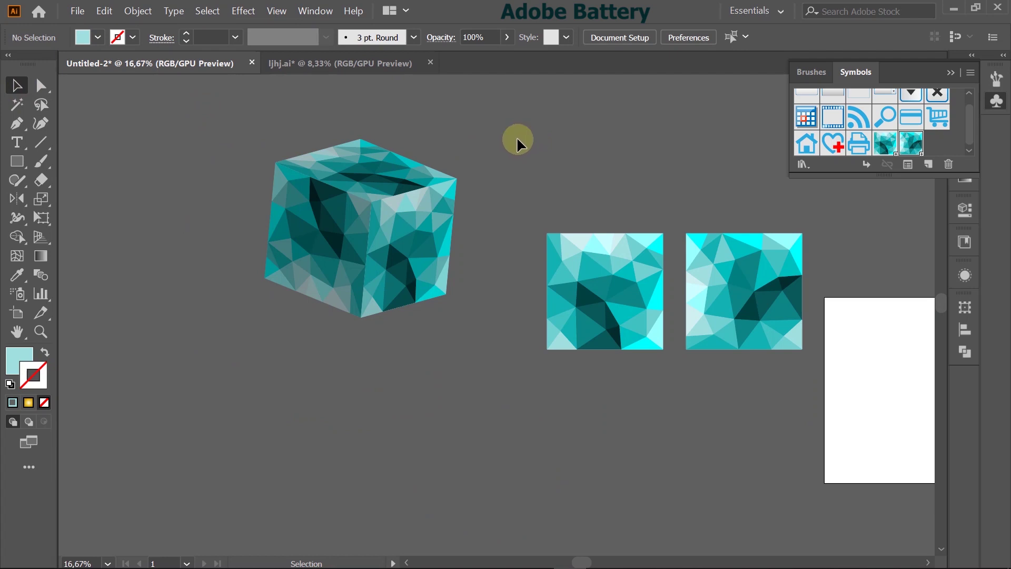
left_click(376, 212)
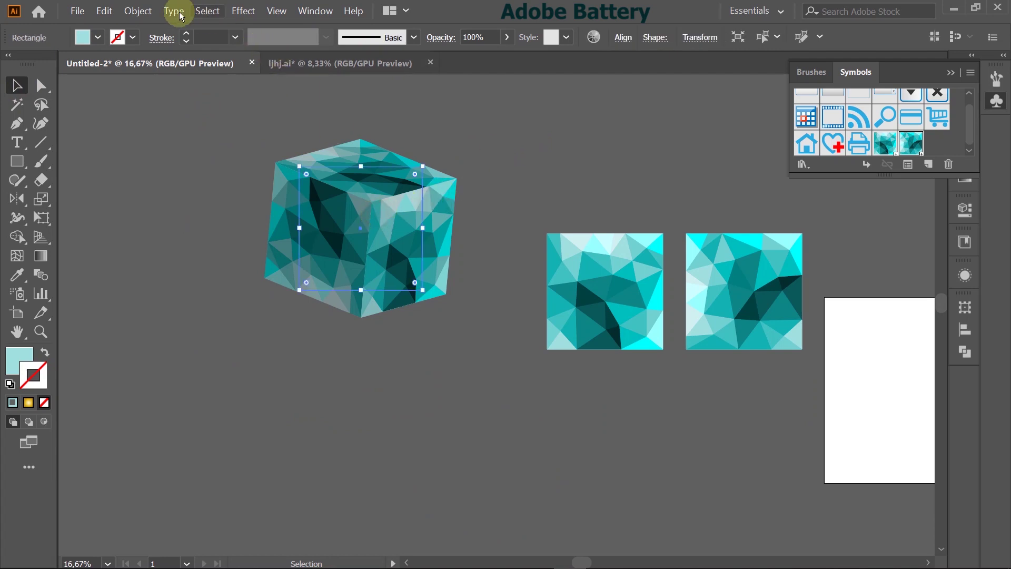
left_click(208, 11)
mouse_move(240, 11)
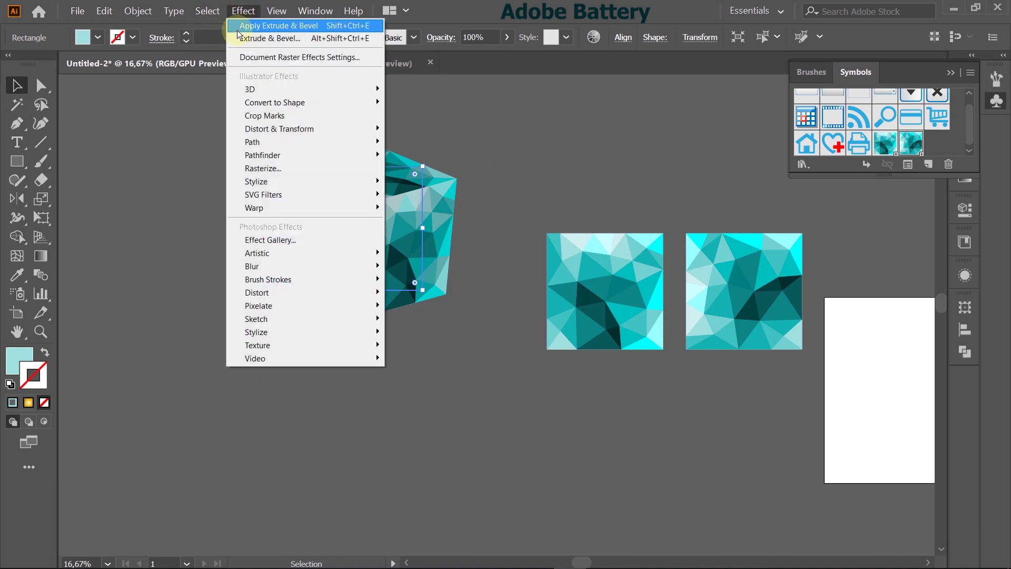
left_click(138, 11)
left_click(138, 11)
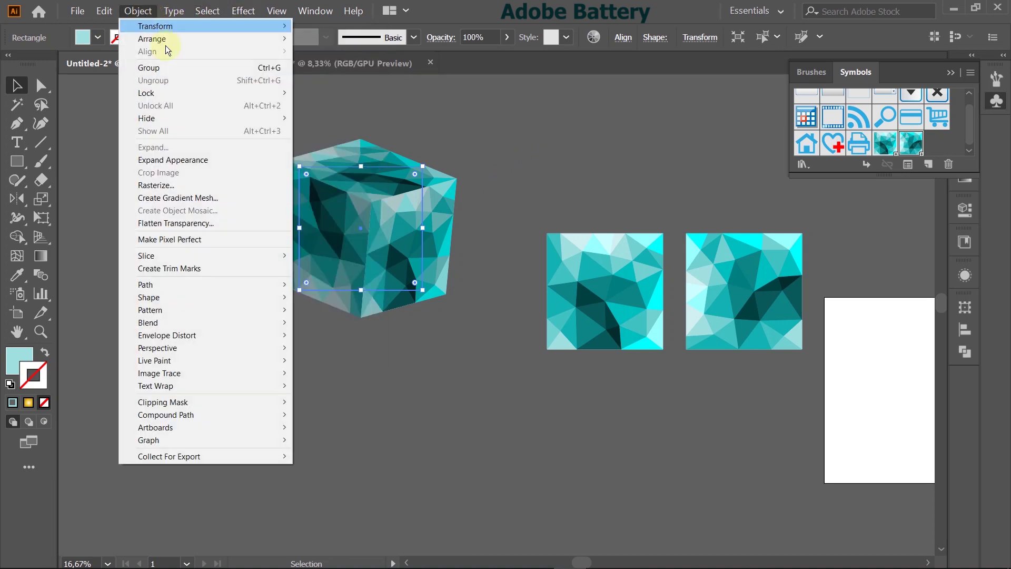
left_click(205, 161)
left_click(611, 159)
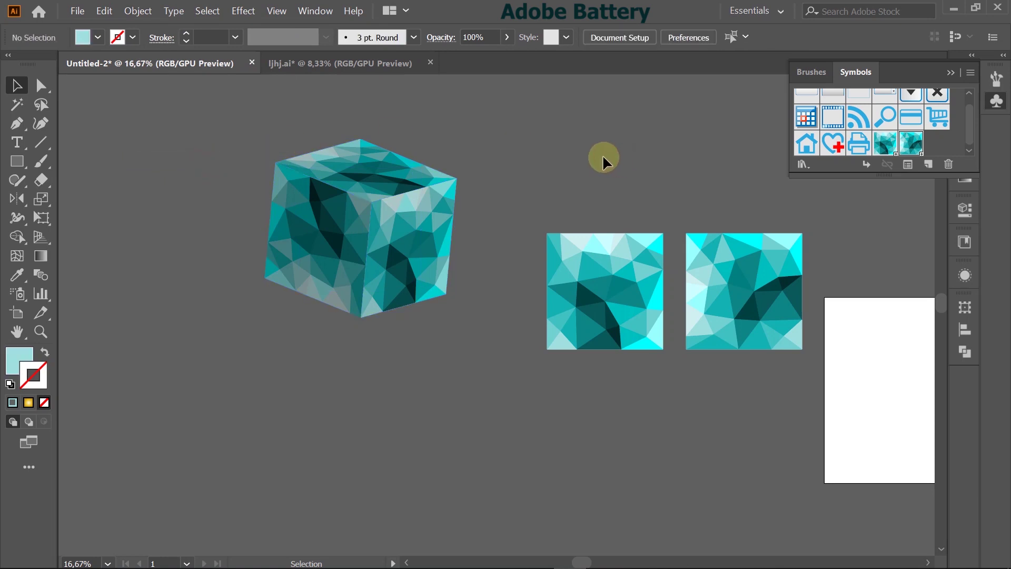
- Select the expanded cube and shift it slightly up and to the left, leaving it deselected
left_click(431, 216)
left_click(487, 174)
left_click(368, 191)
left_click(474, 167)
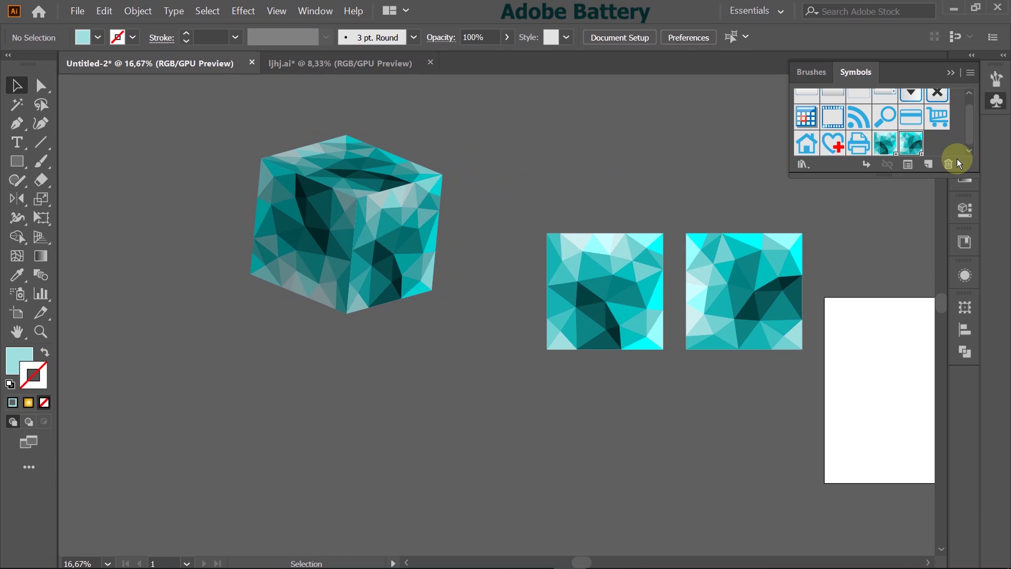
- Examine the expanded cube's nested face groups in the layer structure and the list of stored symbols
left_click(951, 72)
left_click(968, 80)
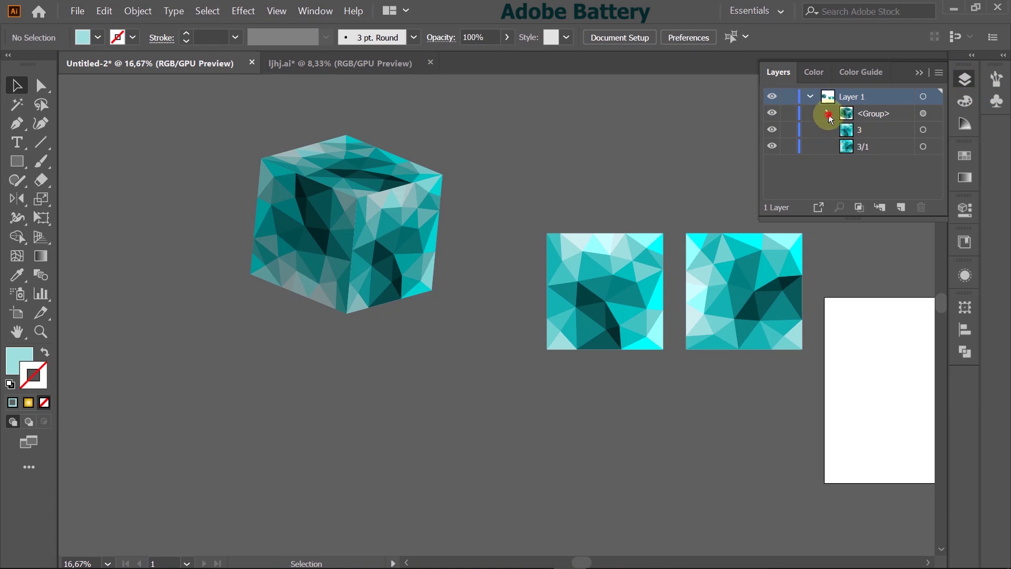
left_click(828, 114)
left_click(845, 129)
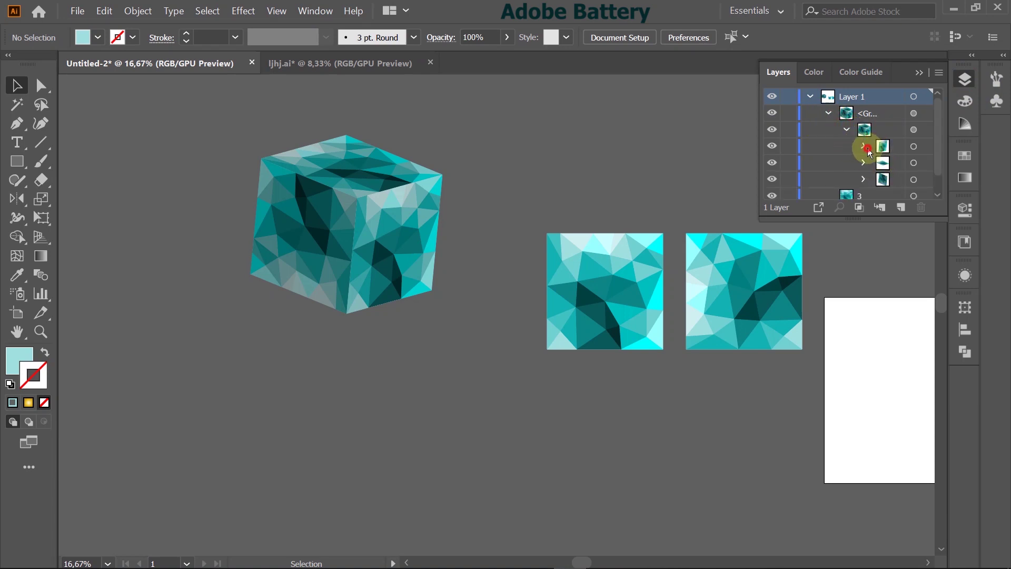
left_click(811, 96)
left_click(965, 79)
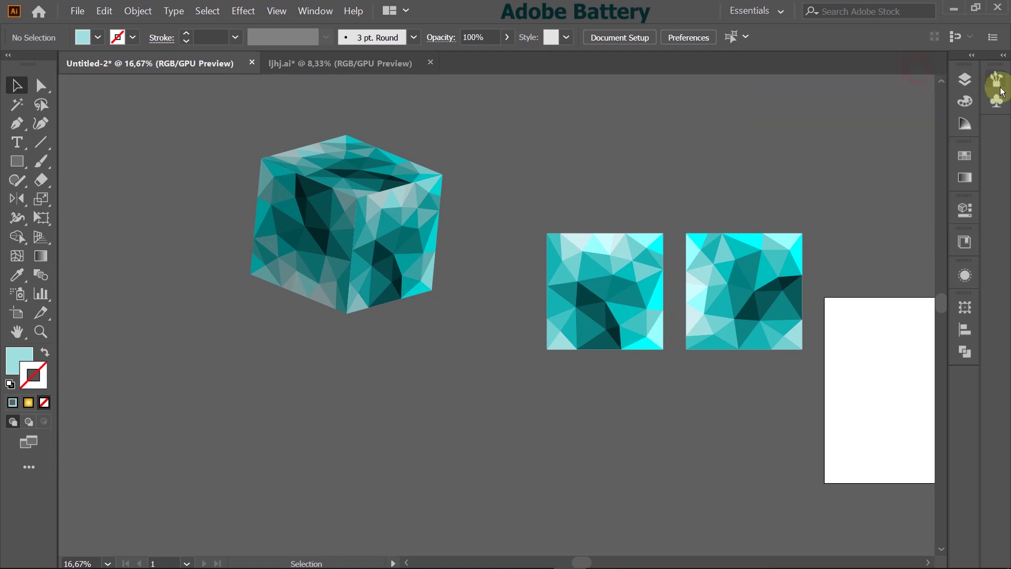
left_click(996, 100)
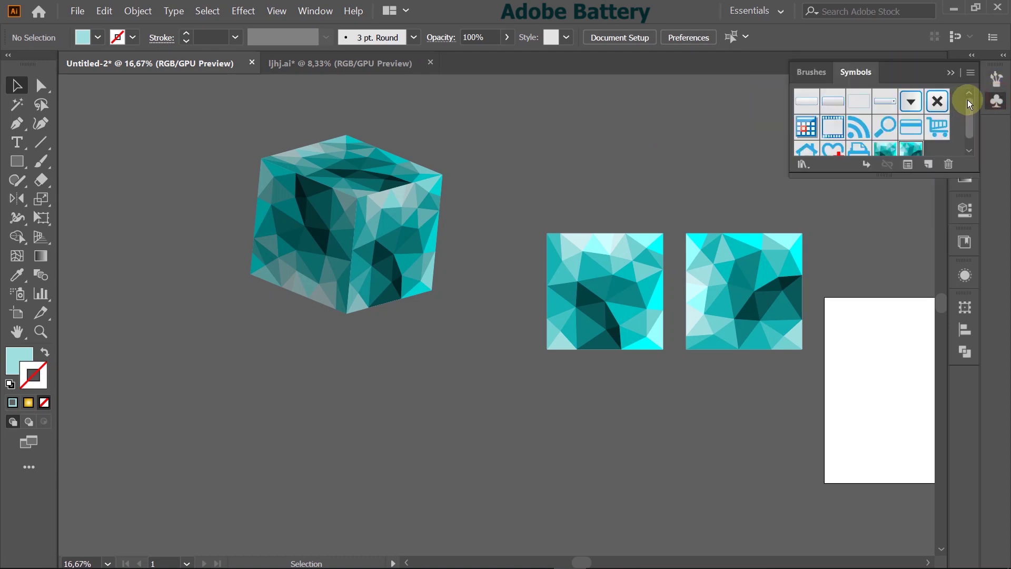
left_click(951, 72)
- Enter isolation mode for mosaic symbol 3 and select all of its triangles
left_click(630, 285)
key("ctrl+minus")
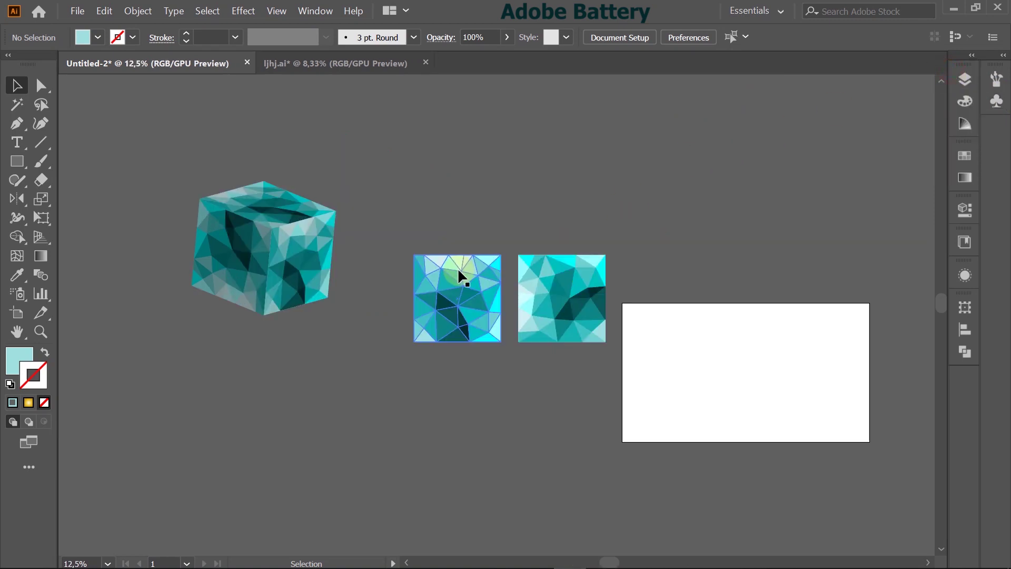
double_click(464, 297)
left_click(601, 312)
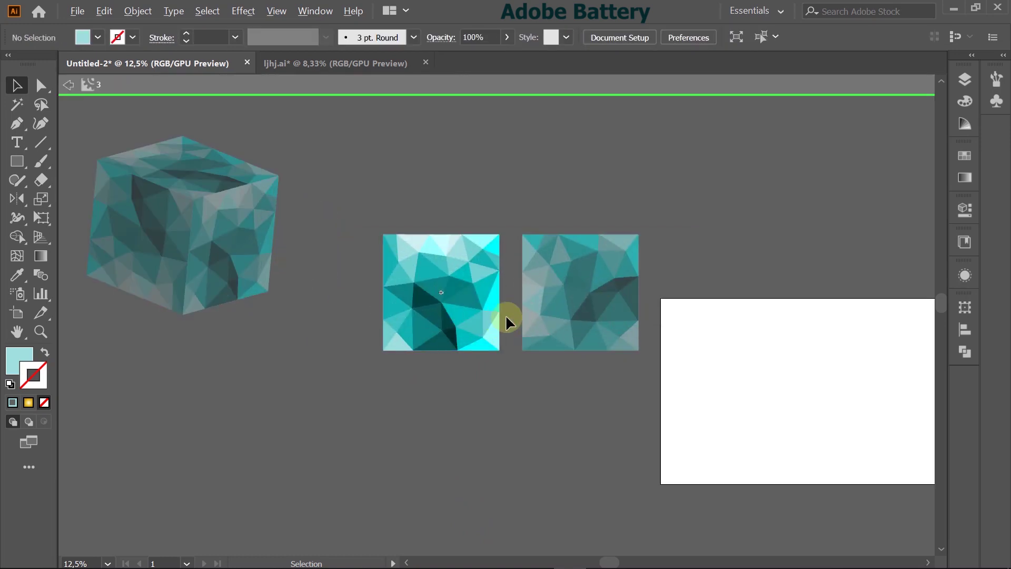
scroll(502, 314, "up", 2)
scroll(410, 271, "up", 1)
left_click_drag(180, 140, 508, 413)
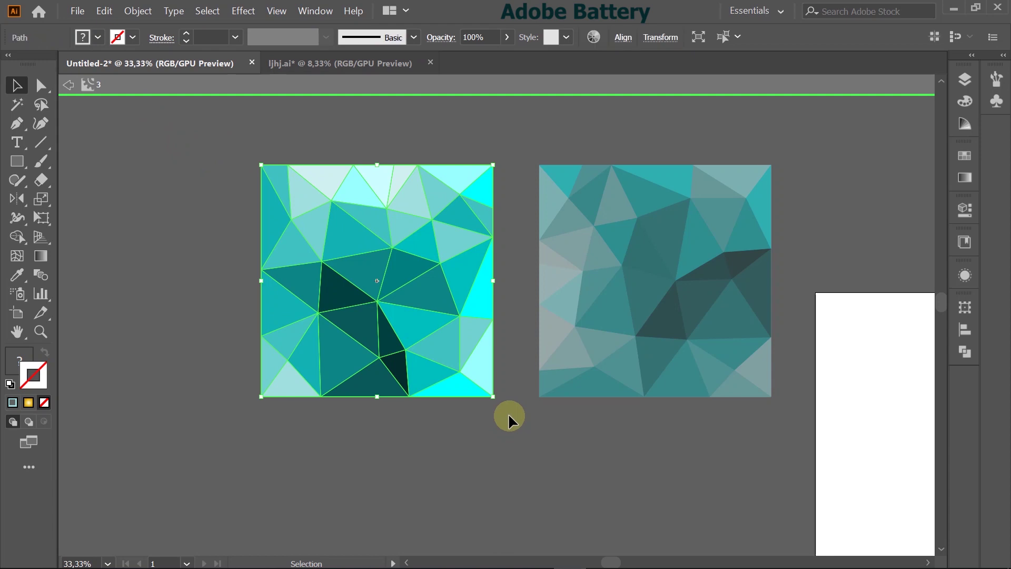
- Apply the gold radial gradient to the triangles' strokes with a weight of 3 pt
left_click(29, 403)
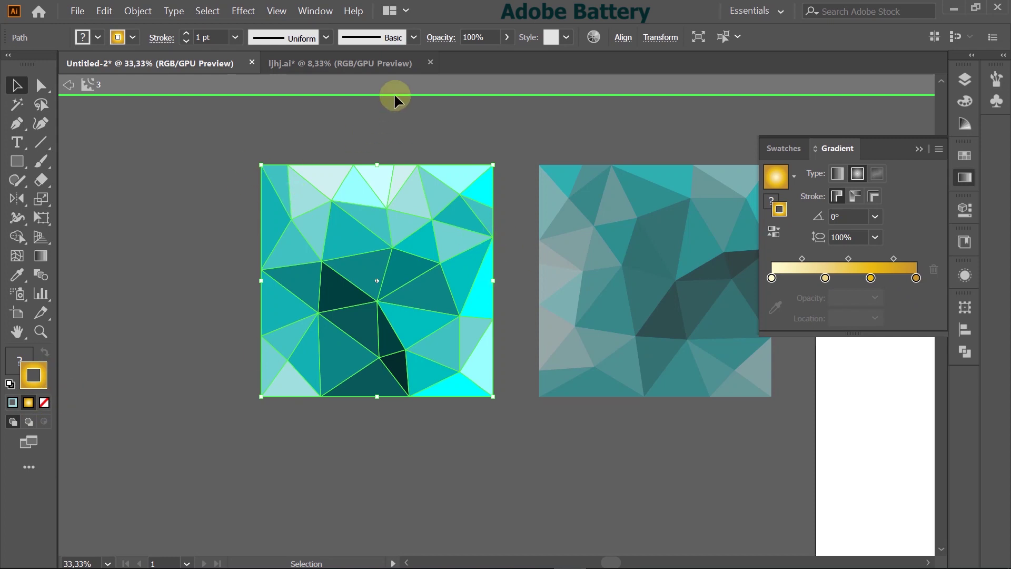
left_click(186, 33)
left_click(186, 34)
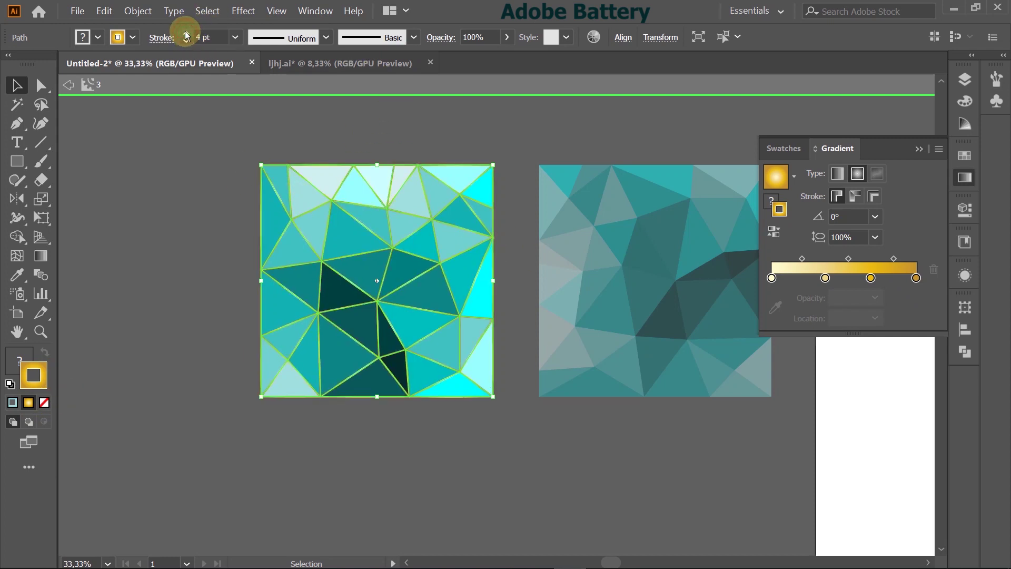
left_click(186, 42)
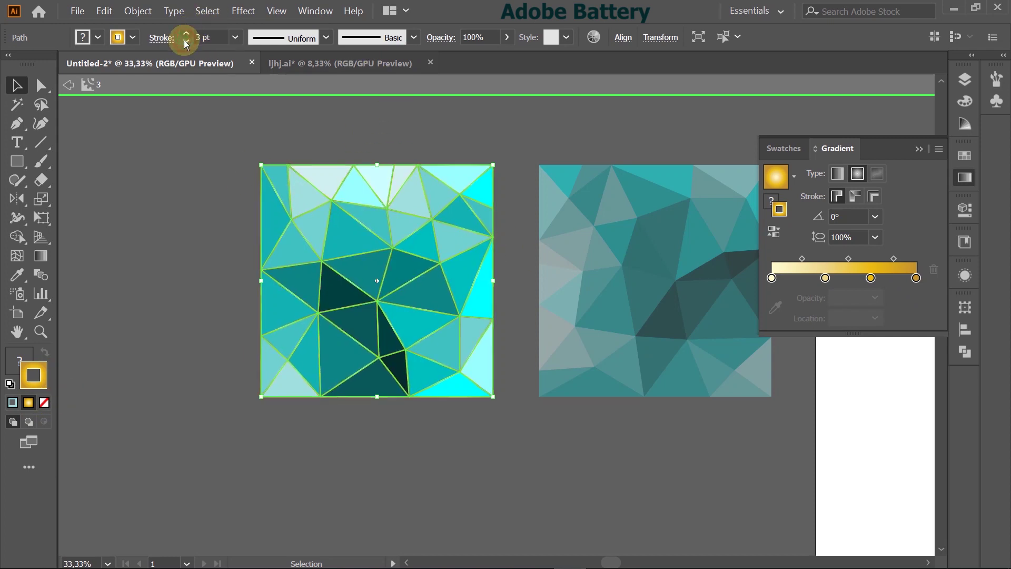
- Try the linear gold gradient swatch on the triangle outlines and check the result up close
left_click(967, 106)
left_click(965, 155)
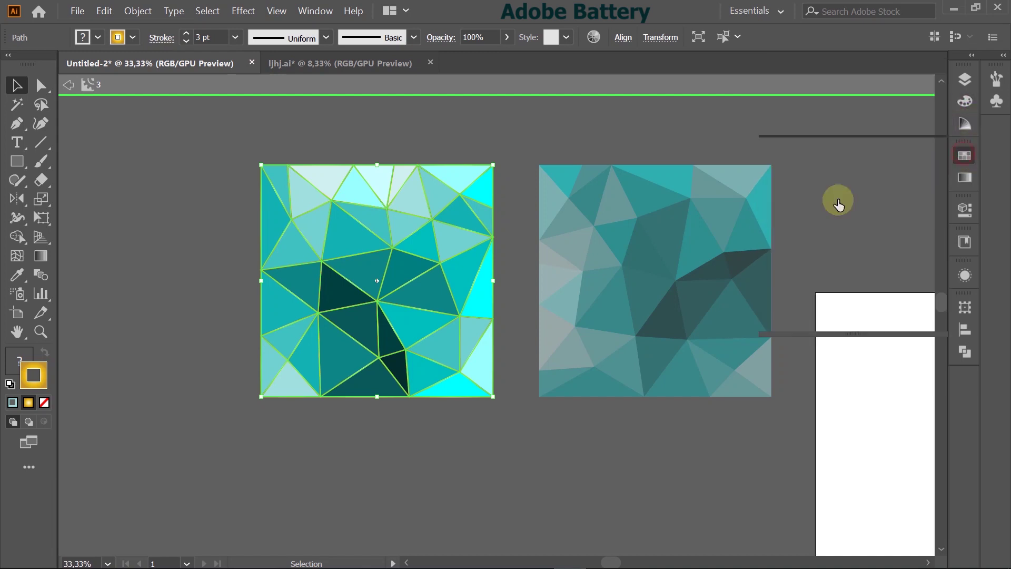
left_click(813, 230)
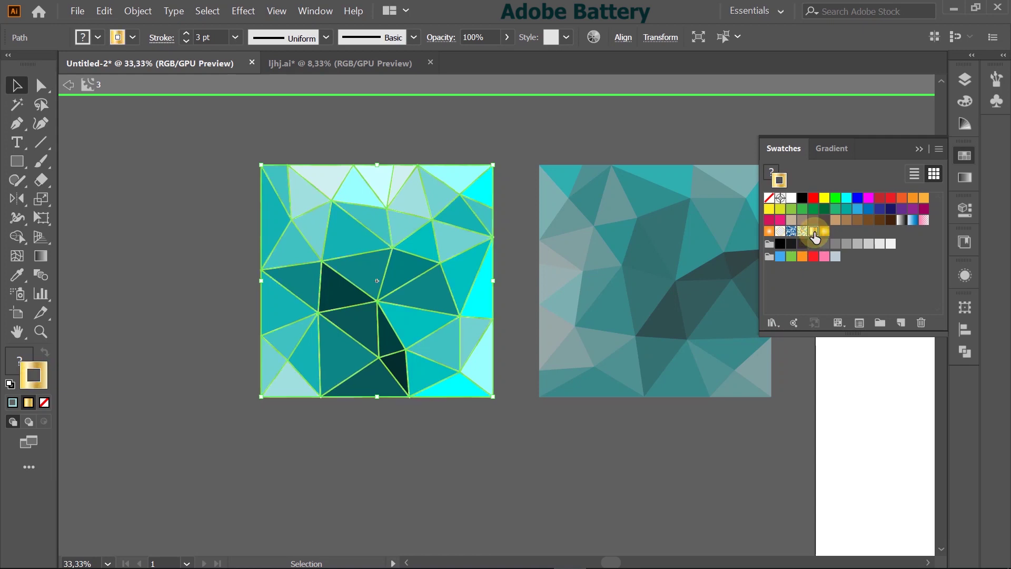
scroll(356, 304, "up", 5)
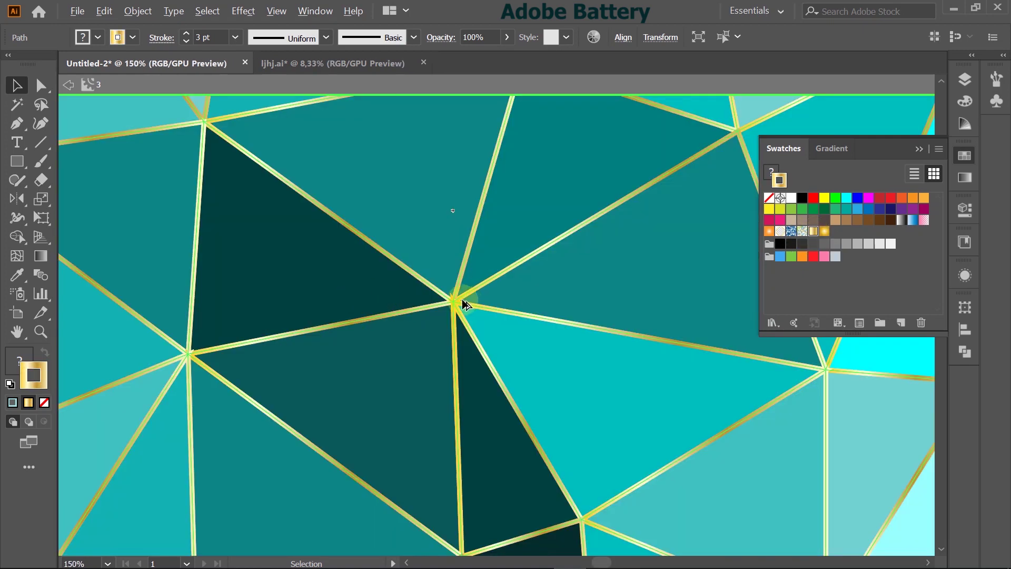
scroll(466, 305, "up", 3)
scroll(465, 305, "down", 3)
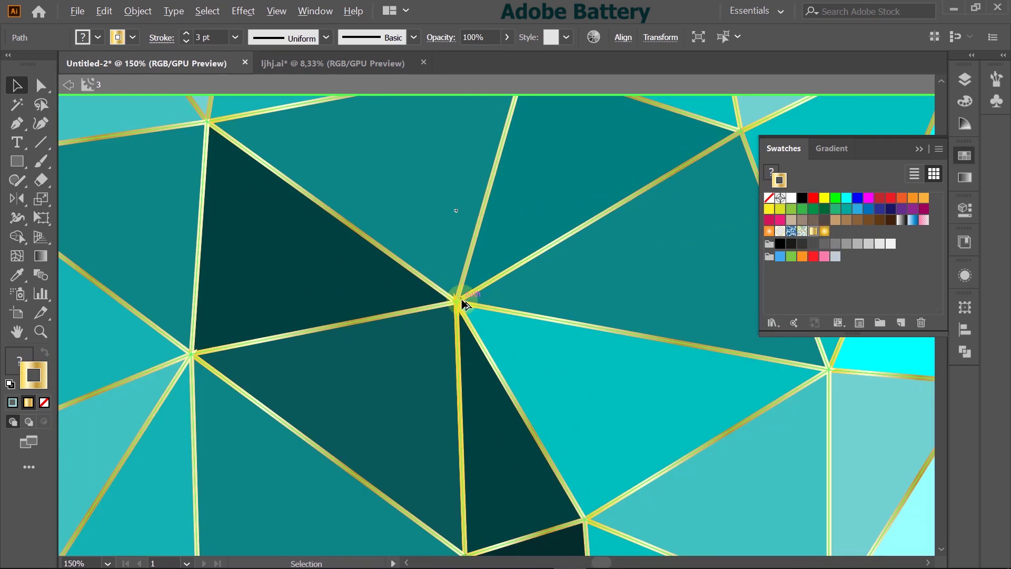
scroll(464, 304, "down", 2)
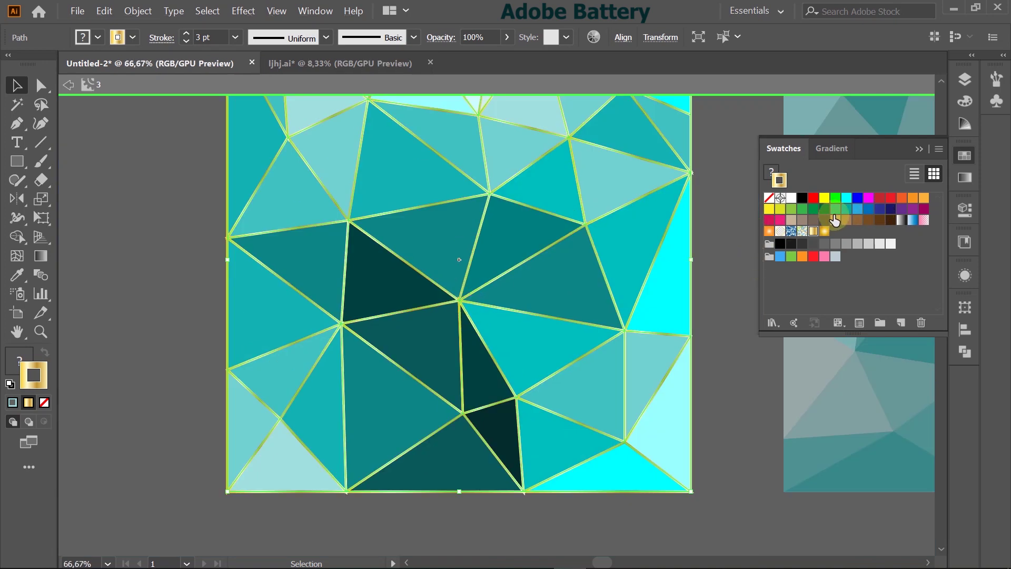
- Compare the radial and linear gold swatches on the triangle outlines, settling on Gold Radial
left_click(824, 232)
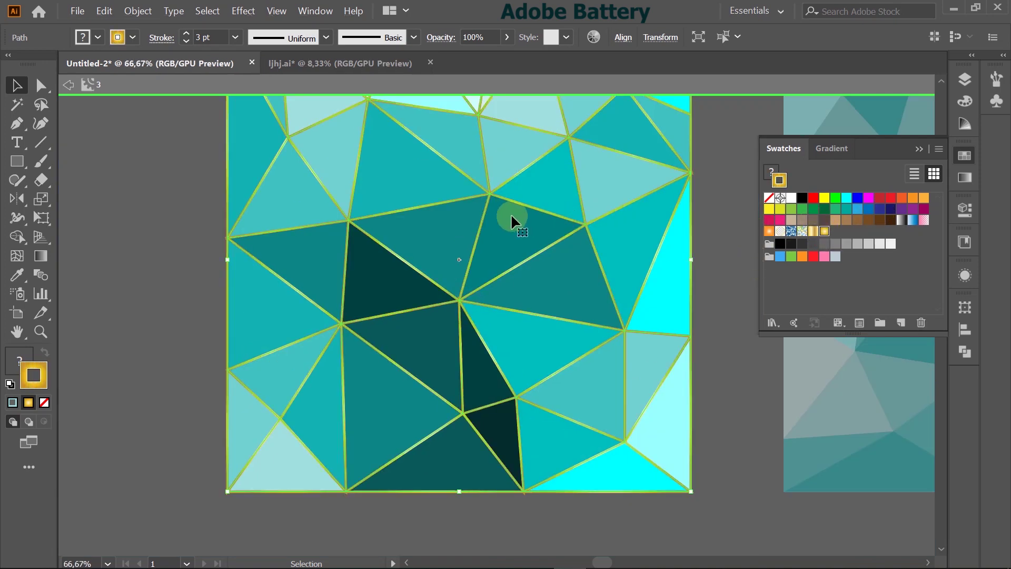
scroll(516, 220, "up", 4)
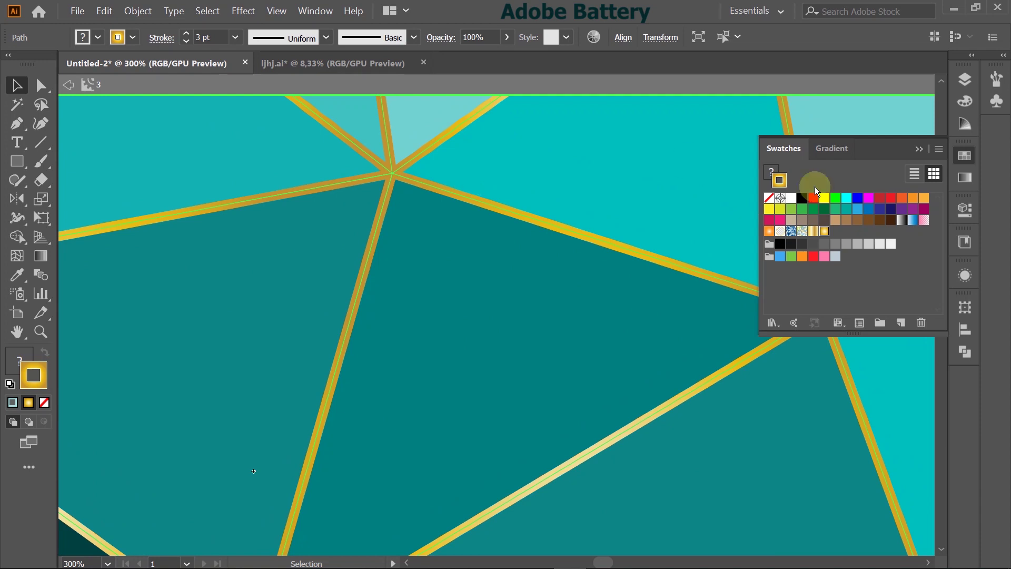
left_click(813, 232)
scroll(517, 154, "down", 4)
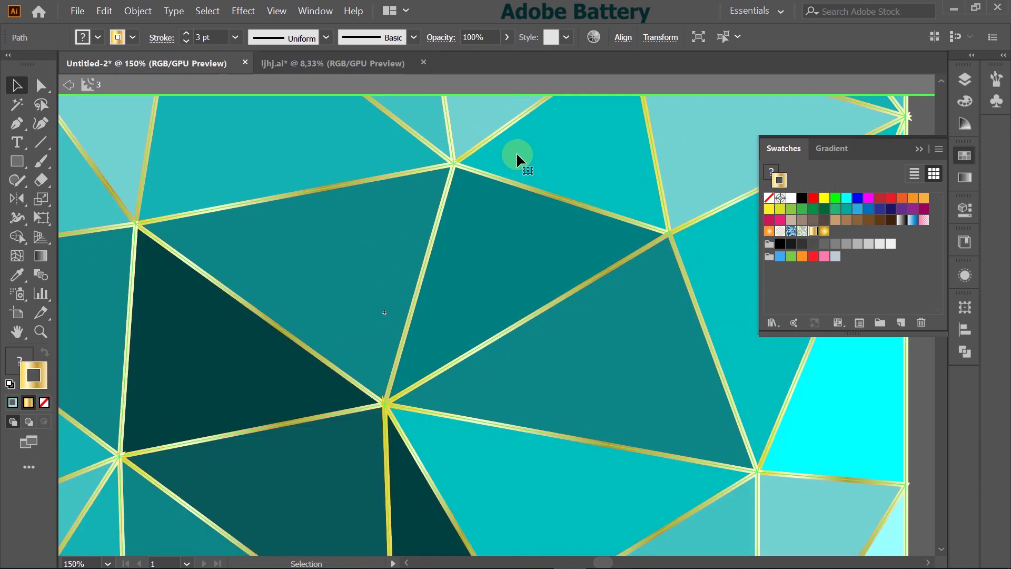
scroll(518, 155, "up", 2)
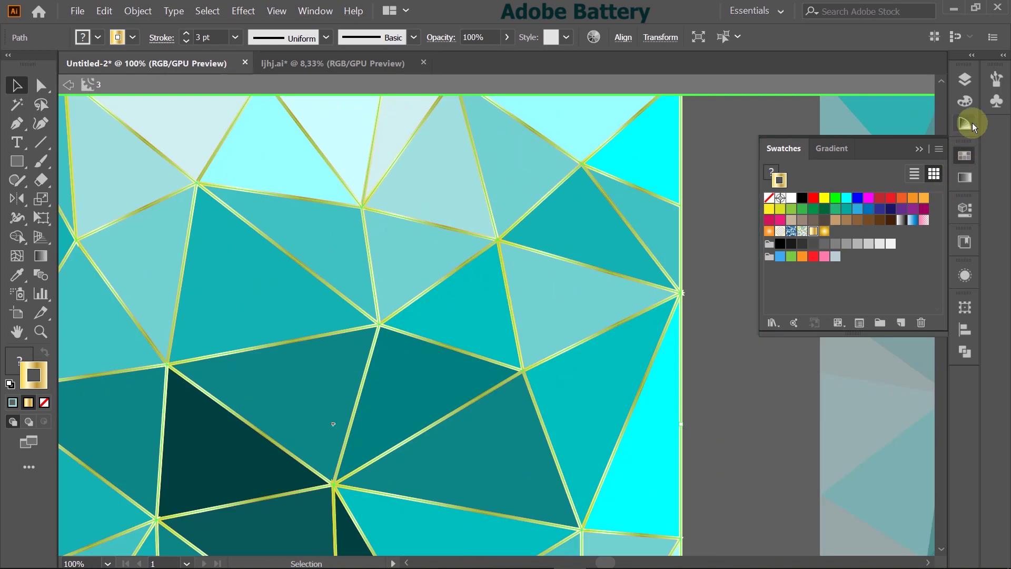
left_click(824, 232)
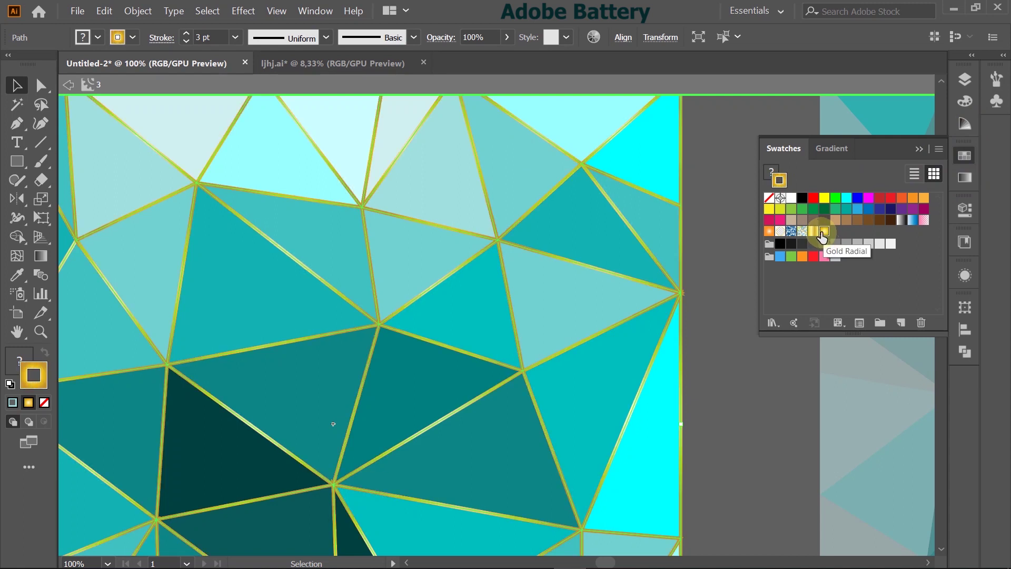
- Delete the second color stop of the gold stroke gradient and move the saturated gold stop to about 54%
left_click(965, 182)
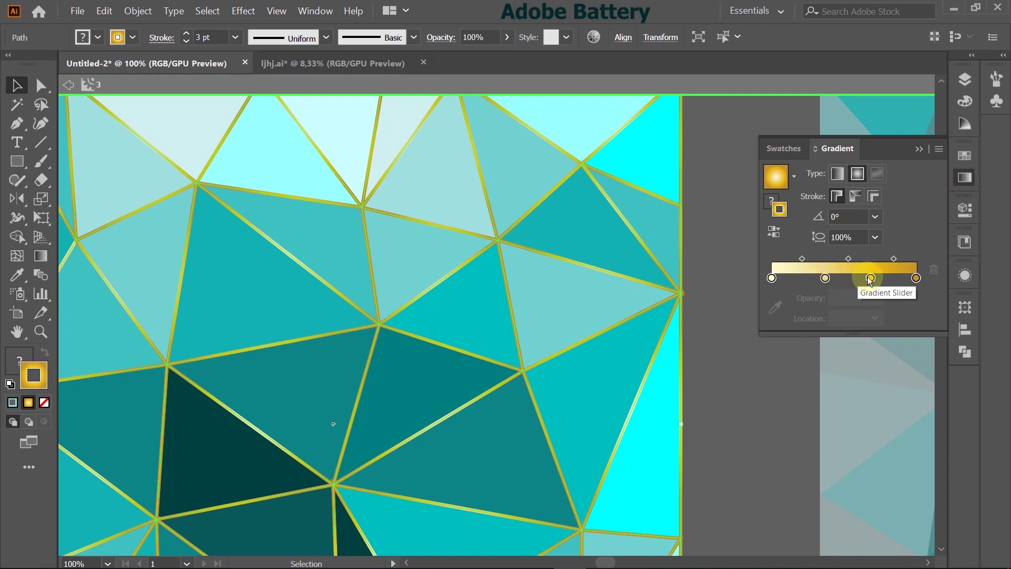
left_click(825, 278)
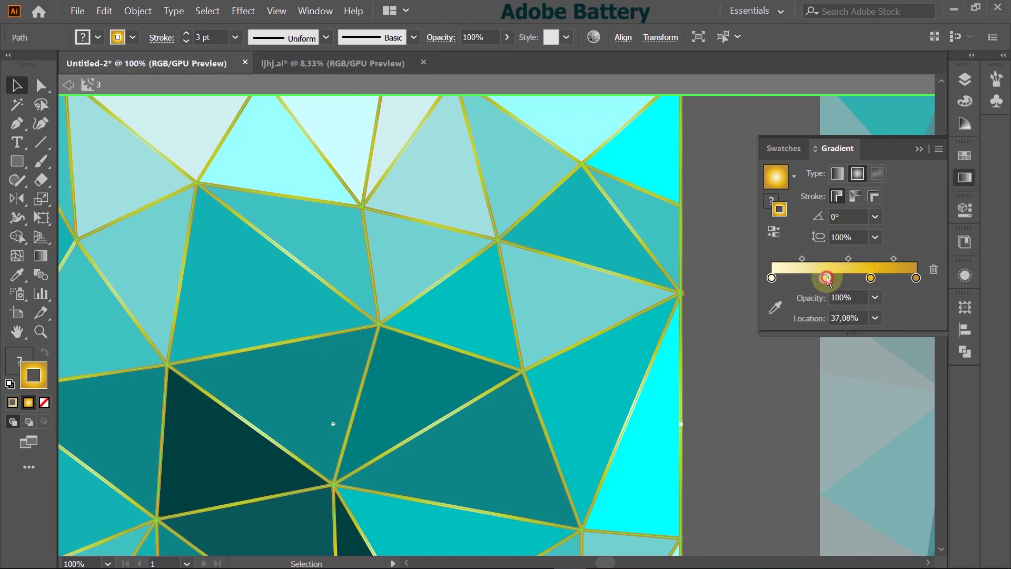
left_click(934, 271)
left_click_drag(870, 278, 850, 278)
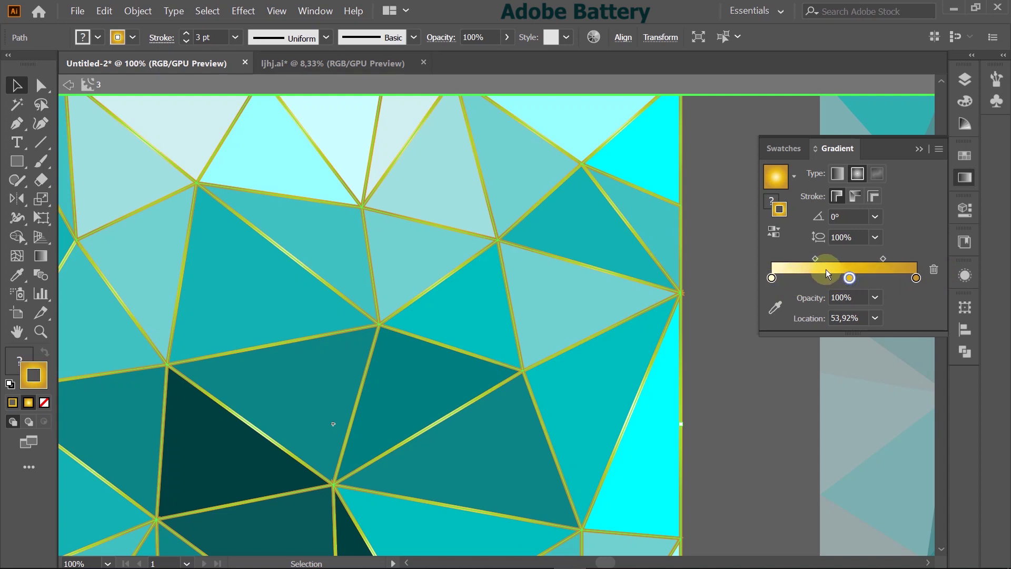
- Lighten the stroke gradient's starting stop to a near-white cream by raising its blue value
left_click(771, 278)
double_click(772, 278)
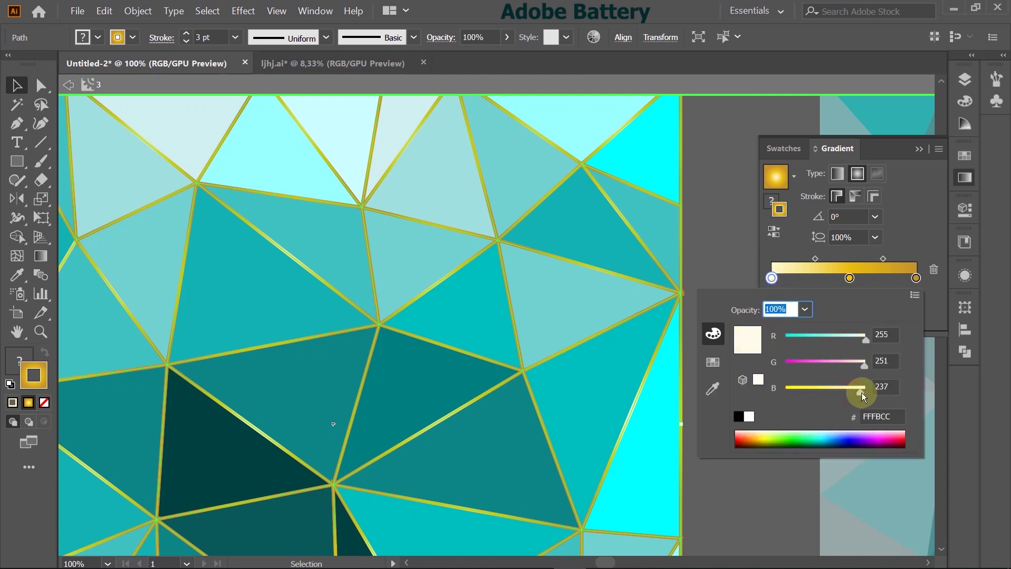
left_click(714, 229)
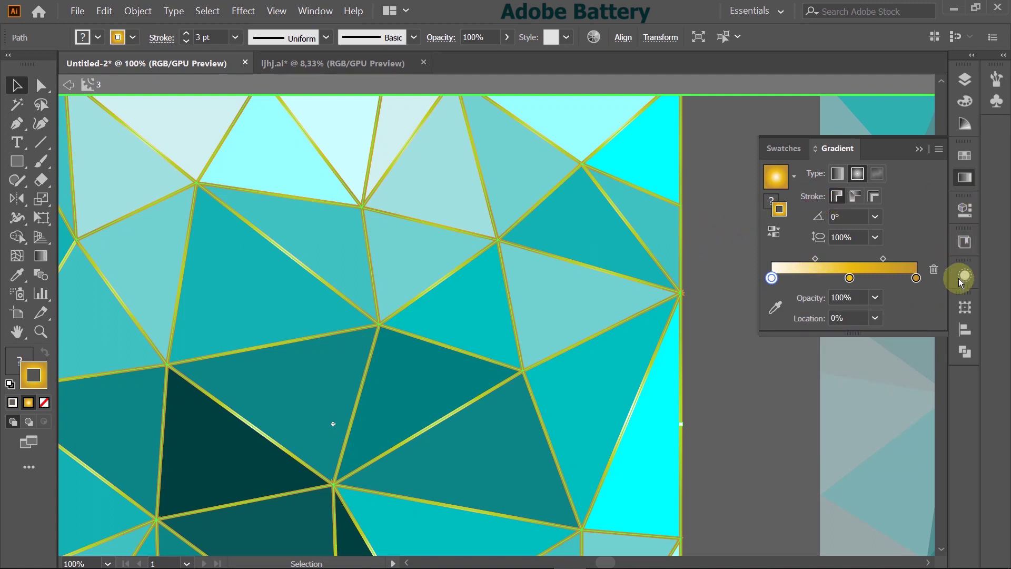
- Show the stroke settings and set the triangle outlines' weight to 4 pt
left_click(321, 12)
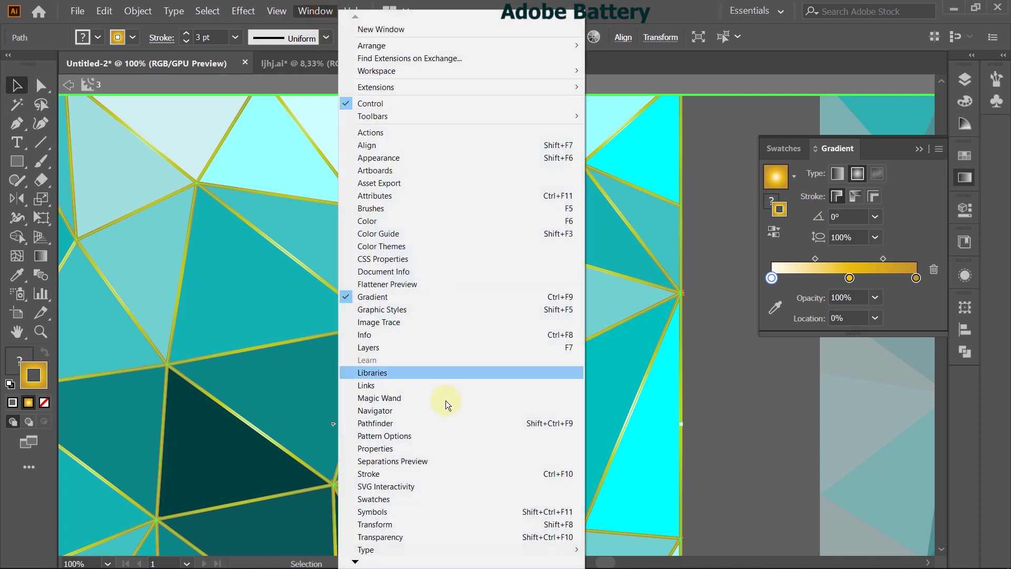
left_click(435, 471)
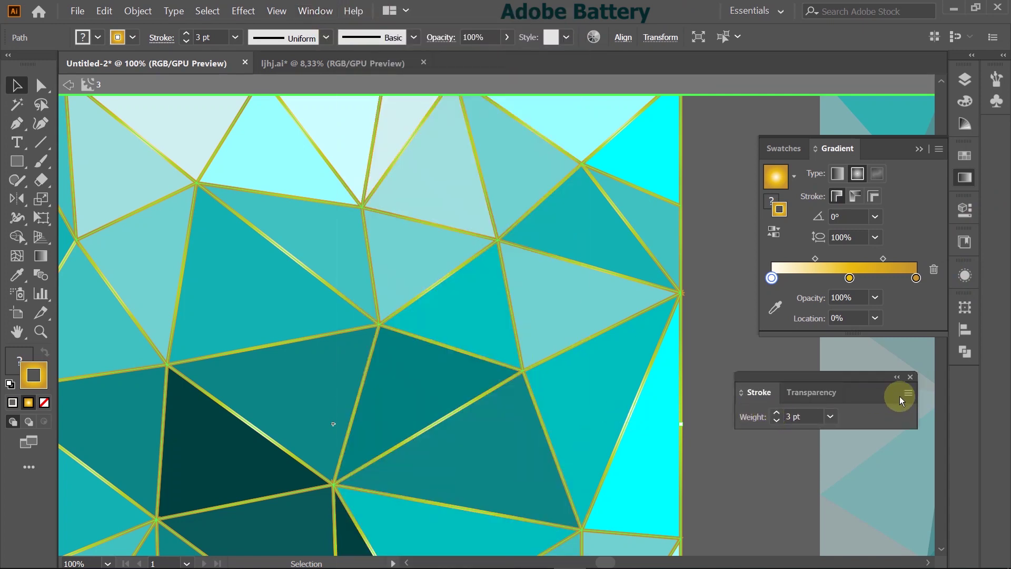
left_click(790, 392)
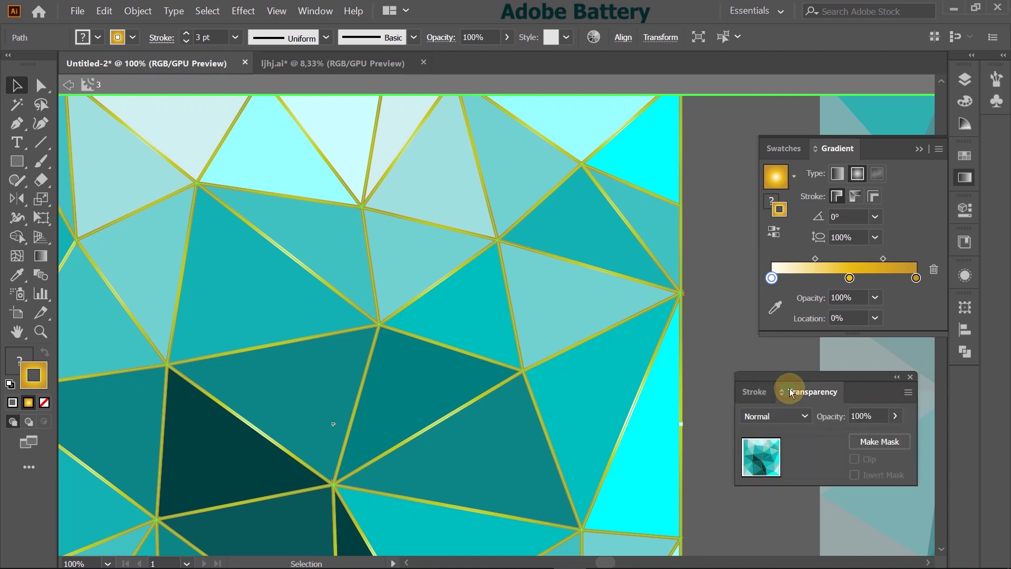
left_click(754, 392)
left_click(774, 418)
left_click(776, 412)
left_click(776, 412)
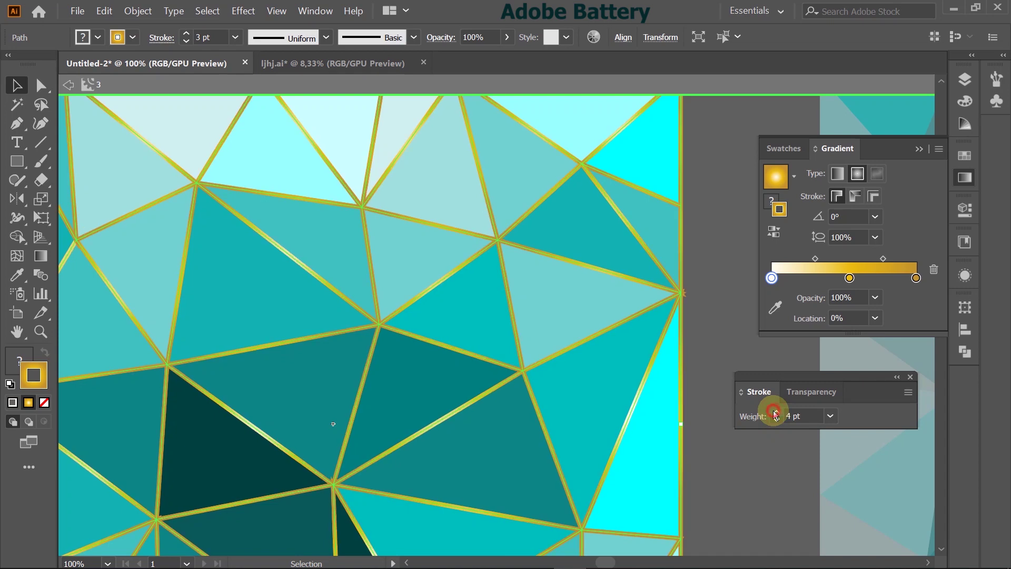
- Reveal the full stroke options and give the triangle outlines round caps and round corner joins
left_click(834, 417)
left_click(836, 417)
left_click(908, 393)
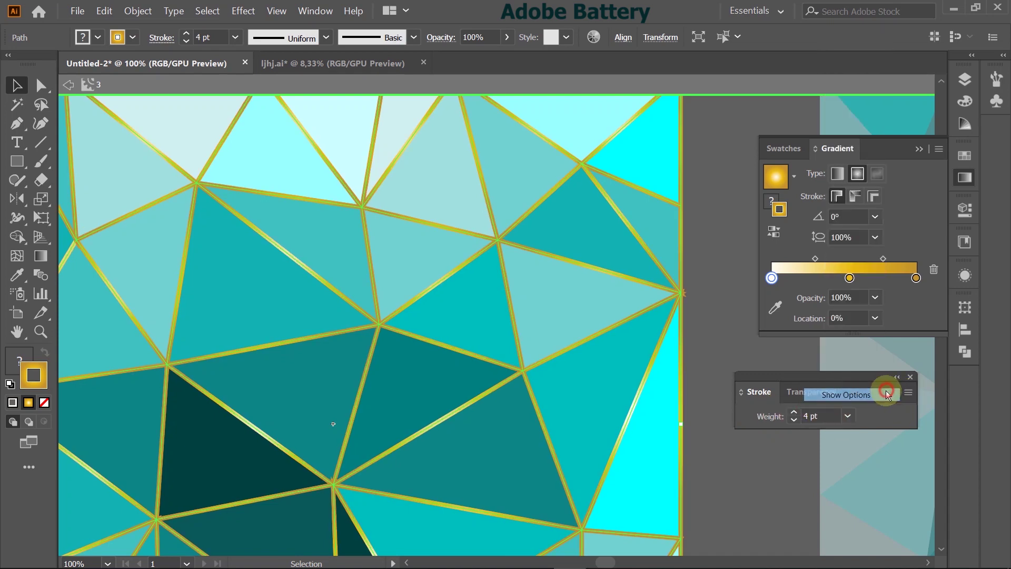
left_click(874, 390)
left_click(817, 444)
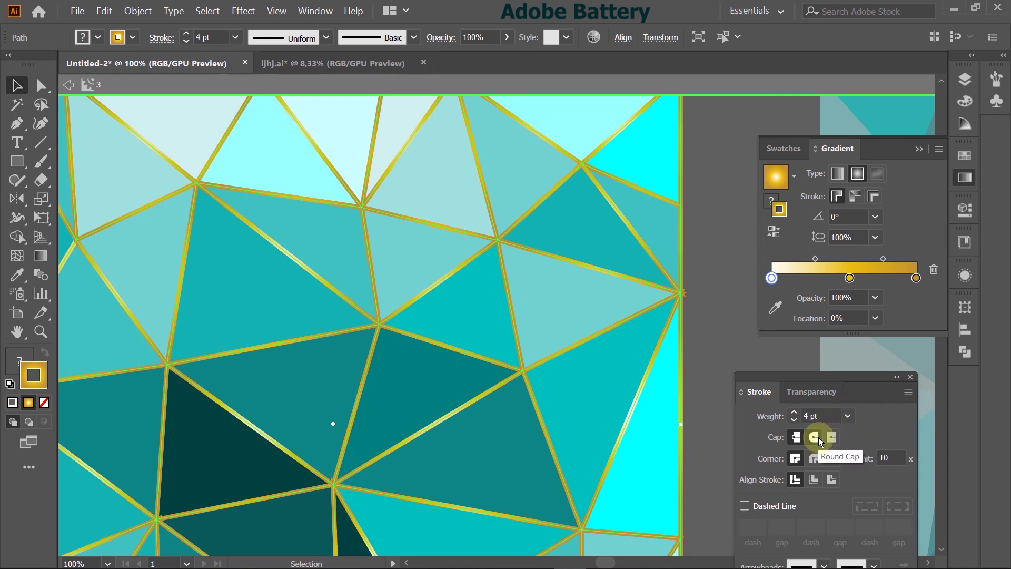
left_click(798, 465)
left_click(814, 458)
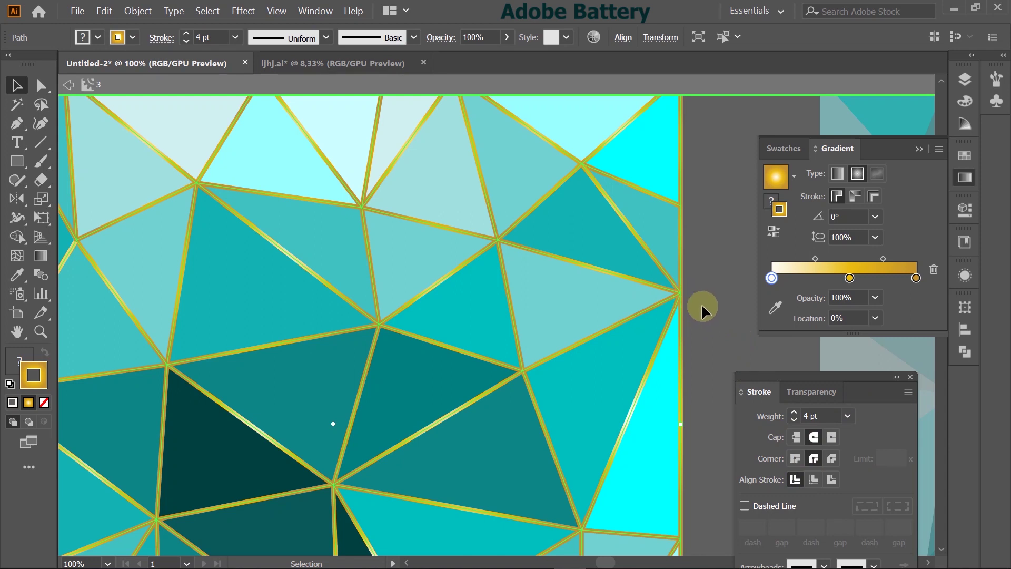
- Deselect the gold-outlined triangles and exit the symbol's isolation mode
scroll(717, 326, "down", 6)
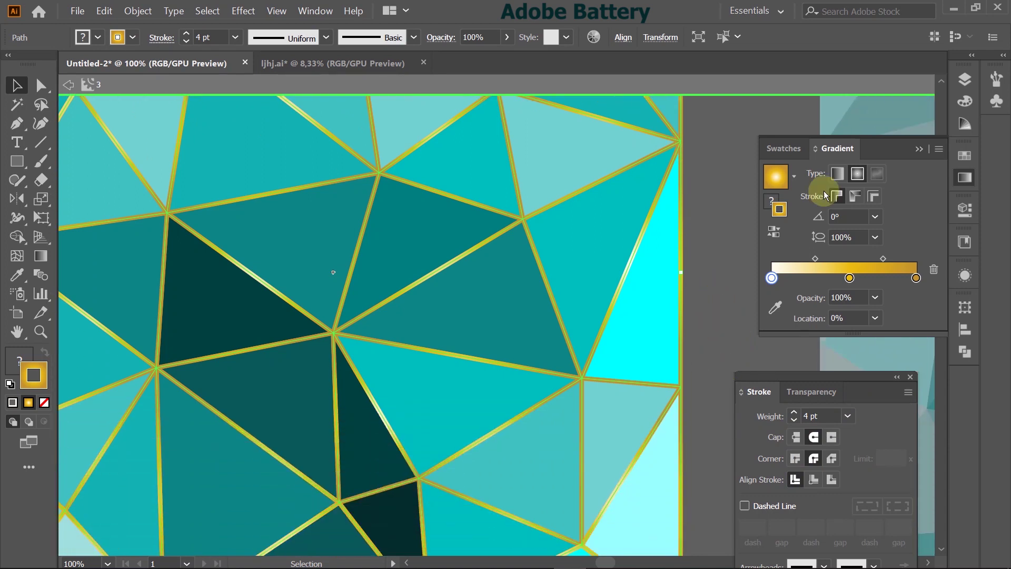
left_click(737, 182)
scroll(735, 181, "down", 3)
scroll(733, 179, "up", 2)
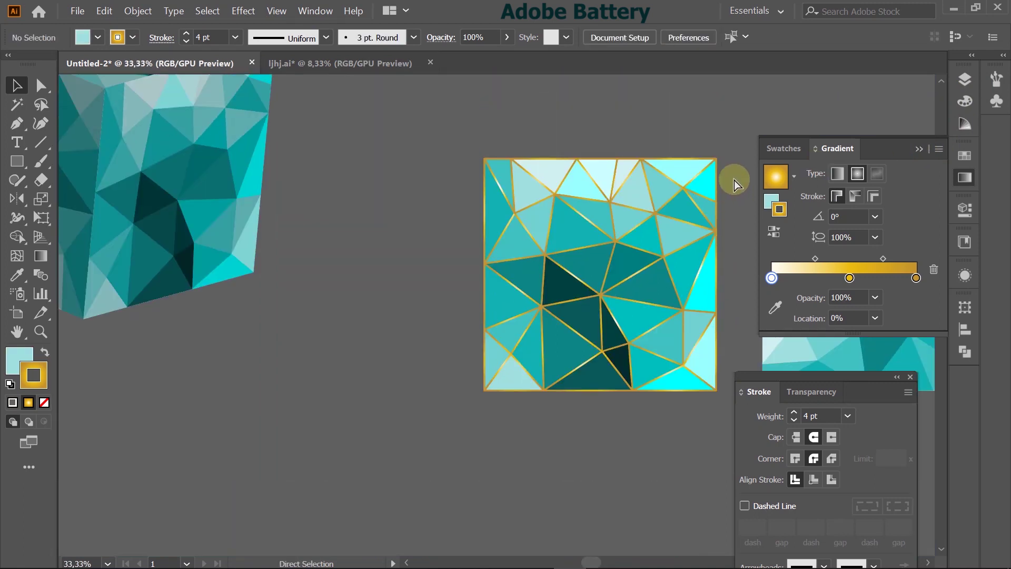
- Duplicate the gold-outlined mosaic straight down into the empty space below the original
scroll(669, 210, "down", 1)
scroll(605, 248, "right", 5)
left_click_drag(341, 218, 356, 443)
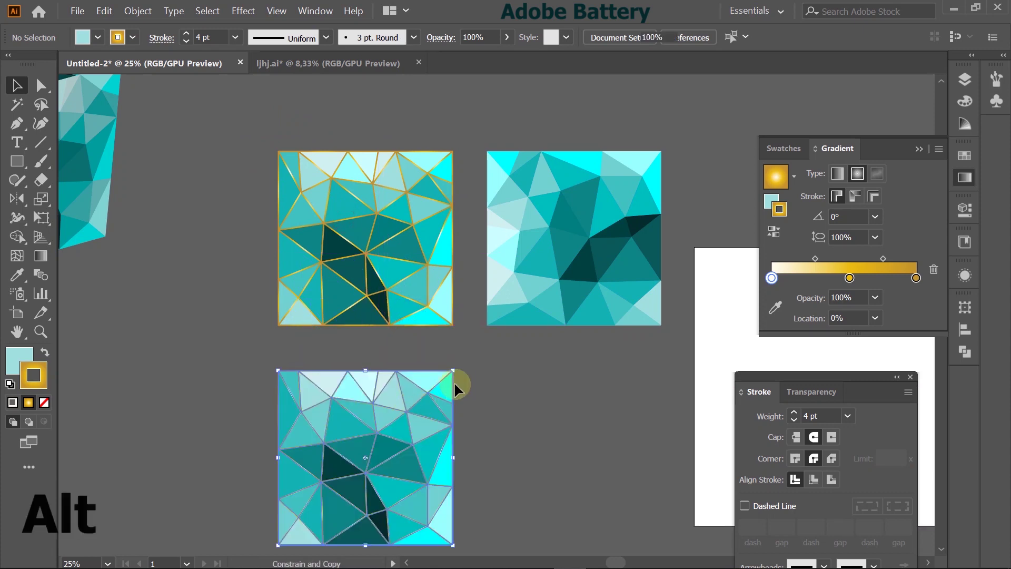
- Rotate the lower gold-outlined mosaic copy 90° clockwise and deselect it
left_click_drag(458, 454, 510, 443)
left_click(509, 438)
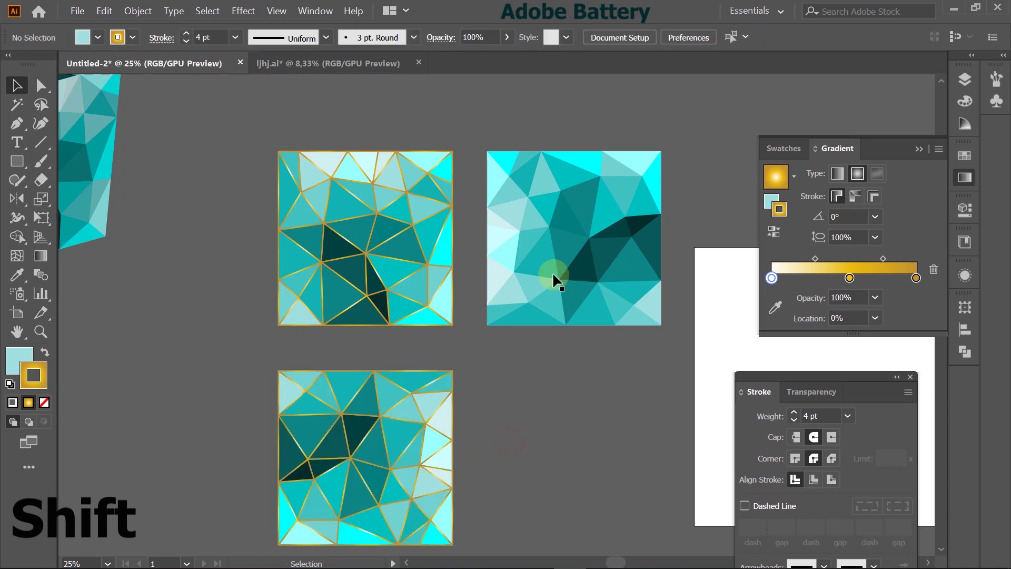
- Save the rotated gold-outlined mosaic as a new dynamic symbol named 3/3 and deselect it
left_click(973, 122)
left_click(965, 100)
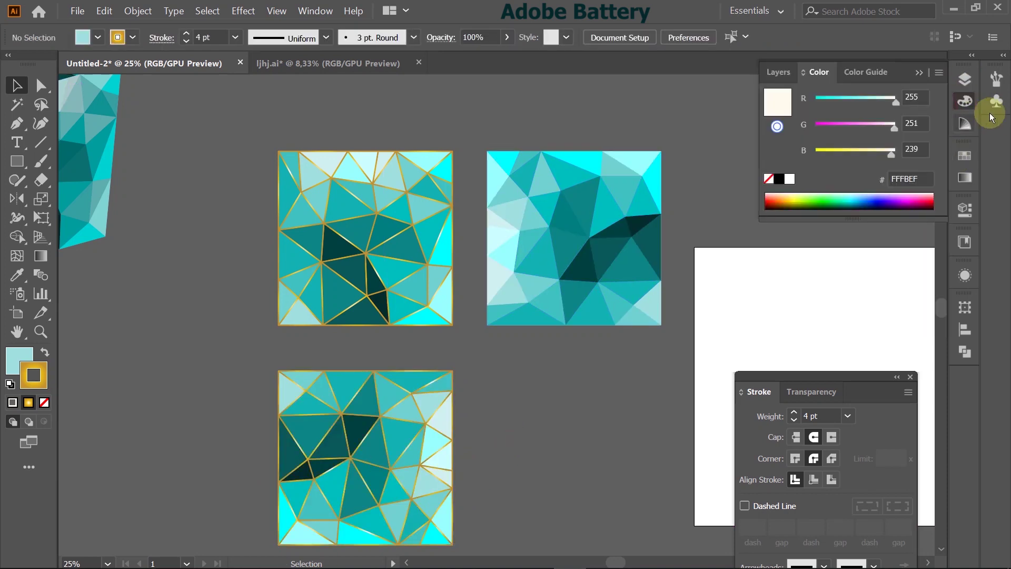
left_click(997, 102)
scroll(936, 121, "down", 1)
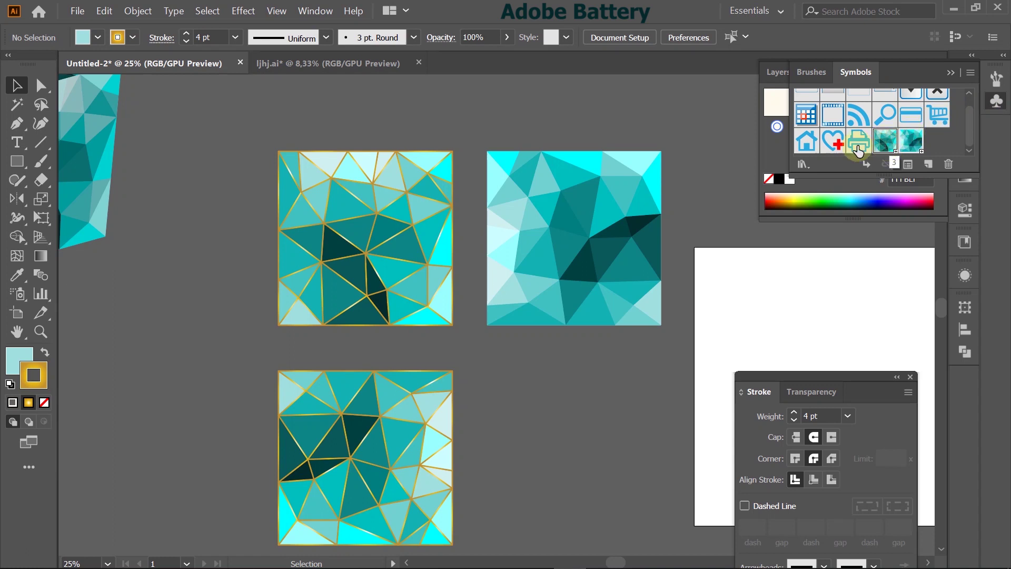
left_click(336, 427)
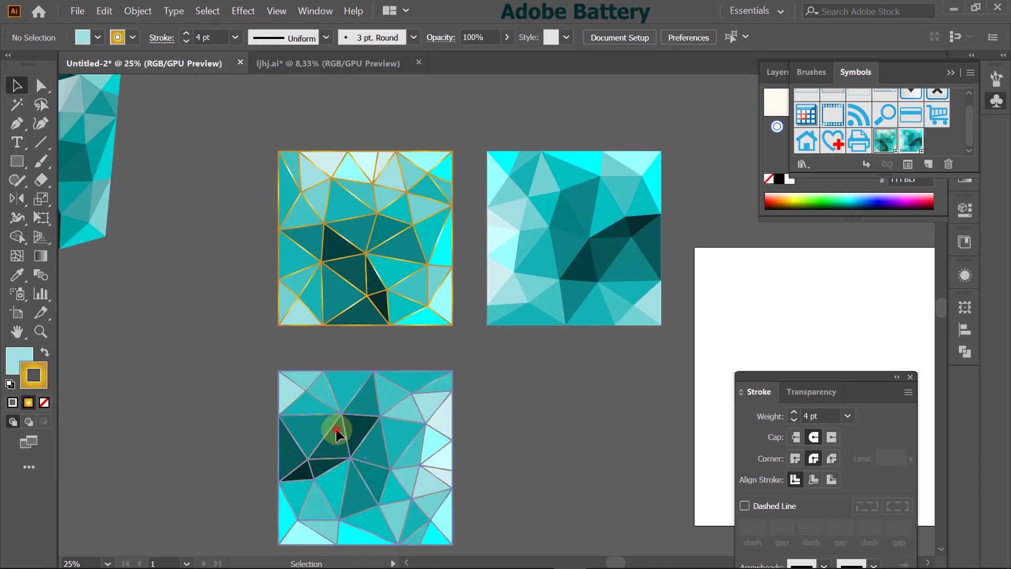
left_click(928, 164)
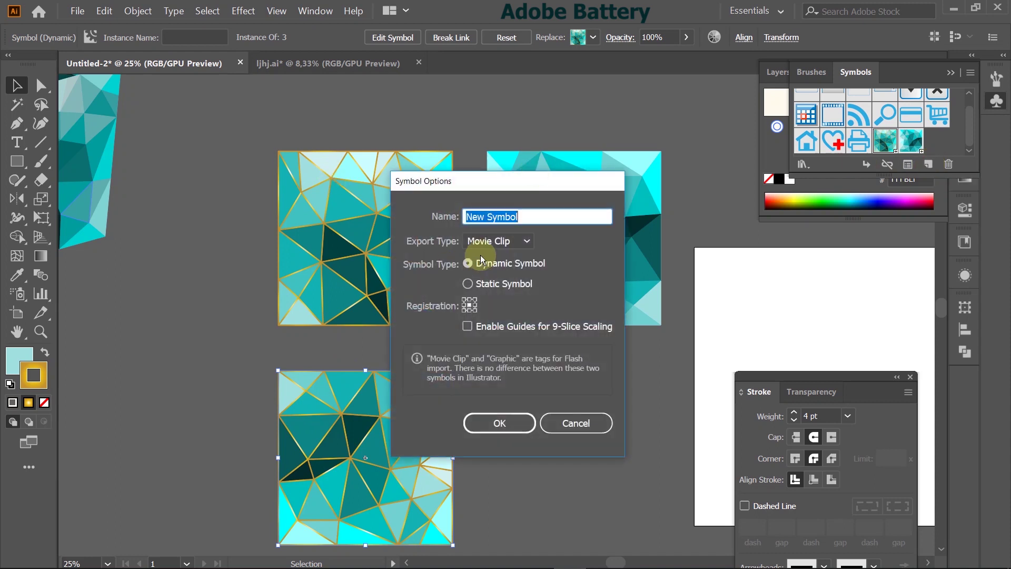
key("BackSpace")
type("3/3")
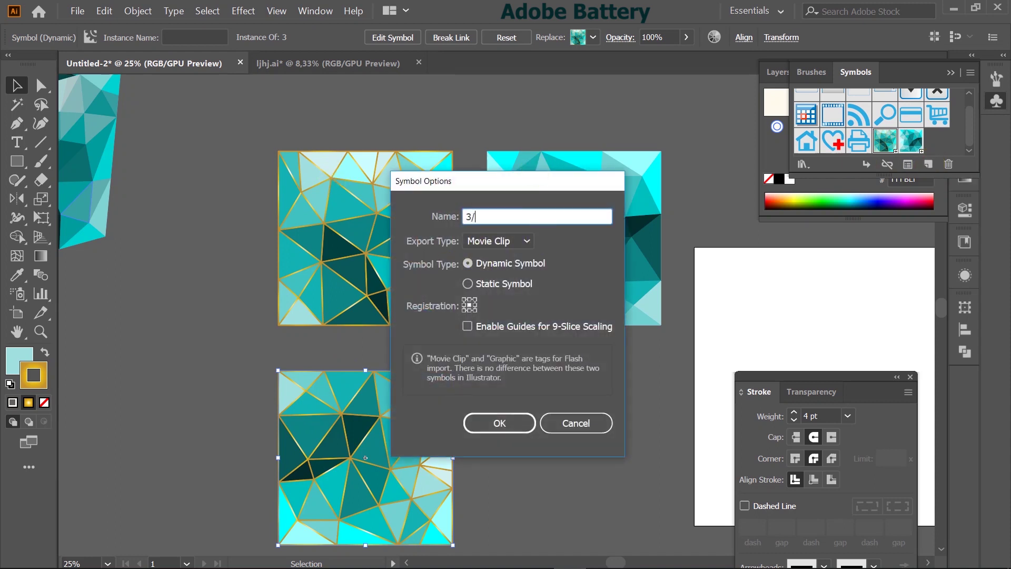
left_click(504, 427)
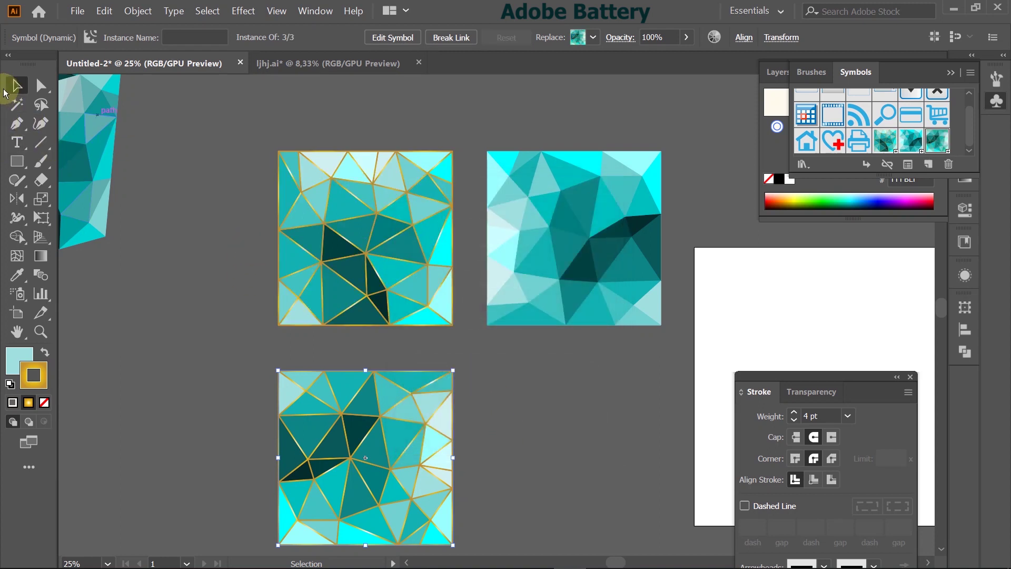
left_click(141, 108)
- Draw a light-teal square in the empty space above the mosaics and remove its stroke
scroll(141, 106, "down", 1)
scroll(235, 156, "down", 3)
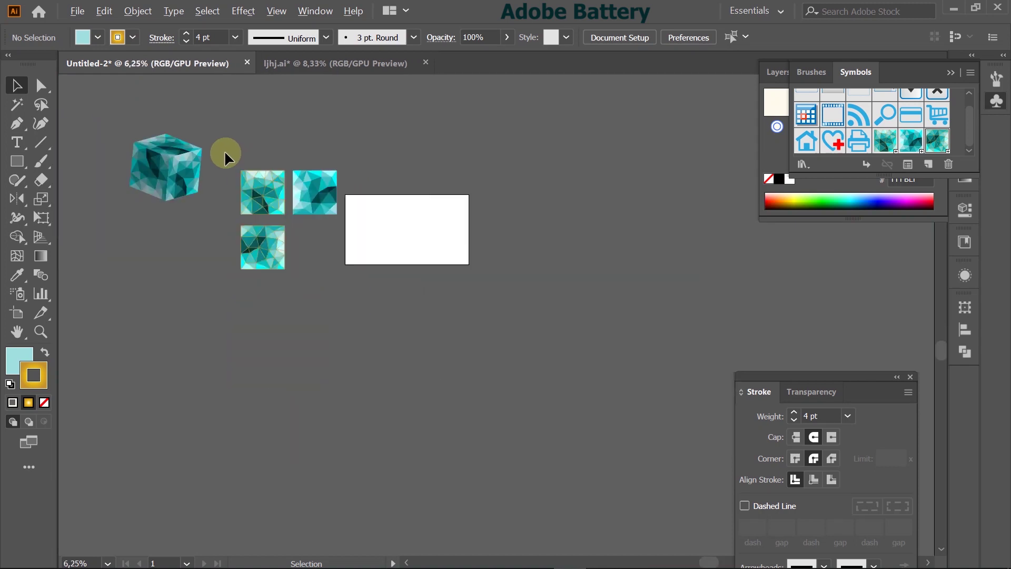
scroll(227, 151, "up", 2)
scroll(229, 157, "up", 1)
left_click(17, 162)
left_click_drag(250, 157, 316, 222)
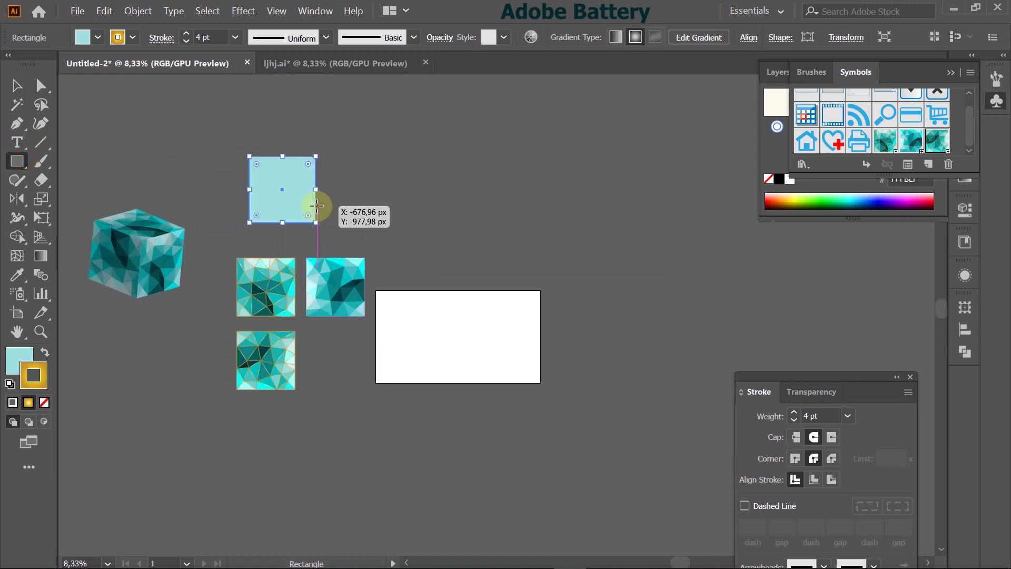
scroll(274, 154, "up", 3)
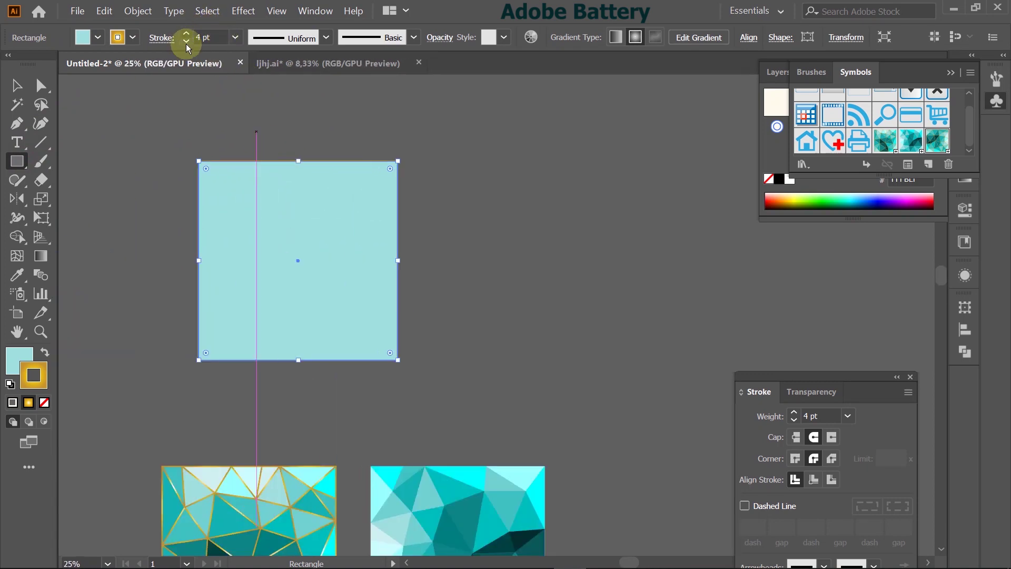
left_click(44, 402)
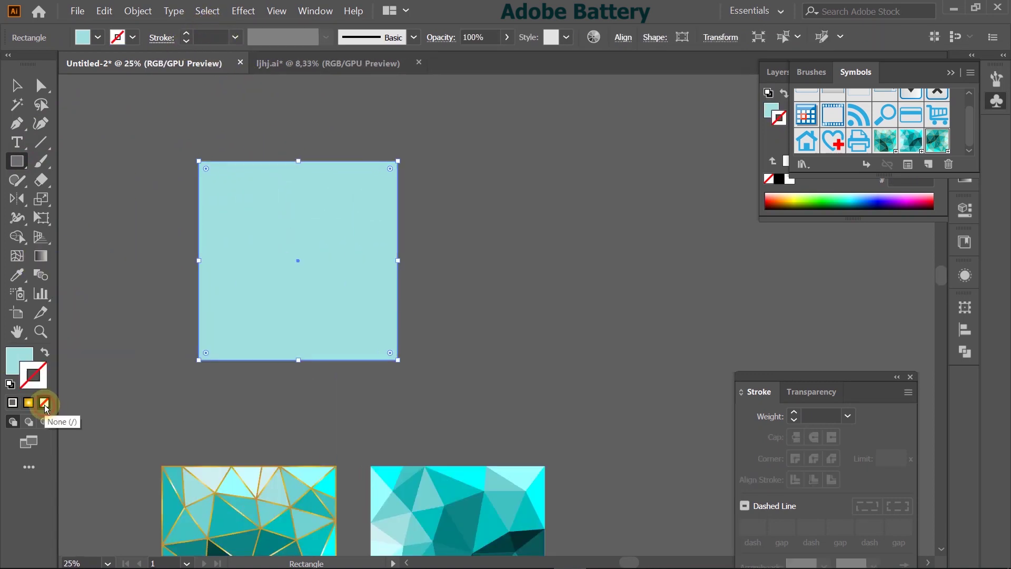
left_click(17, 361)
- Apply the 3D Extrude & Bevel effect to the square with preview on and an extrude depth of 852 pt
left_click(244, 11)
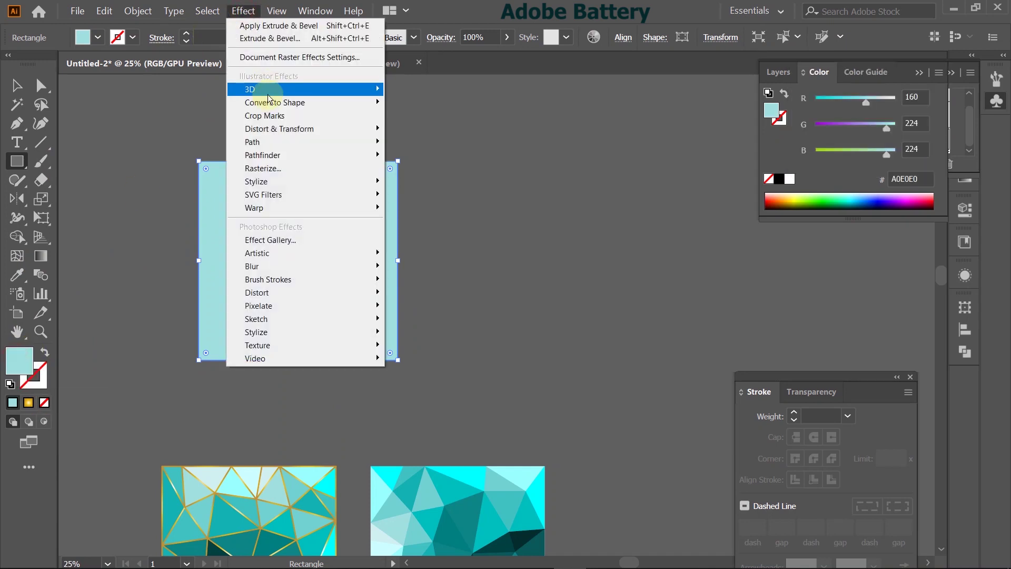
mouse_move(268, 91)
left_click(474, 89)
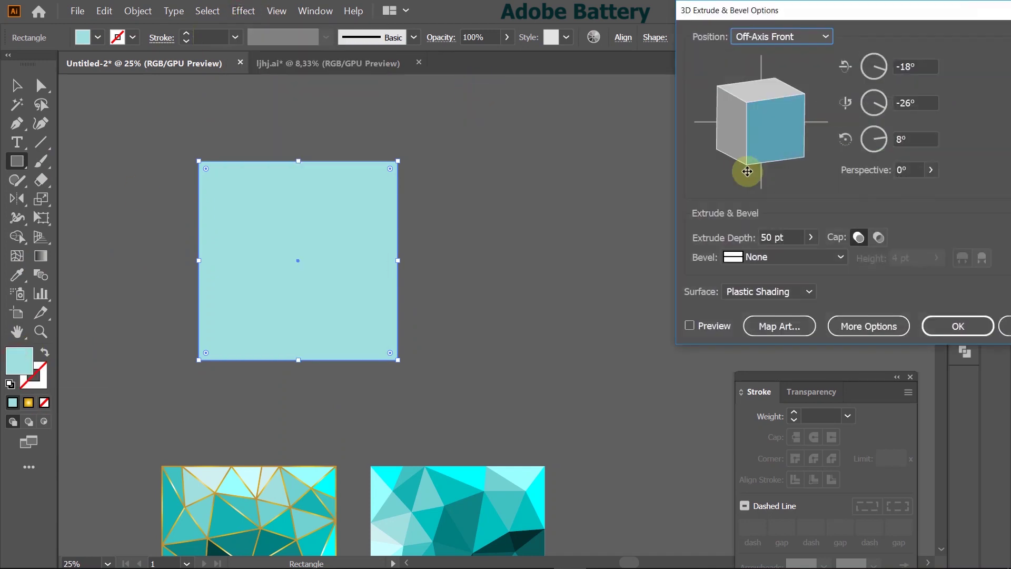
left_click_drag(811, 237, 779, 257)
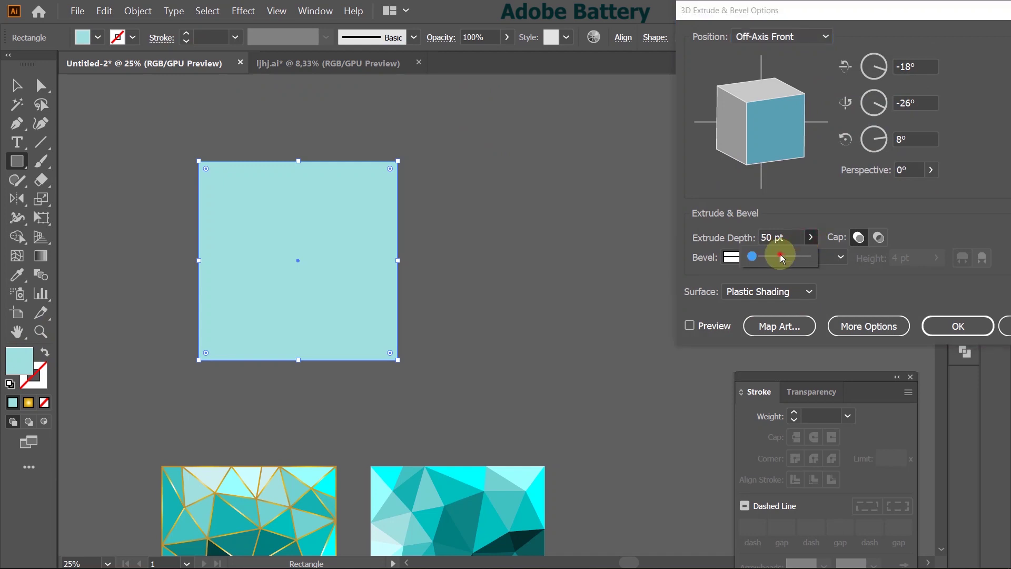
left_click(723, 324)
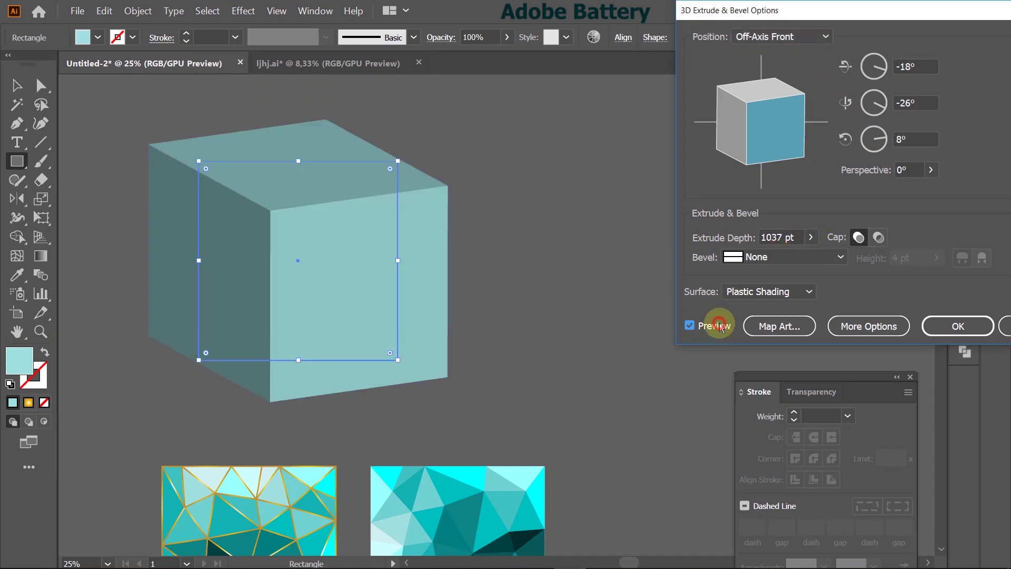
left_click(811, 238)
left_click_drag(780, 258, 774, 258)
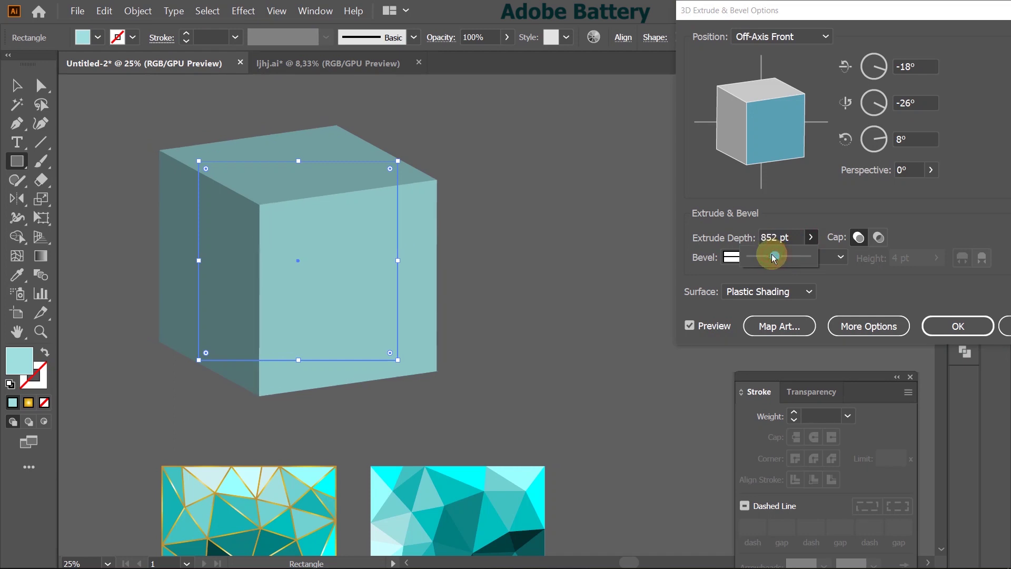
- Map symbol 3 onto the cube's front face, surface 1 of 6, and scale it to fit
left_click(780, 326)
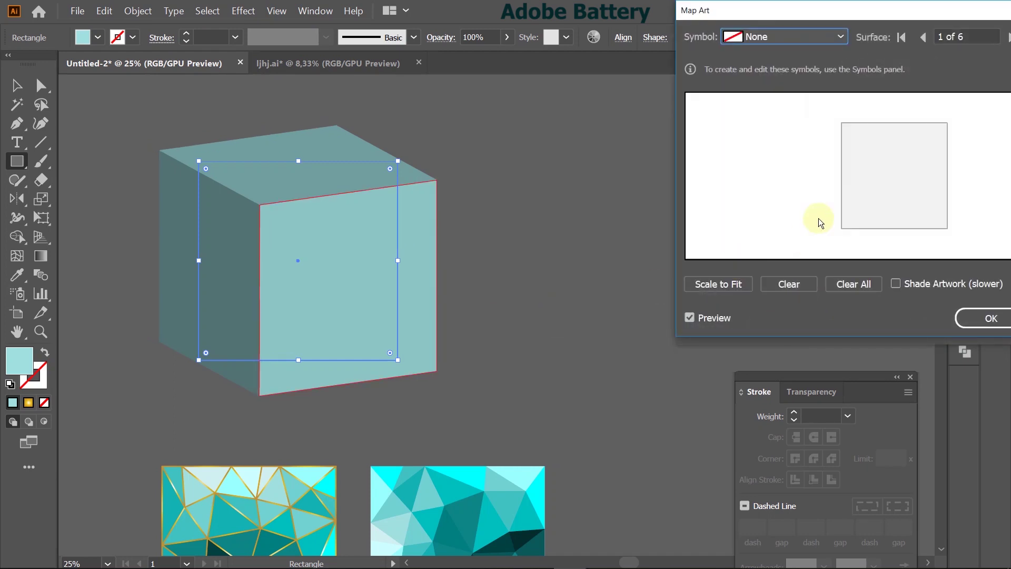
left_click_drag(851, 13, 658, 33)
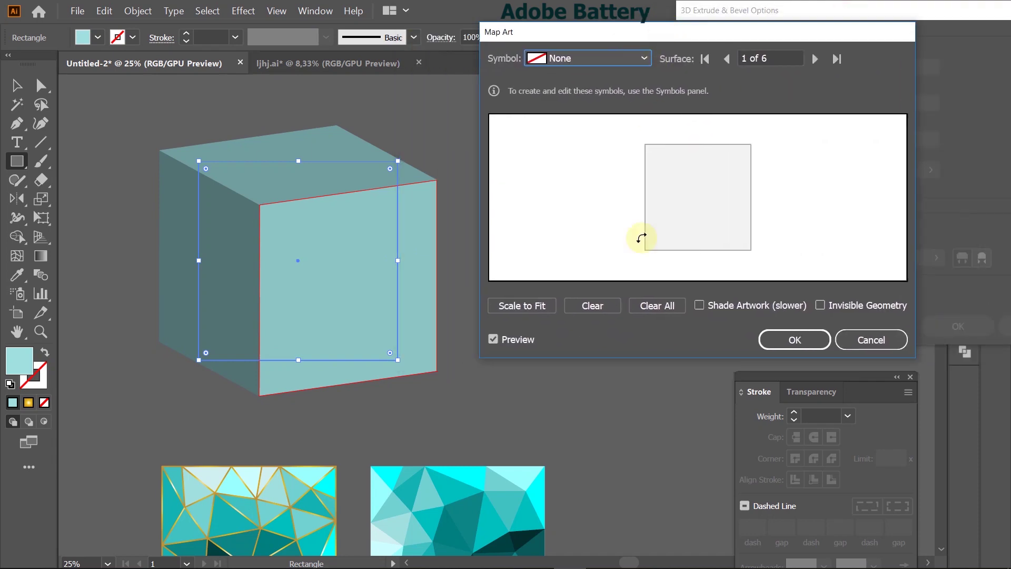
left_click(606, 59)
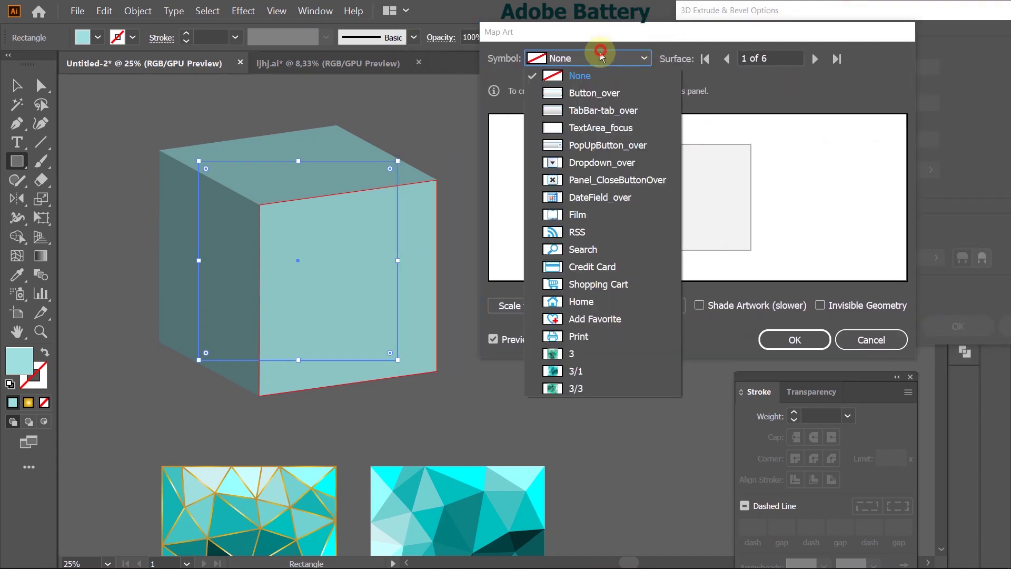
left_click(582, 359)
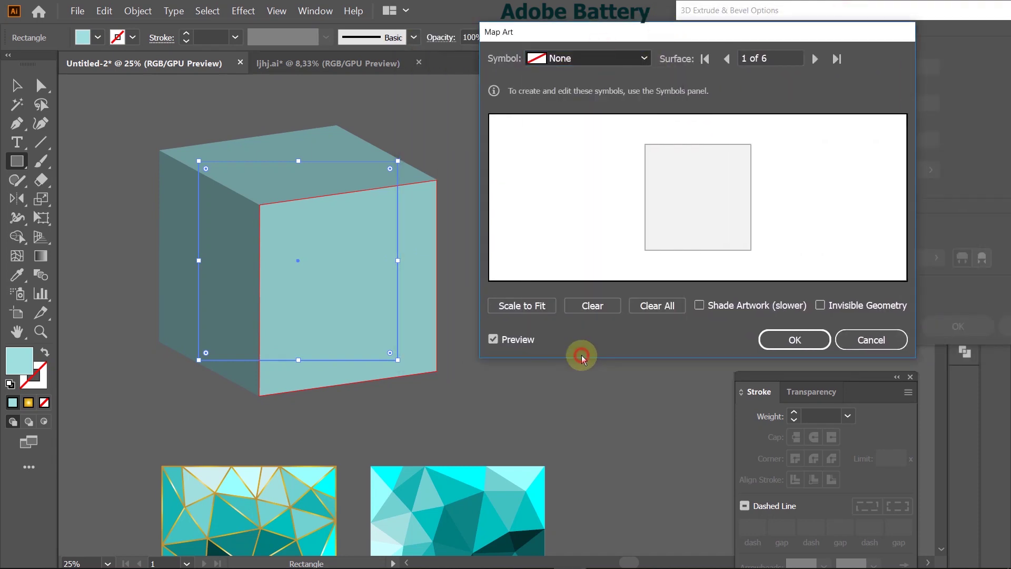
left_click(538, 307)
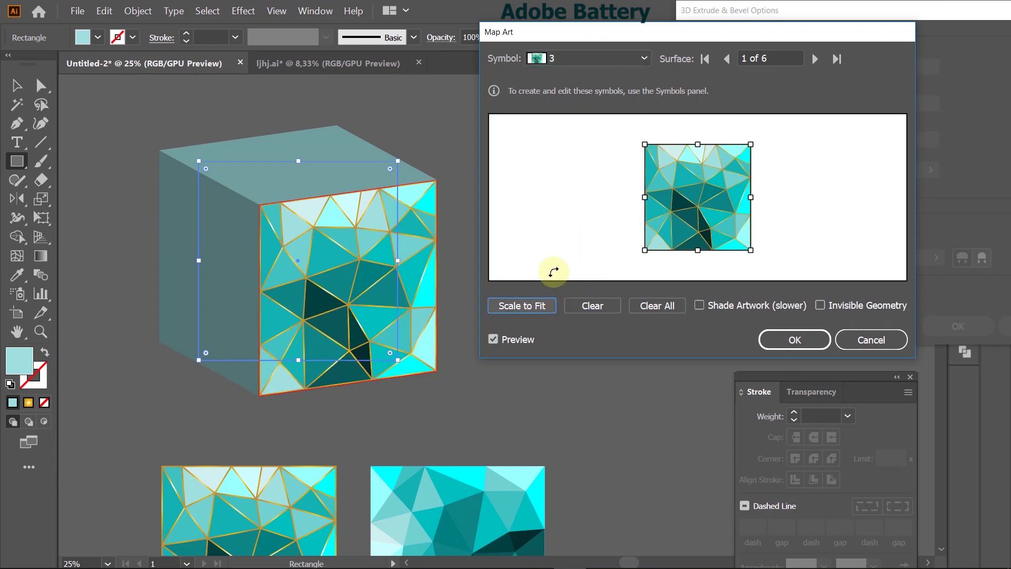
- Map symbol 3/3 onto the cube's top face, surface 6, scale it to fit, and go to surface 5
left_click(731, 59)
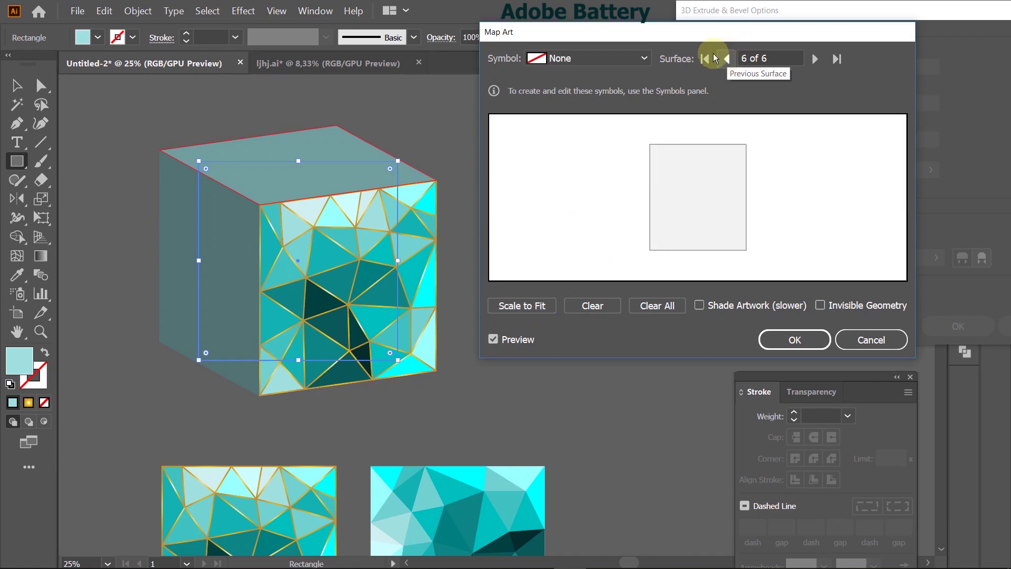
left_click(642, 58)
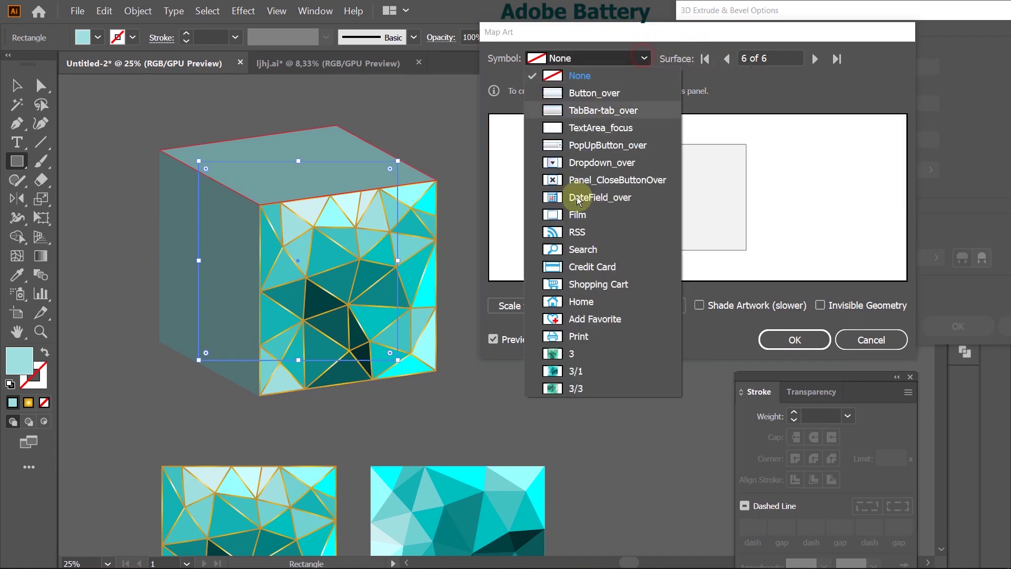
left_click(593, 385)
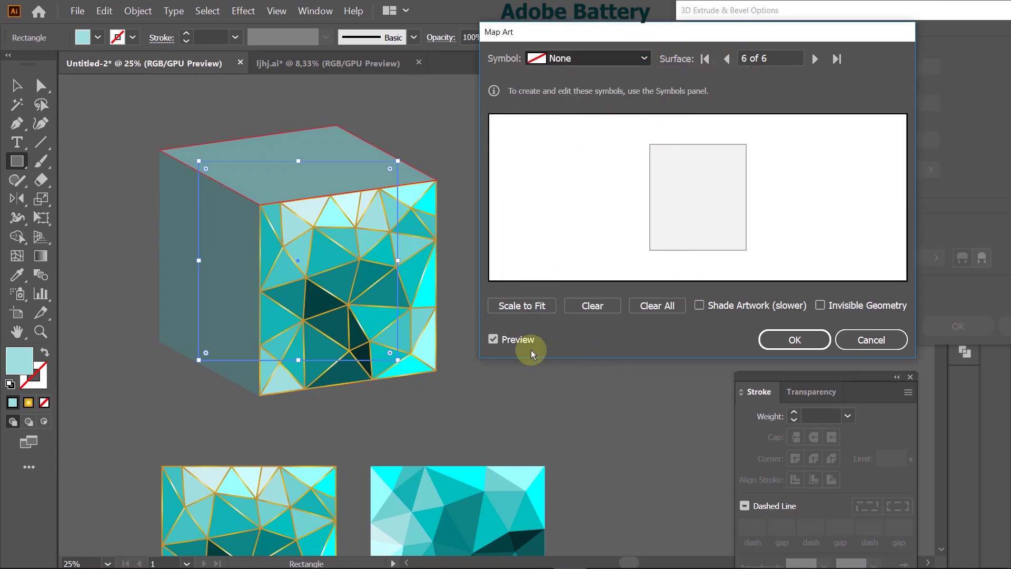
left_click(526, 309)
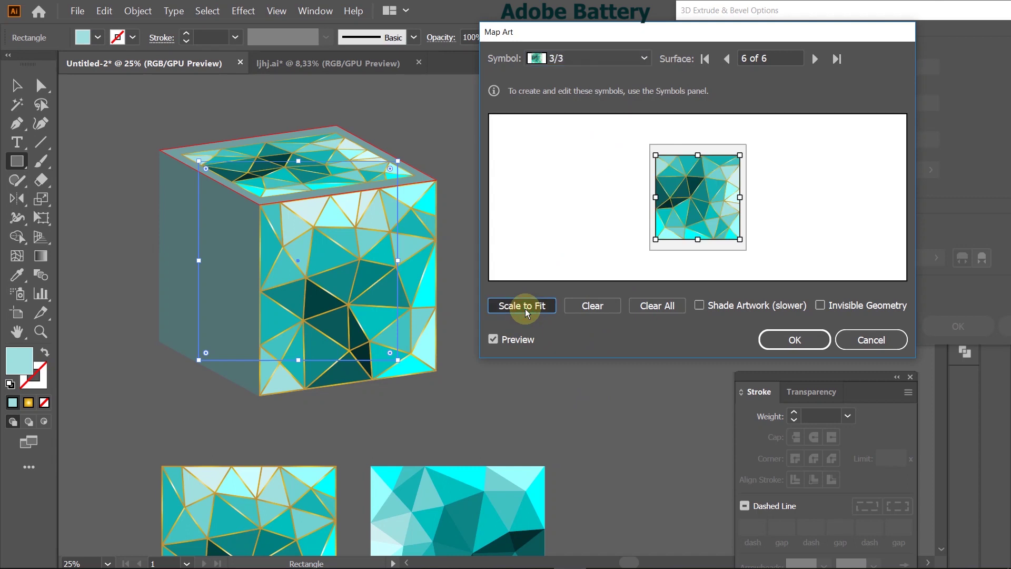
left_click(724, 57)
left_click(605, 57)
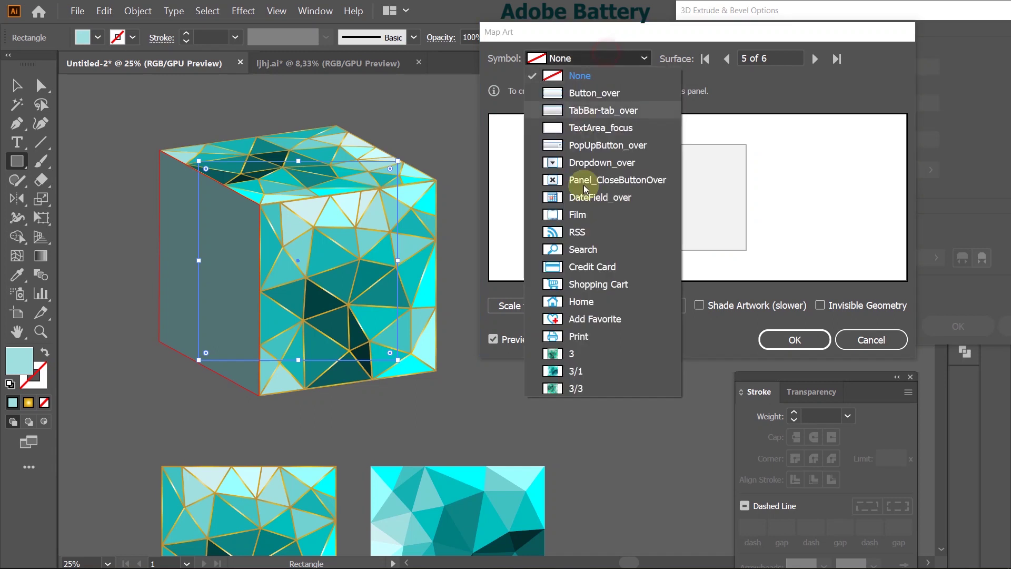
left_click(579, 355)
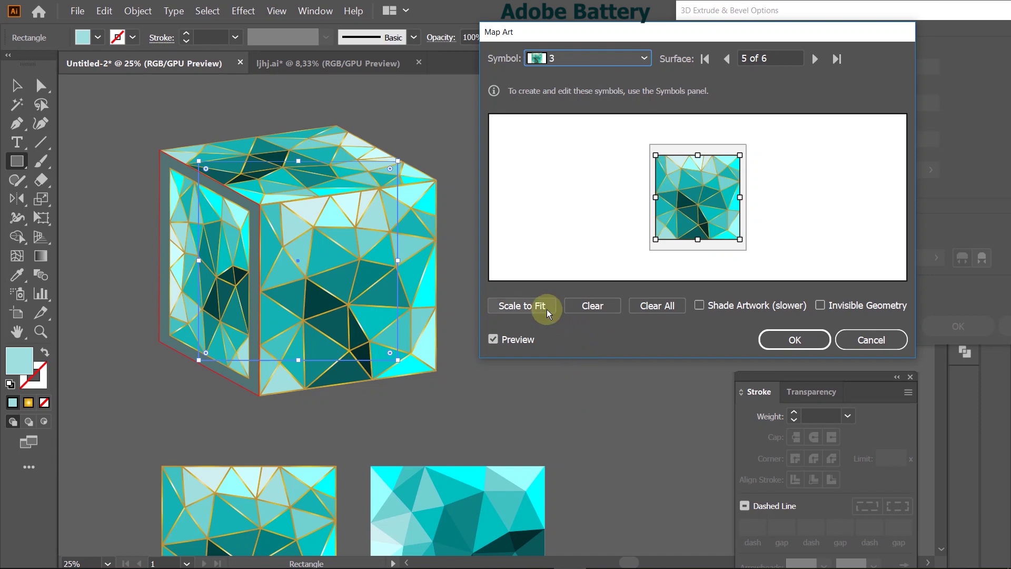
left_click(596, 306)
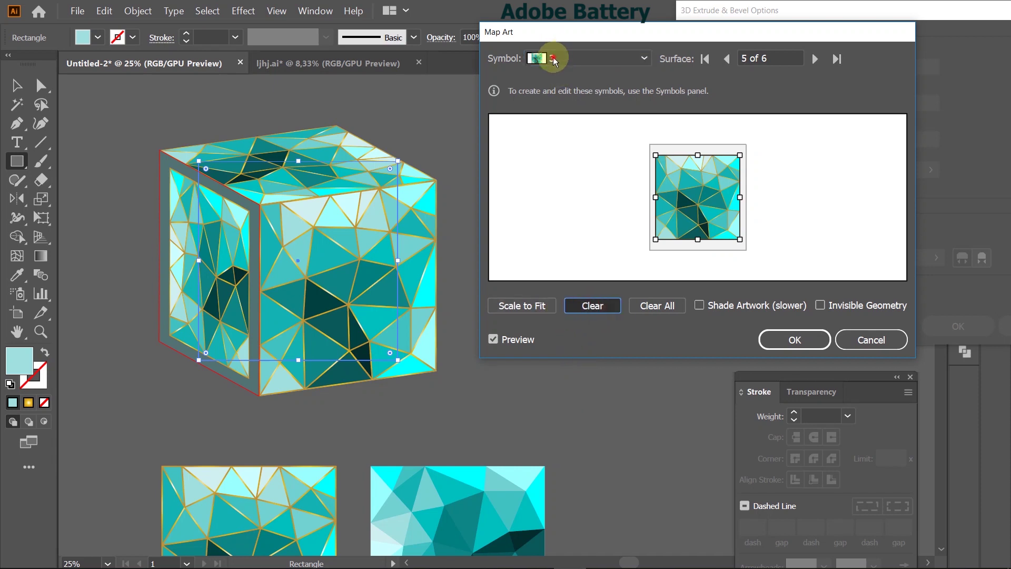
- Map symbol 3/3 onto the cube's left face, surface 5, and scale it to fit
left_click(587, 58)
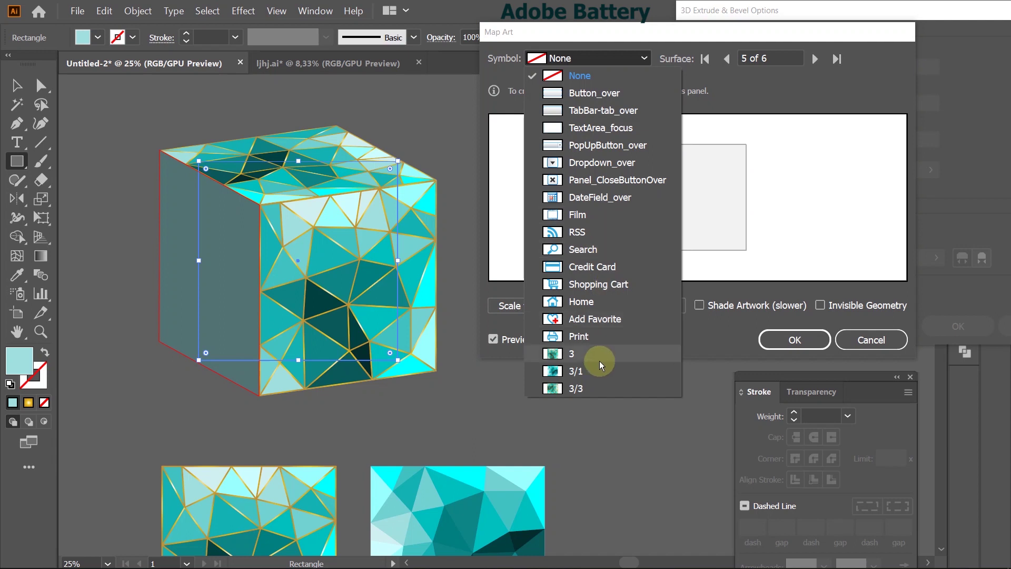
left_click(596, 386)
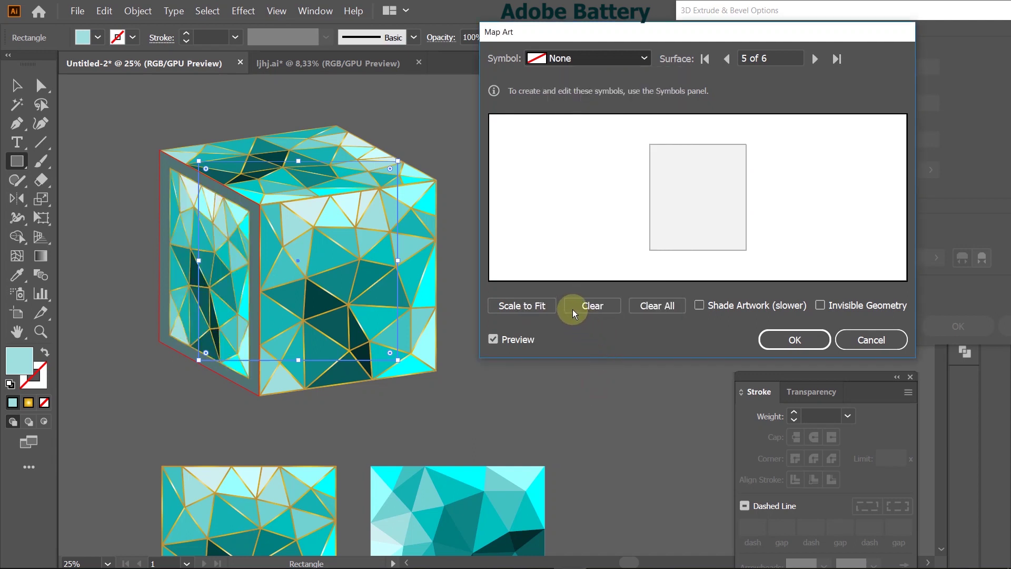
left_click(542, 304)
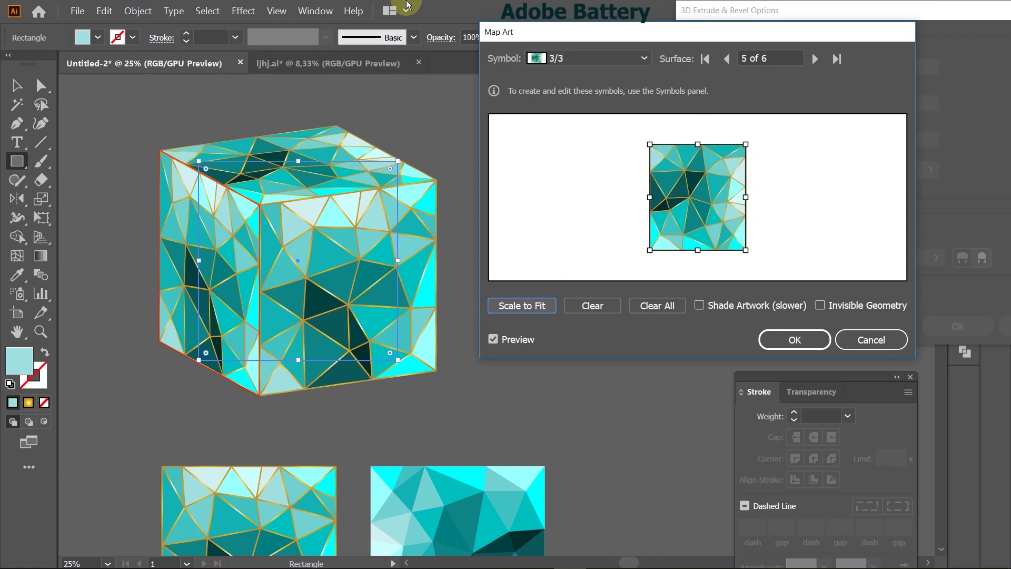
- Accept the mapped artwork and the 3D extrusion, and deselect the gold-outlined cube
left_click(779, 342)
left_click_drag(973, 10, 770, 56)
left_click(744, 390)
left_click(16, 85)
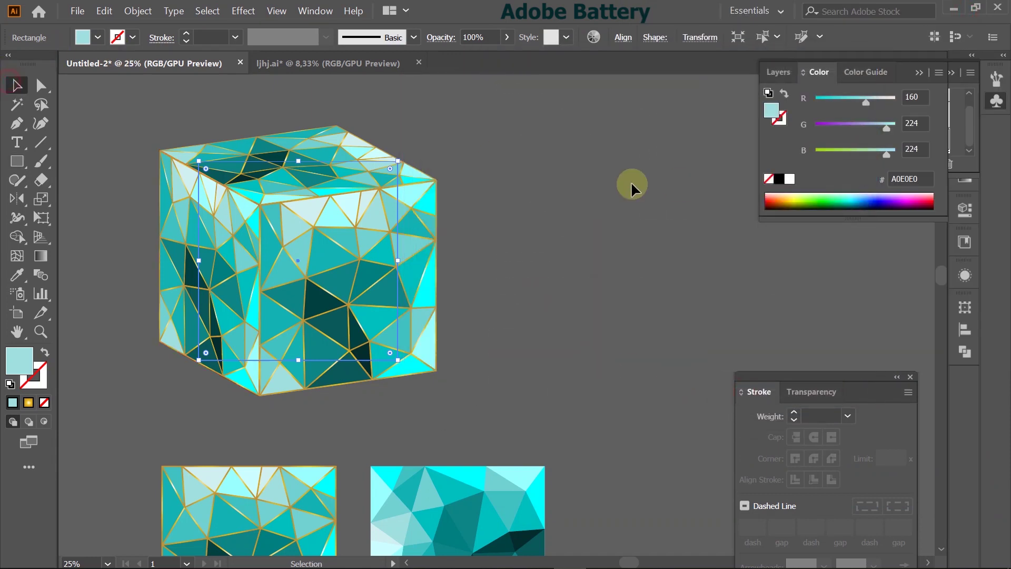
left_click(631, 184)
- Arrange the cubes side by side above the mosaics, with the gold-outlined cube to the left of the plain one
scroll(630, 183, "down", 2)
left_click_drag(352, 205, 449, 167)
left_click(552, 186)
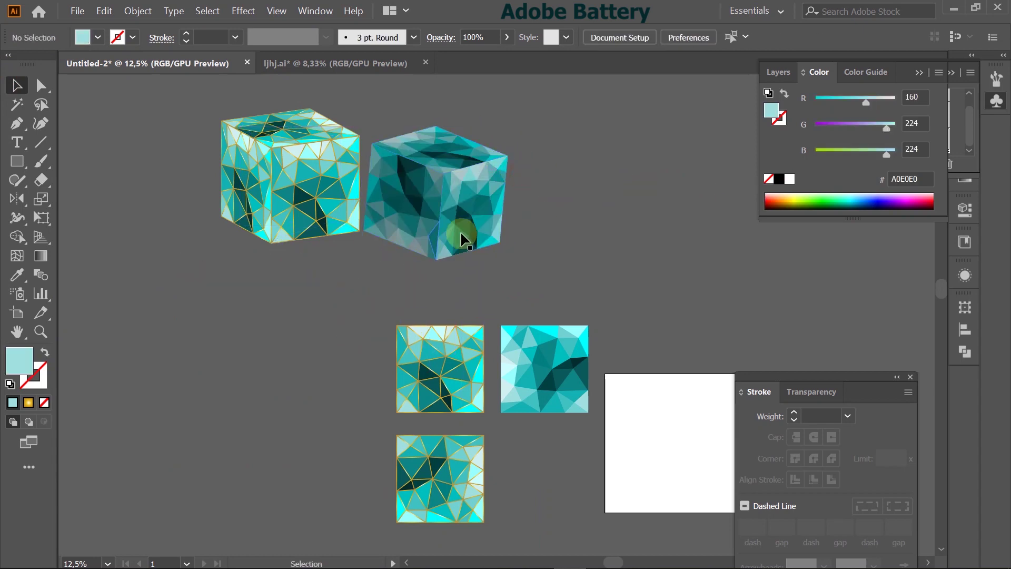
- Expand the appearance of the gold-outlined cube and deselect it
scroll(308, 266, "up", 3)
scroll(308, 266, "up", 3)
left_click(303, 253)
scroll(311, 251, "down", 2)
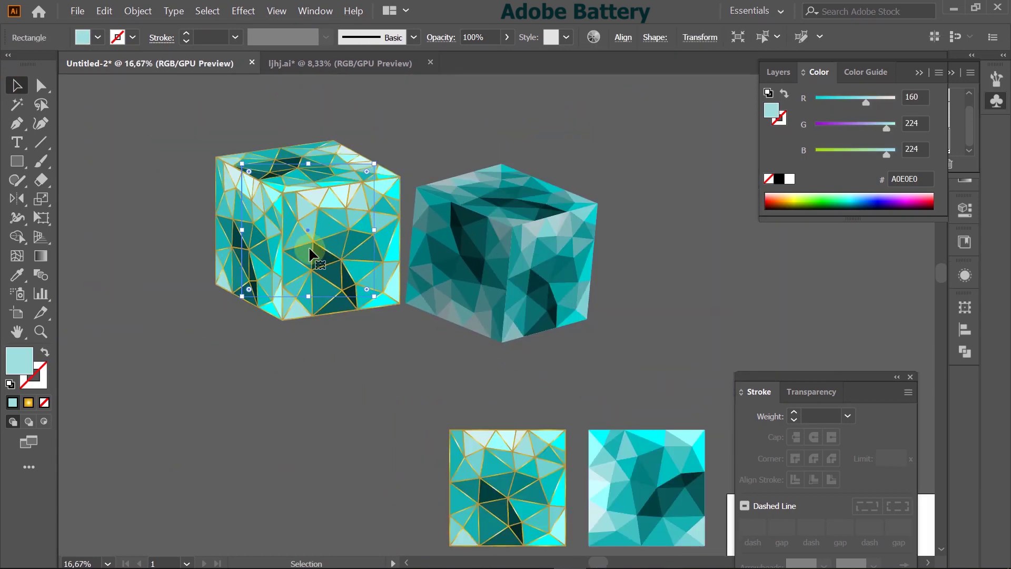
left_click(136, 11)
left_click(165, 160)
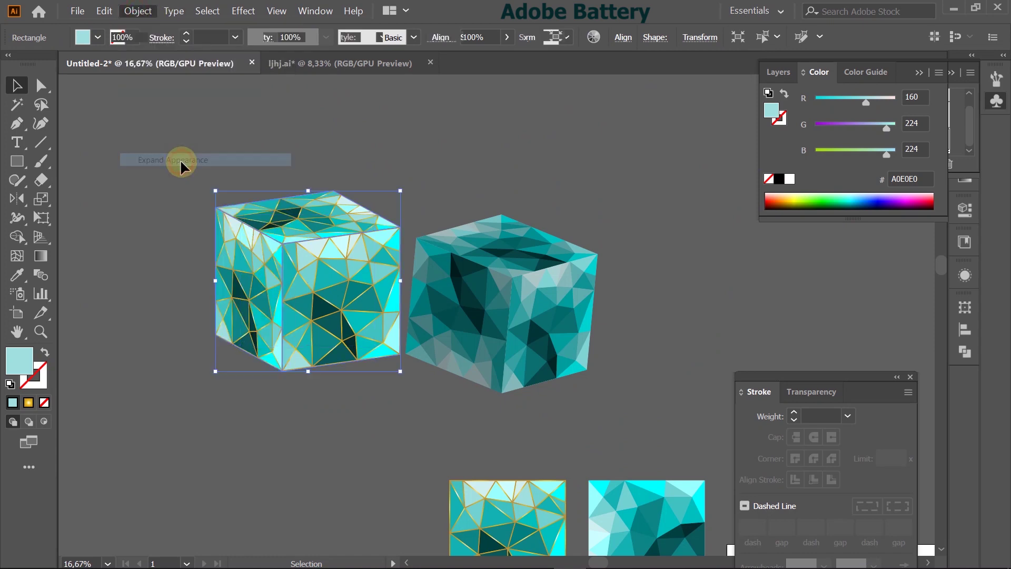
left_click(520, 199)
- Move both cubes down and to the left, leave a small gap between them, and deselect
left_click_drag(349, 231, 198, 372)
left_click_drag(550, 285, 410, 343)
left_click(485, 313)
left_click_drag(430, 305, 500, 334)
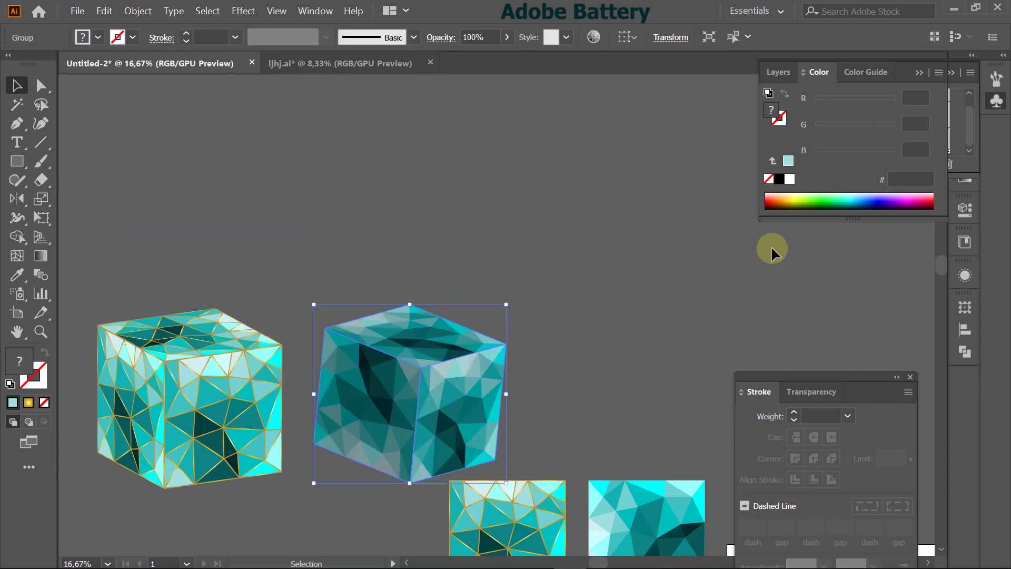
left_click(771, 246)
scroll(654, 239, "down", 3)
scroll(643, 240, "down", 1)
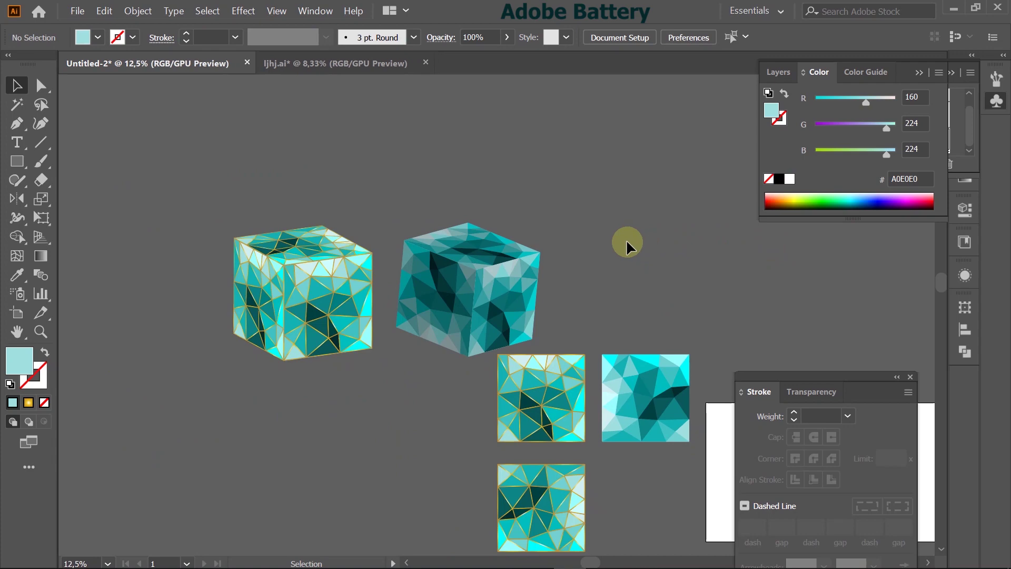